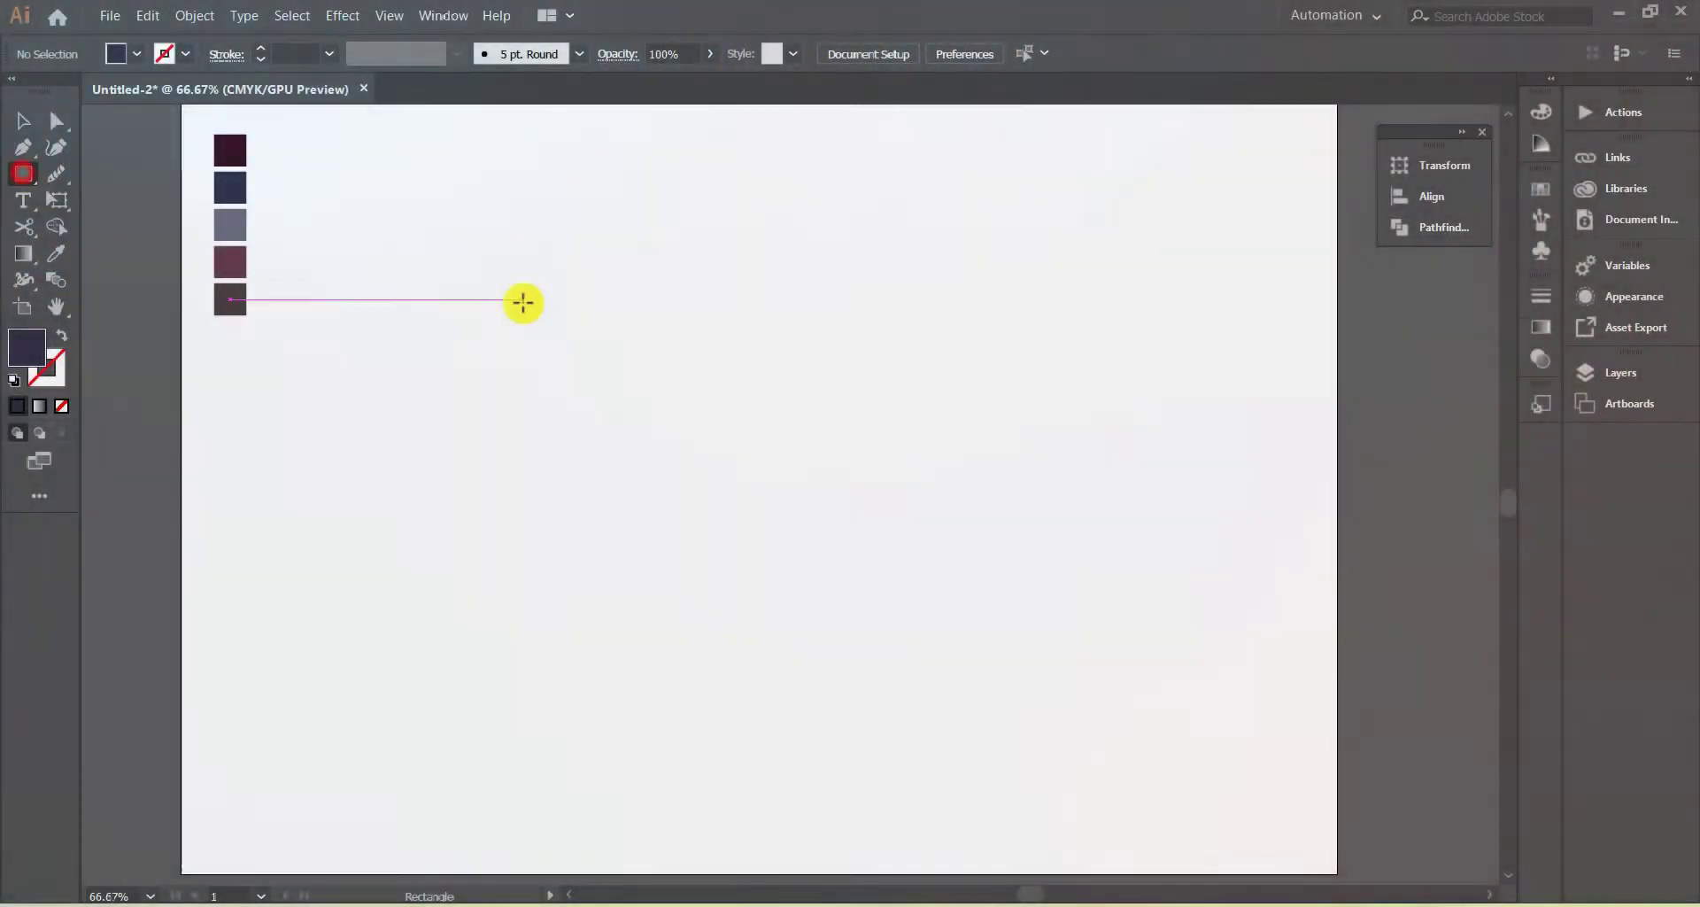
- Draw a square, round its corners and fill it with the grey-purple swatch
left_click_drag(632, 304, 758, 430)
key("v")
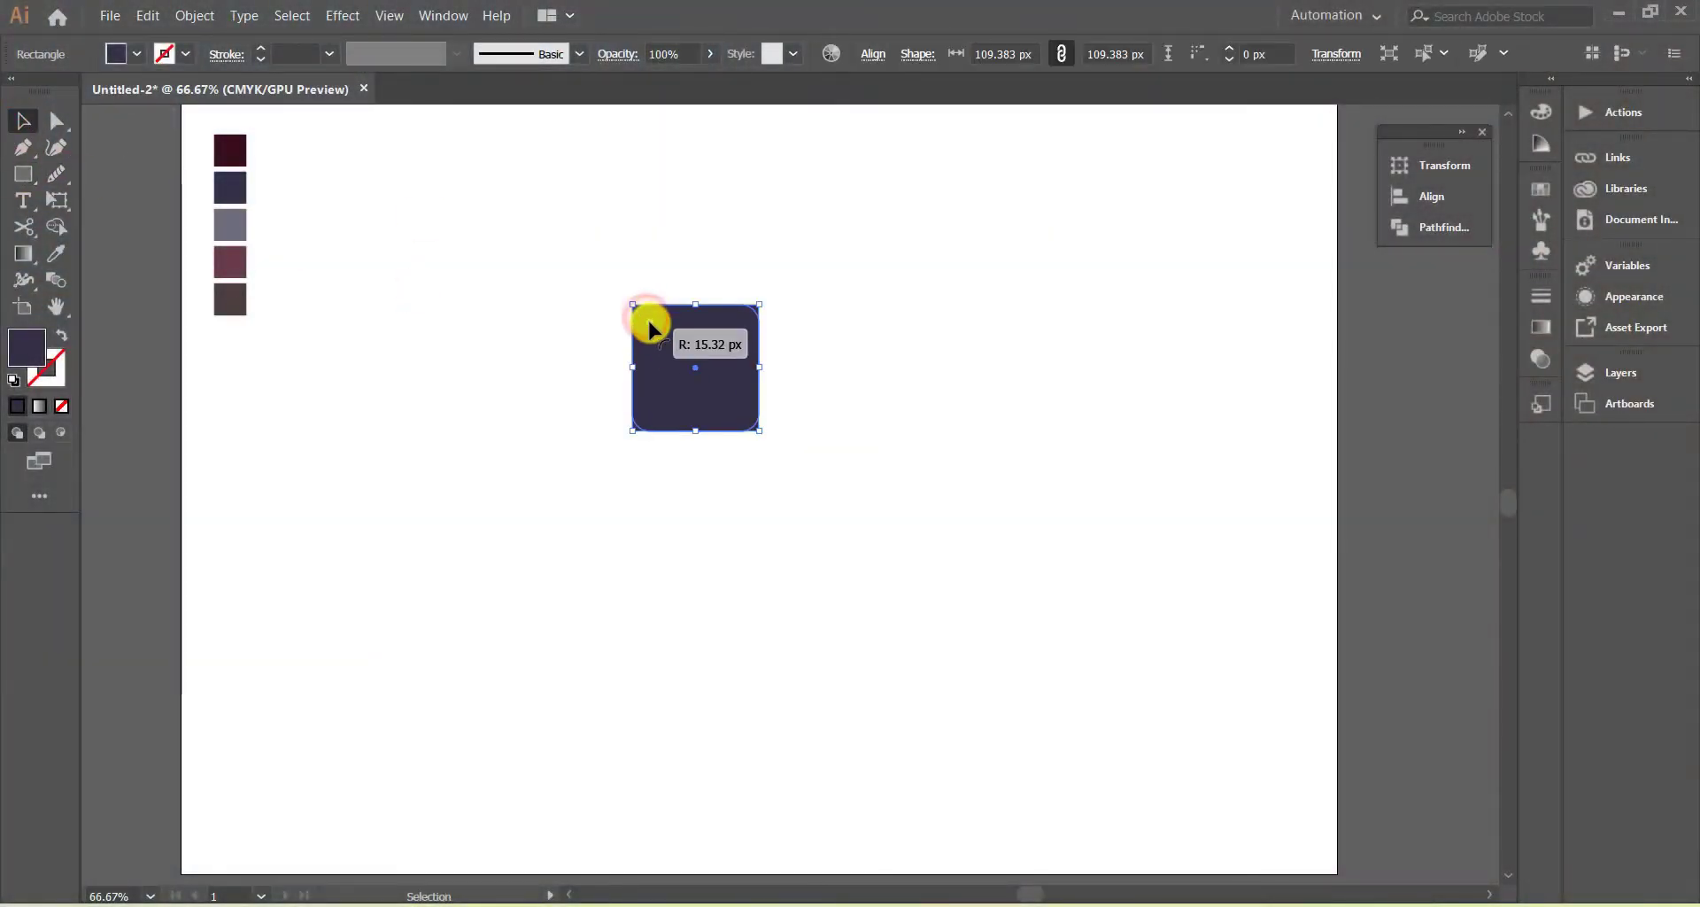
left_click_drag(649, 329, 654, 335)
left_click(134, 54)
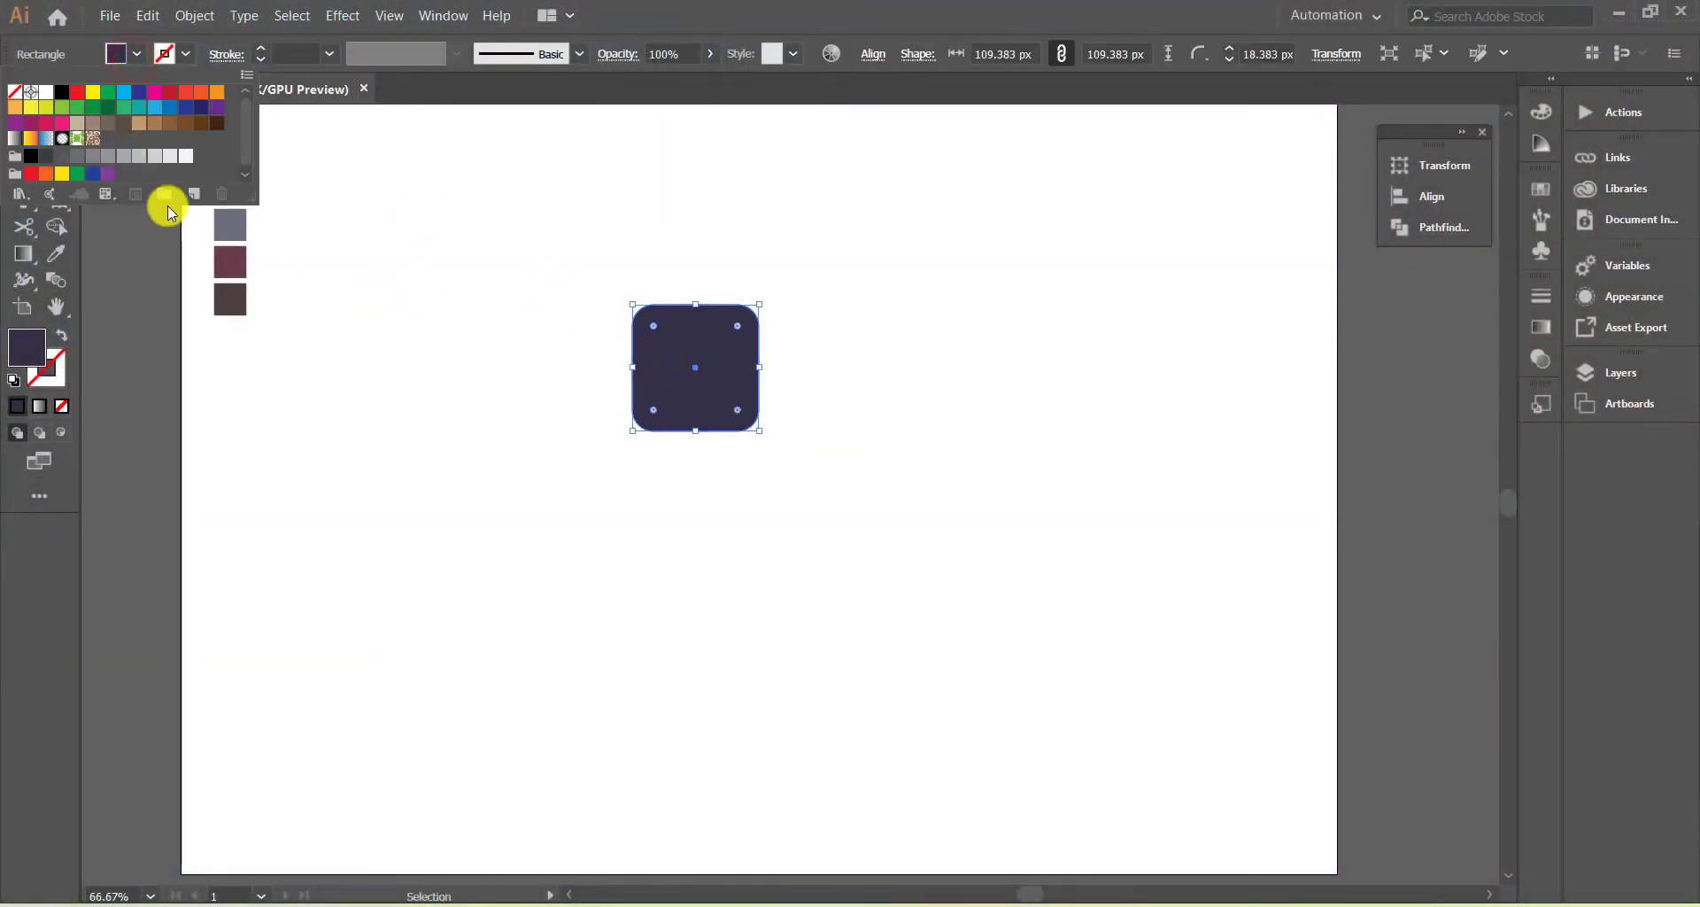
left_click(168, 201)
left_click(902, 613)
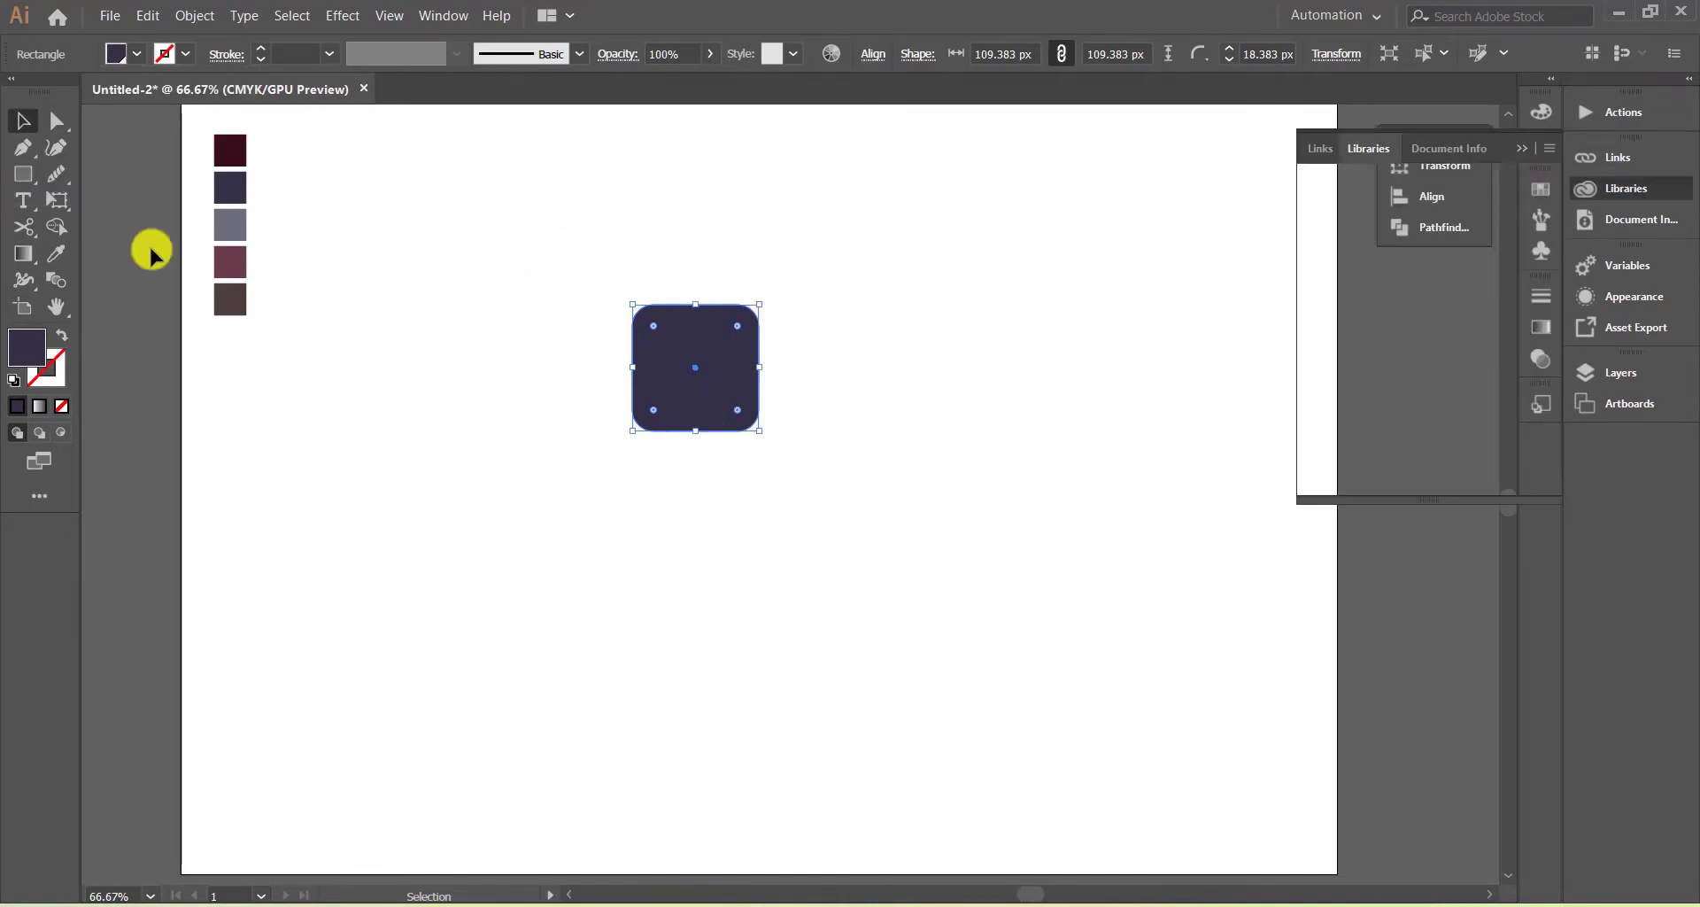
left_click(56, 254)
- Give the rounded square a dark 4 pt outline
left_click(230, 225)
left_click(23, 120)
left_click(186, 54)
left_click(108, 138)
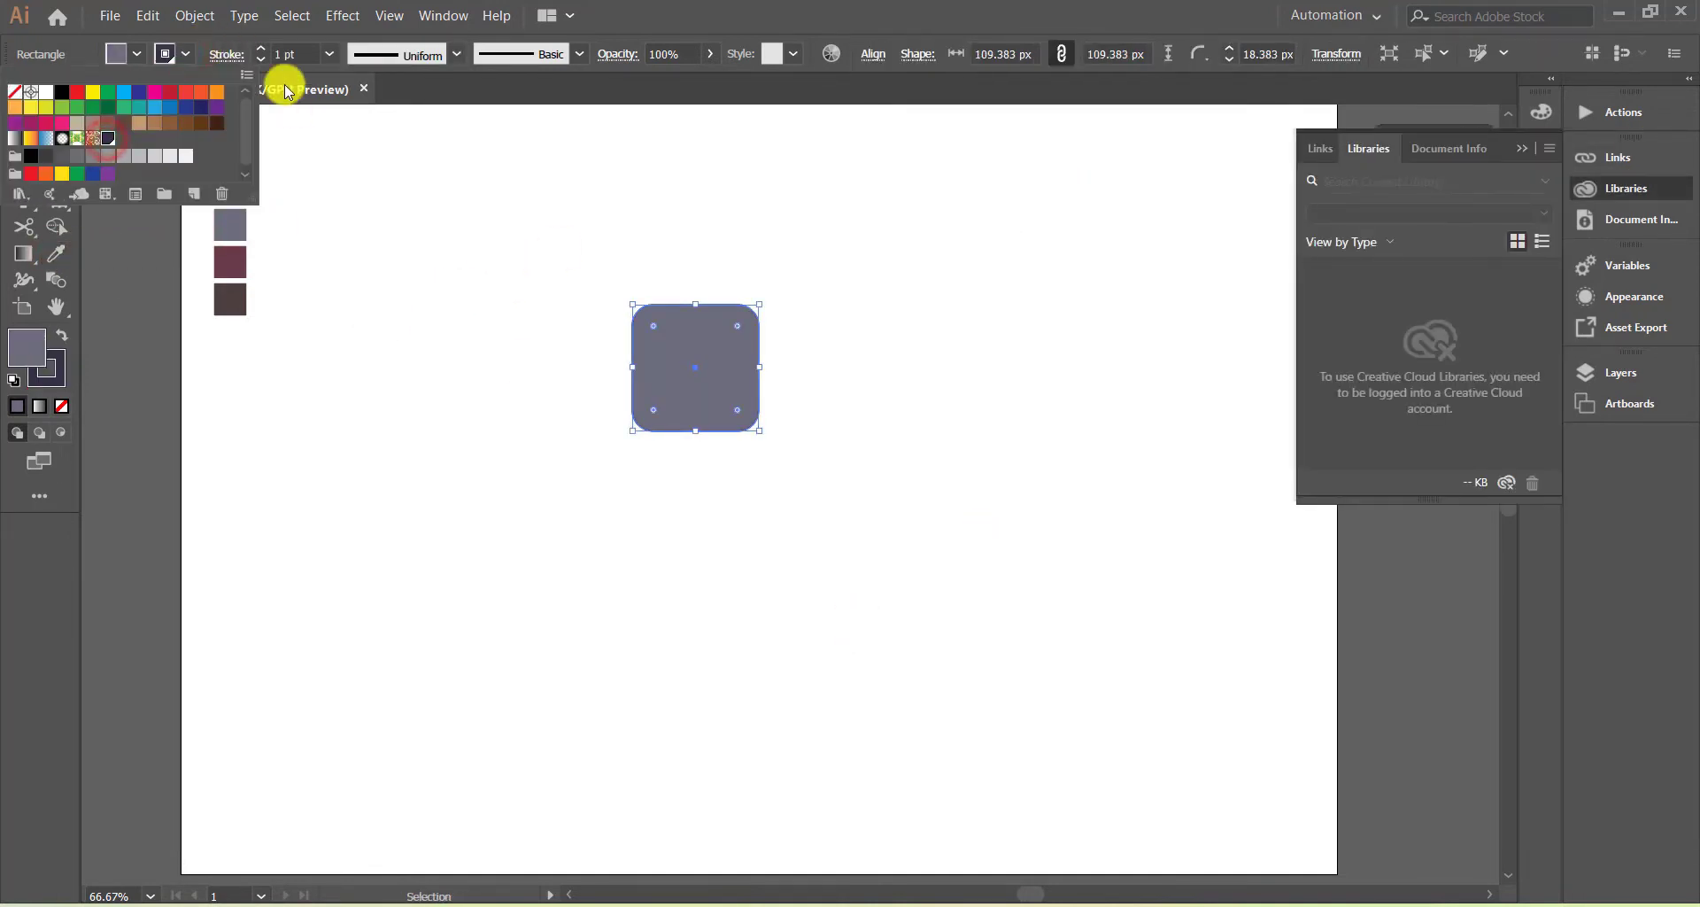
left_click(260, 49)
left_click(261, 48)
left_click(261, 48)
left_click(583, 337)
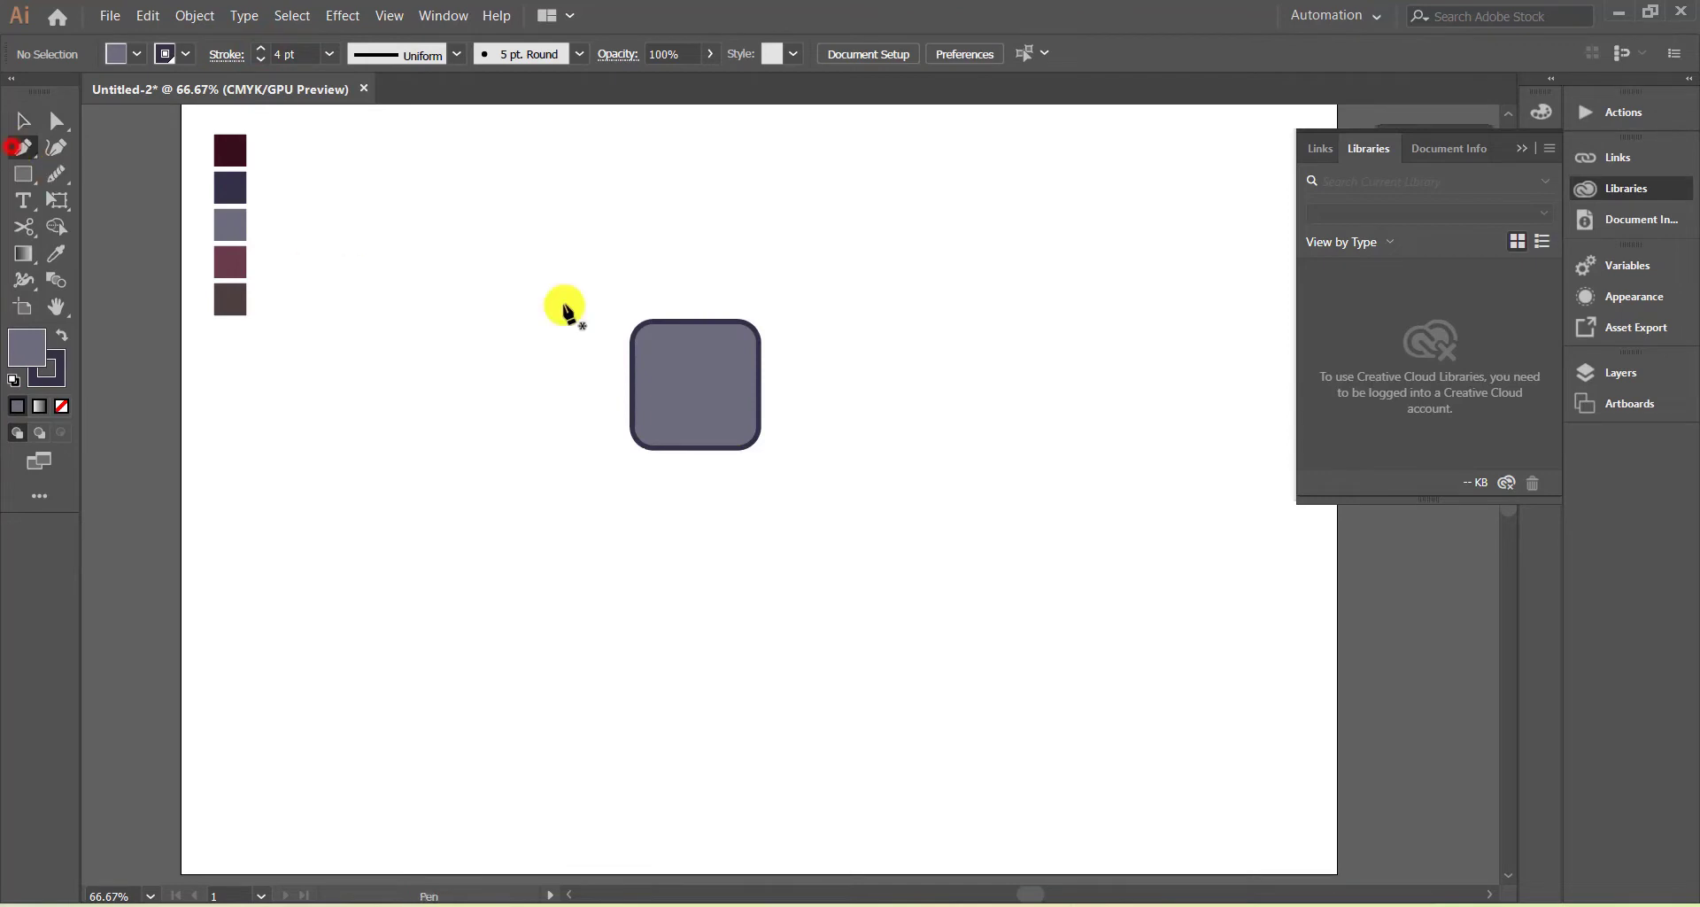
- Pen a closed triangle across the square's lower right and fill it maroon
left_click(731, 322)
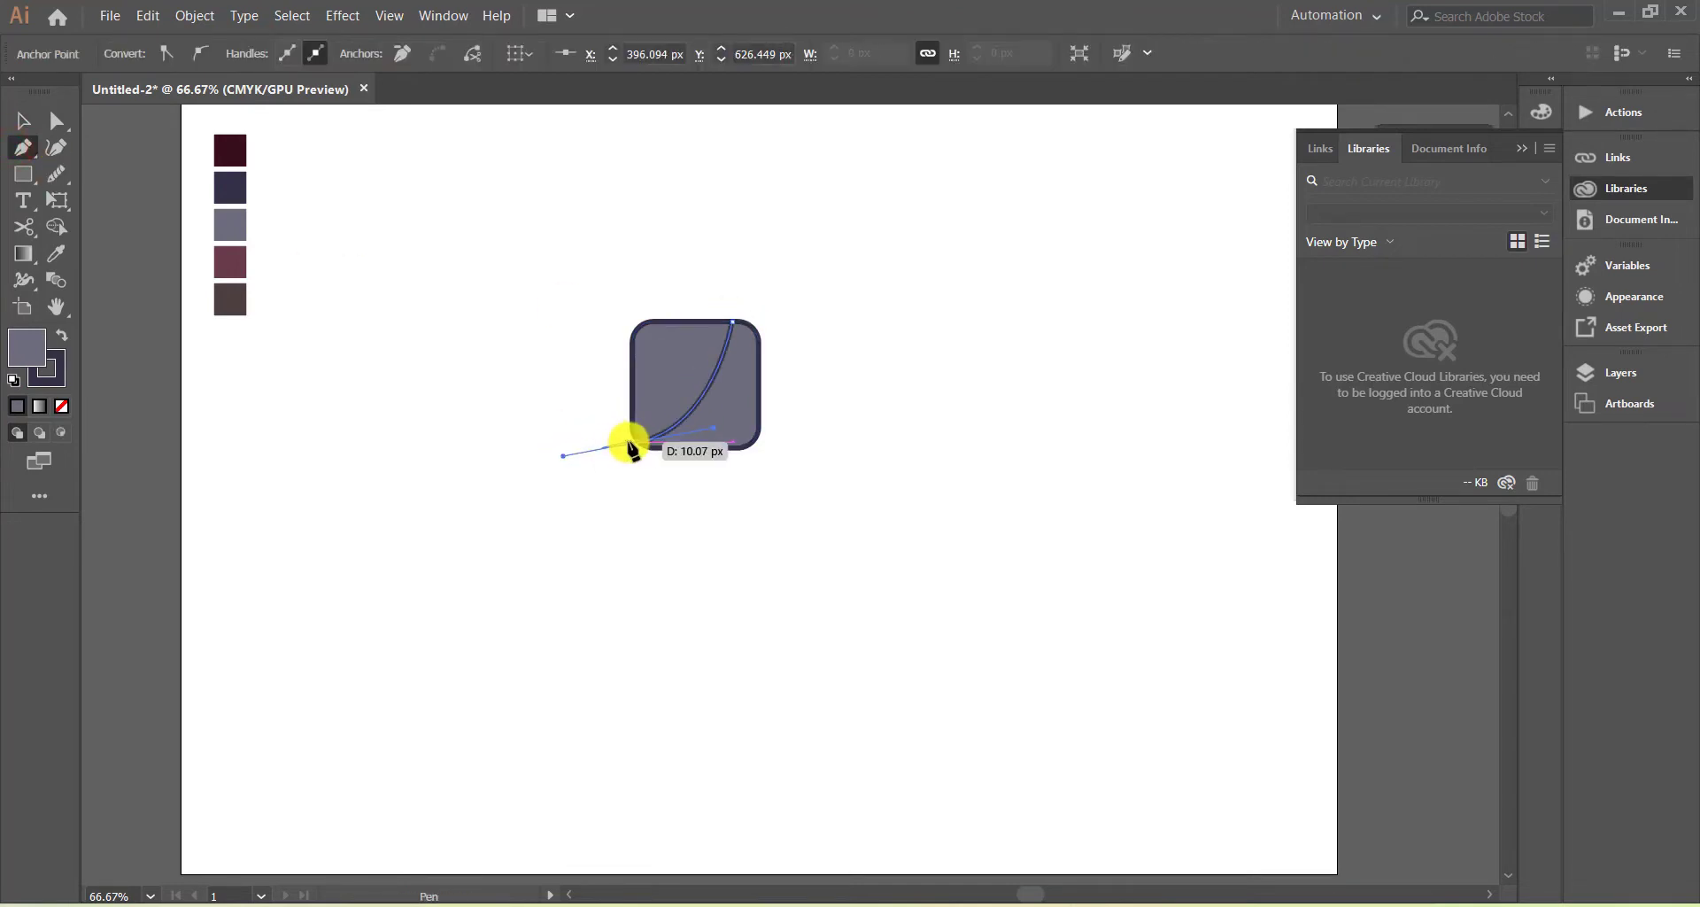
left_click(600, 497)
left_click(786, 469)
left_click(759, 289)
left_click(733, 325)
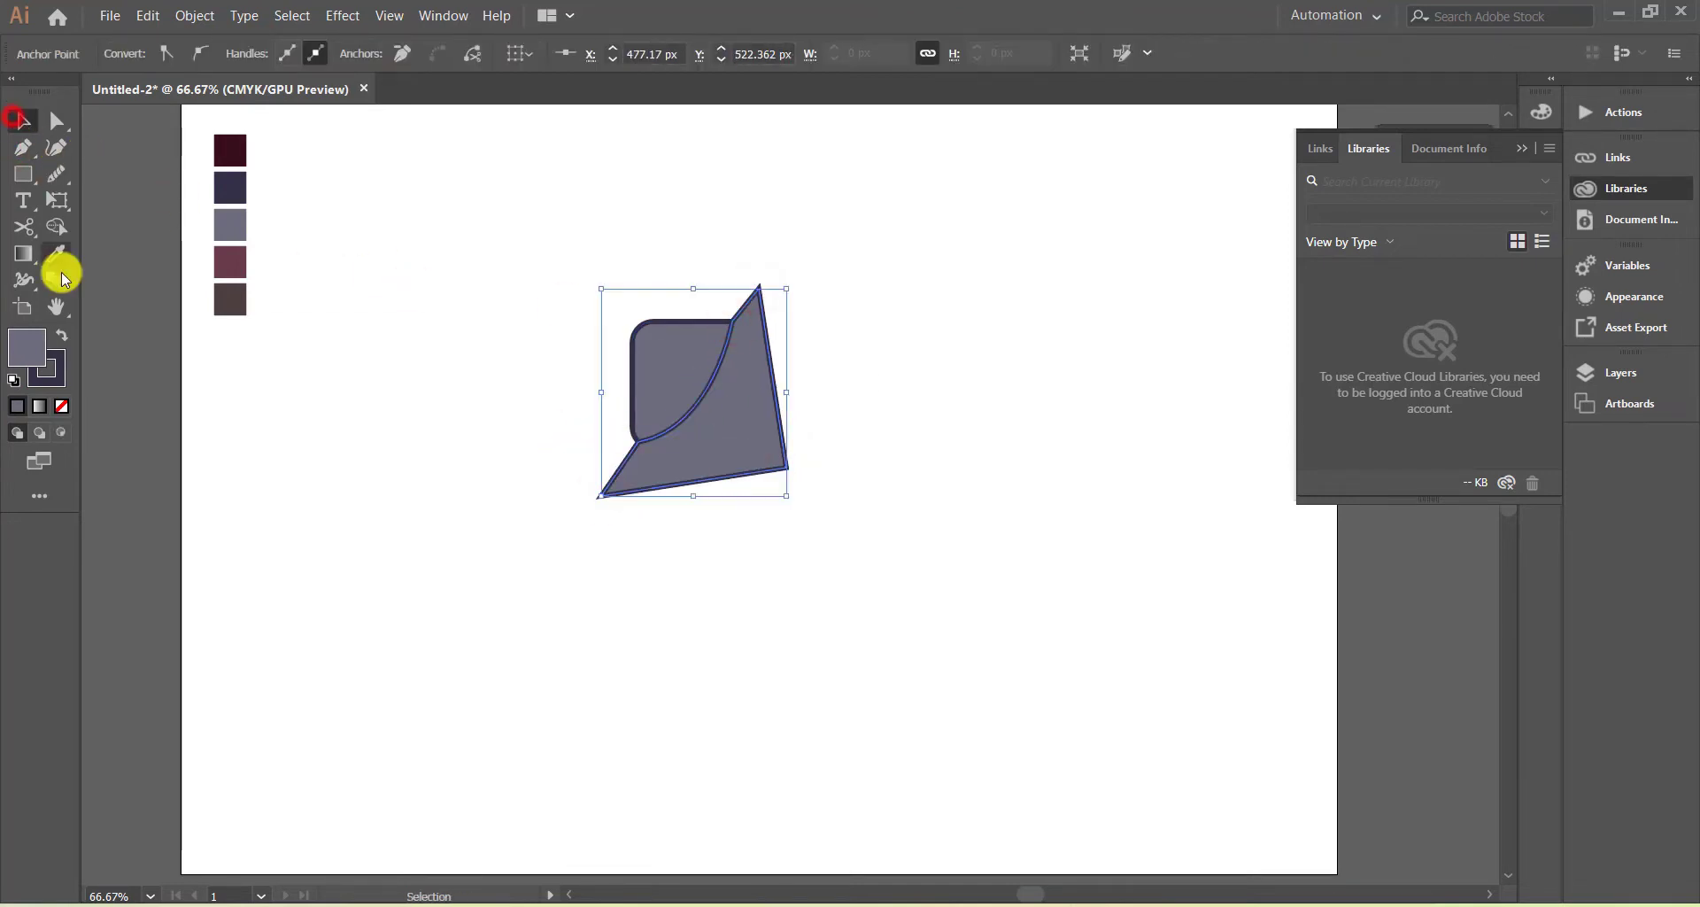
left_click(56, 254)
left_click(229, 262)
- Shape Builder-trim away the triangle pieces outside the square
key("v")
left_click(64, 232)
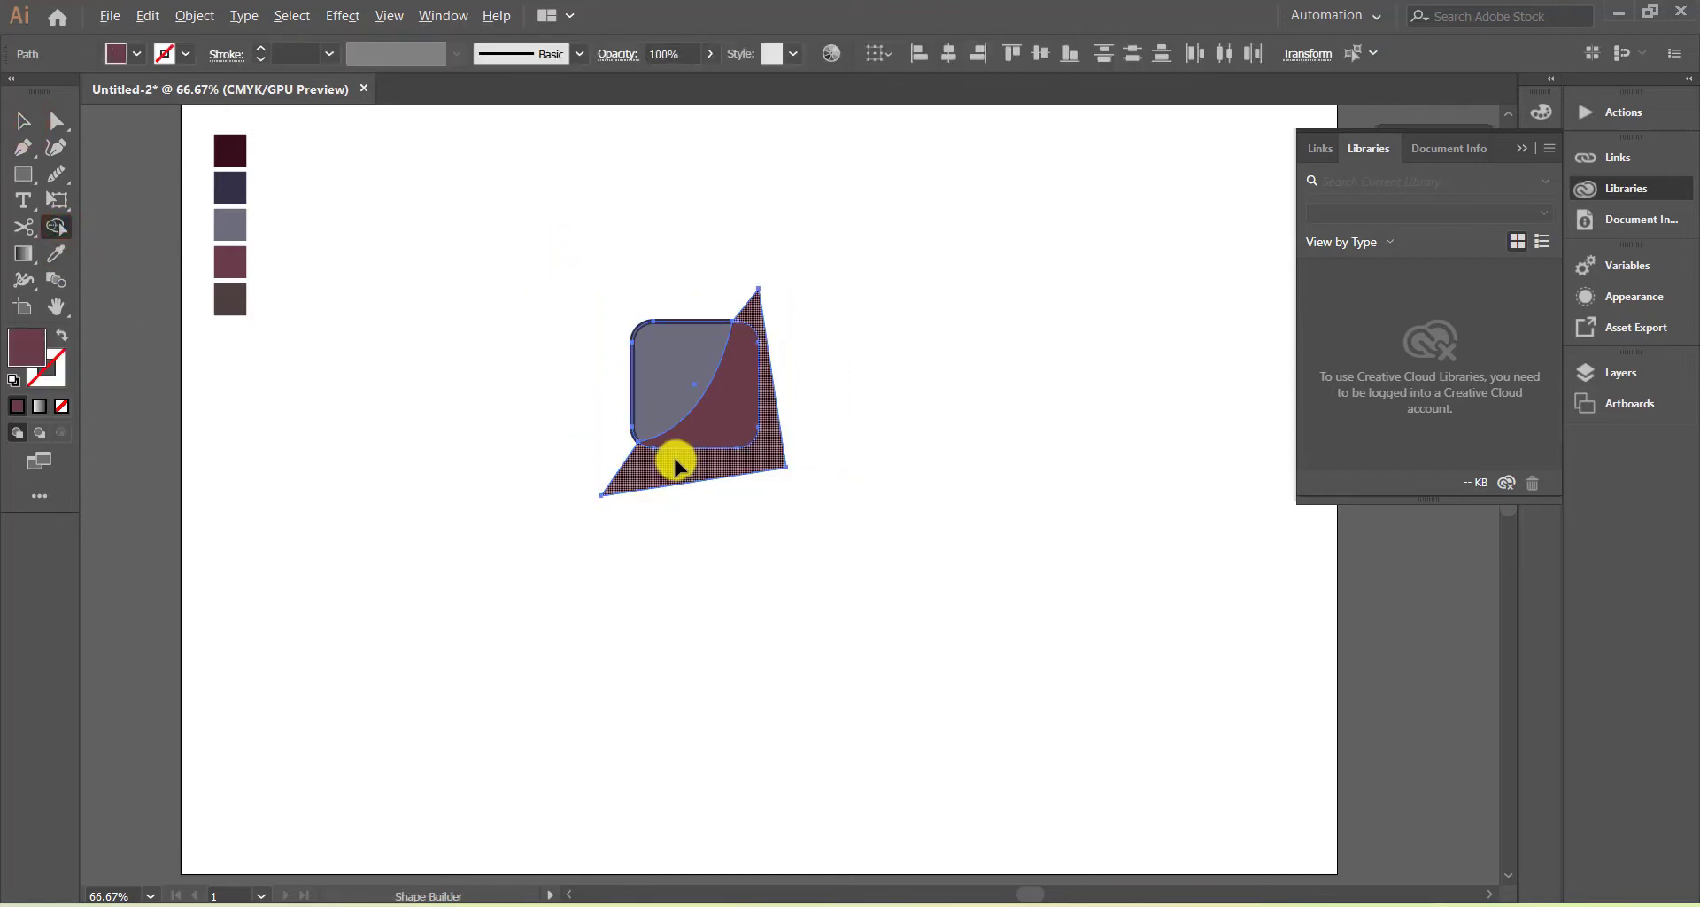
left_click(675, 455, "alt")
left_click(23, 120)
left_click(638, 372)
- Copy the face shape and paste it in front
left_click(147, 15)
left_click(177, 114)
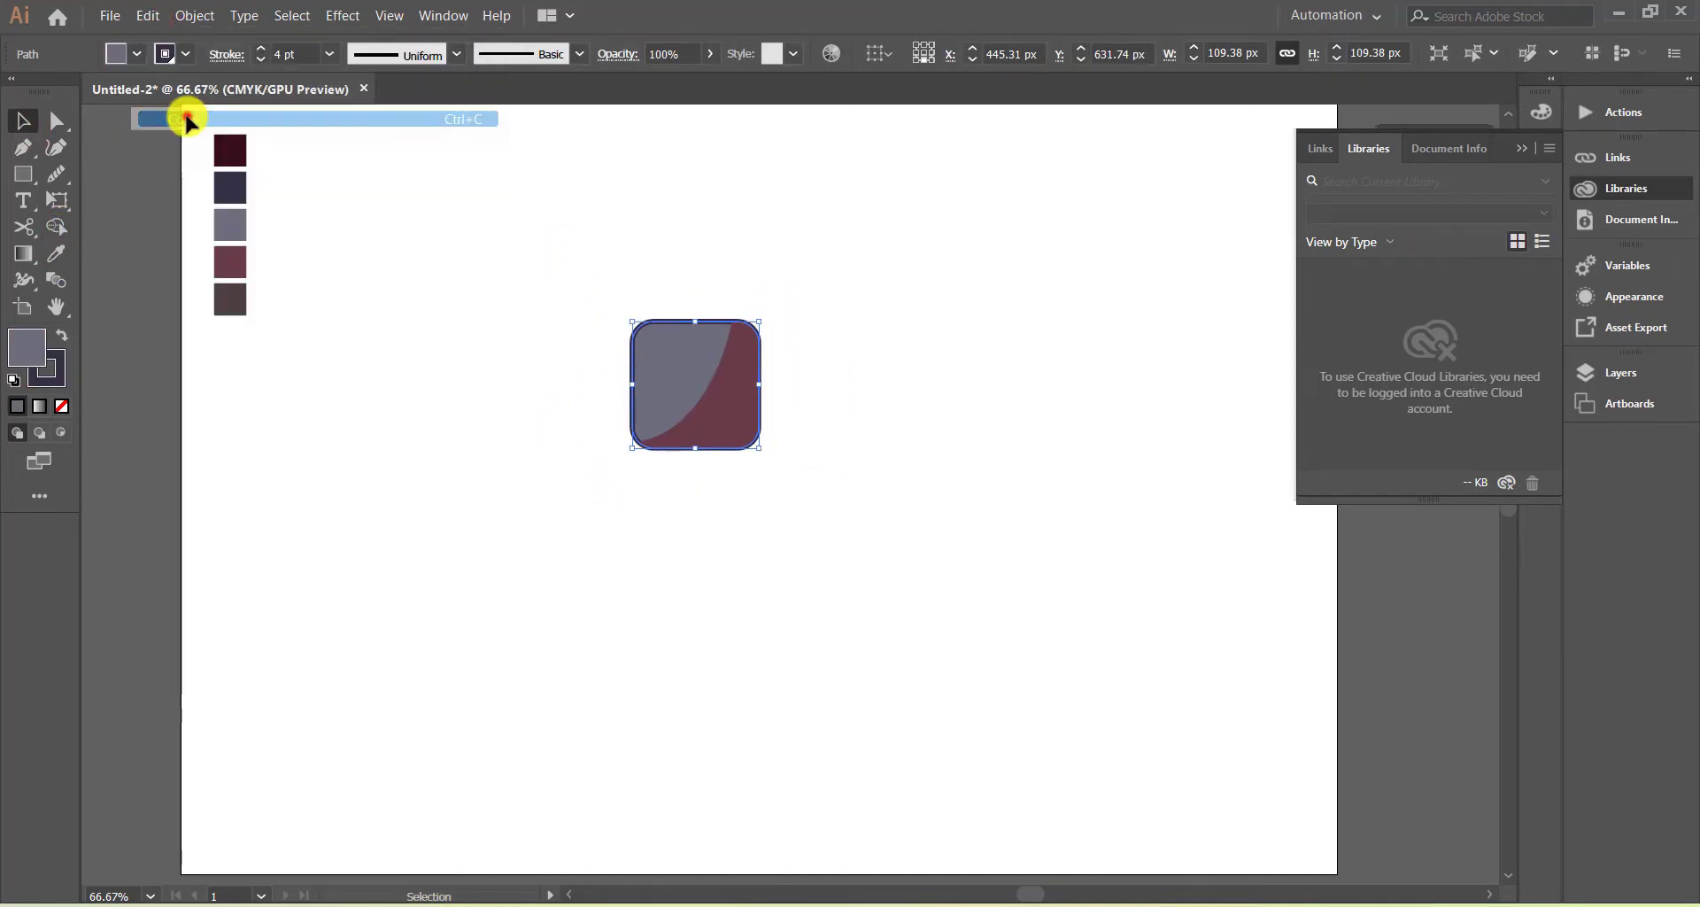
left_click(624, 353)
left_click(147, 15)
left_click(177, 171)
- Adjust the face pieces' arrangement and group them together
right_click(638, 349)
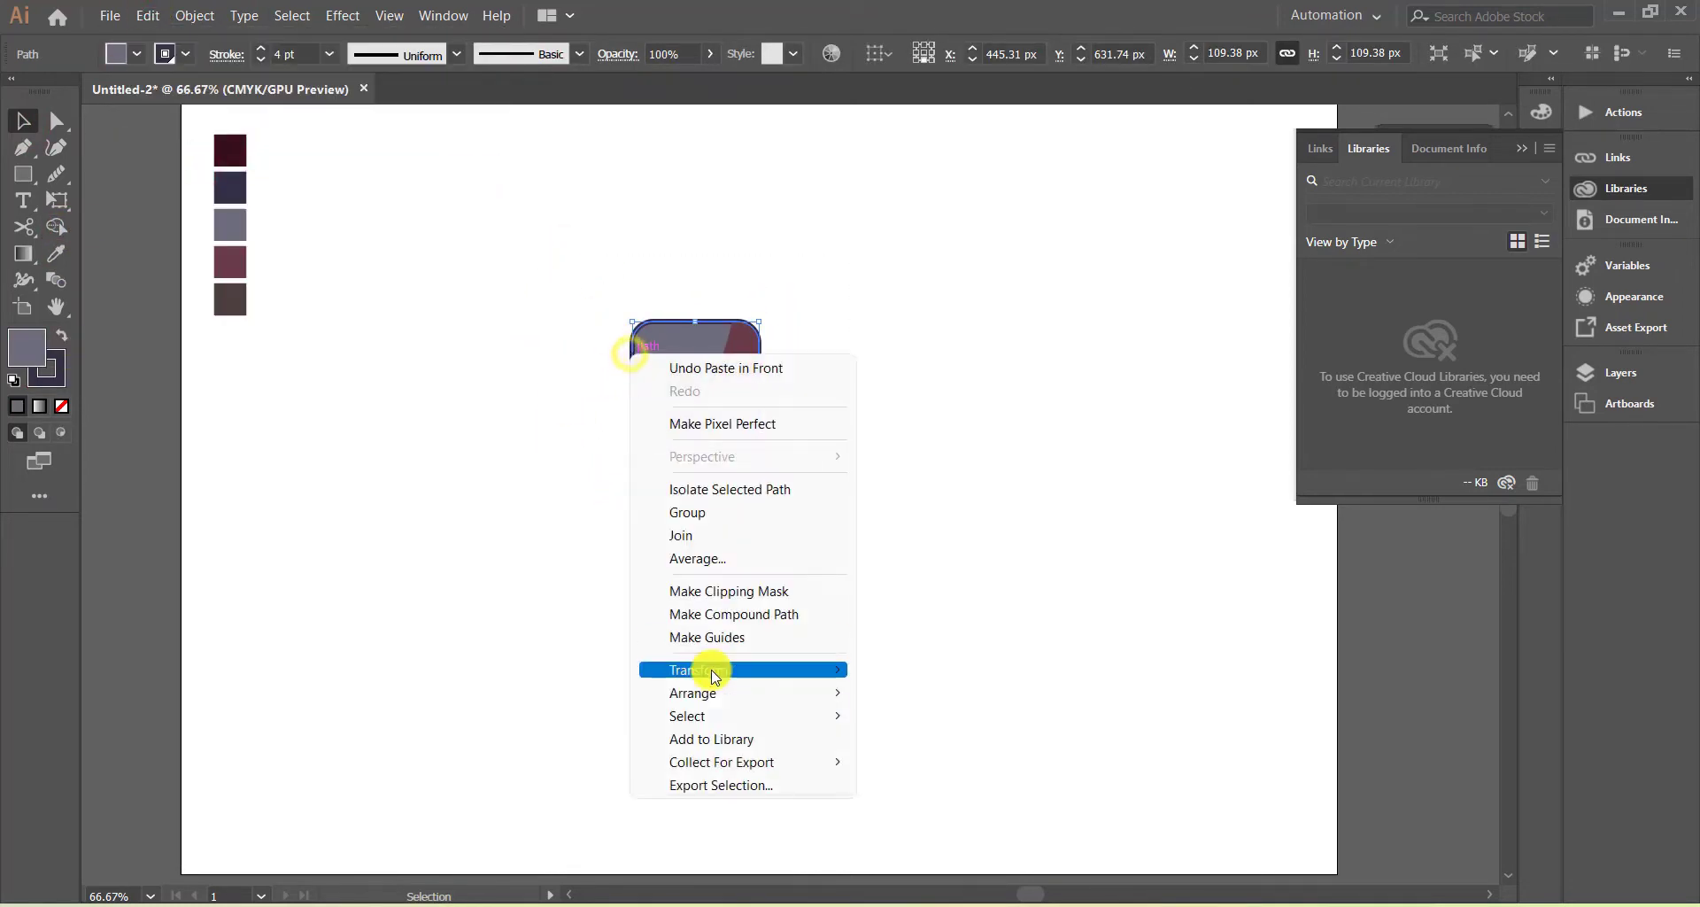
left_click(903, 694)
left_click(694, 369)
left_click(466, 351)
right_click(664, 349)
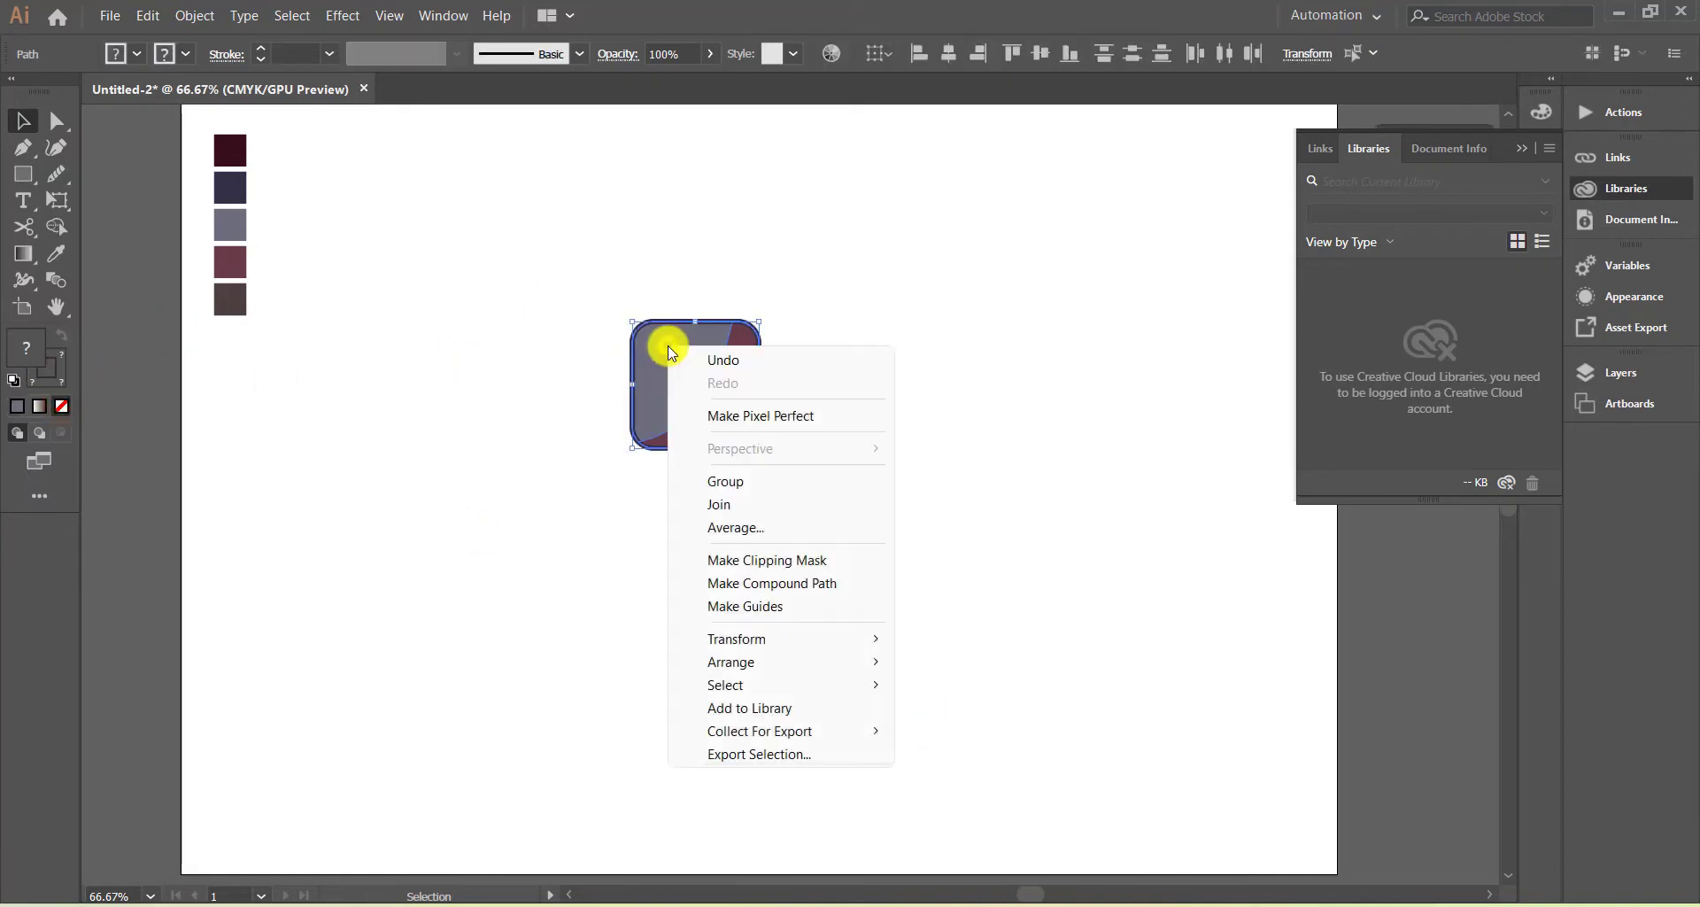
left_click(709, 479)
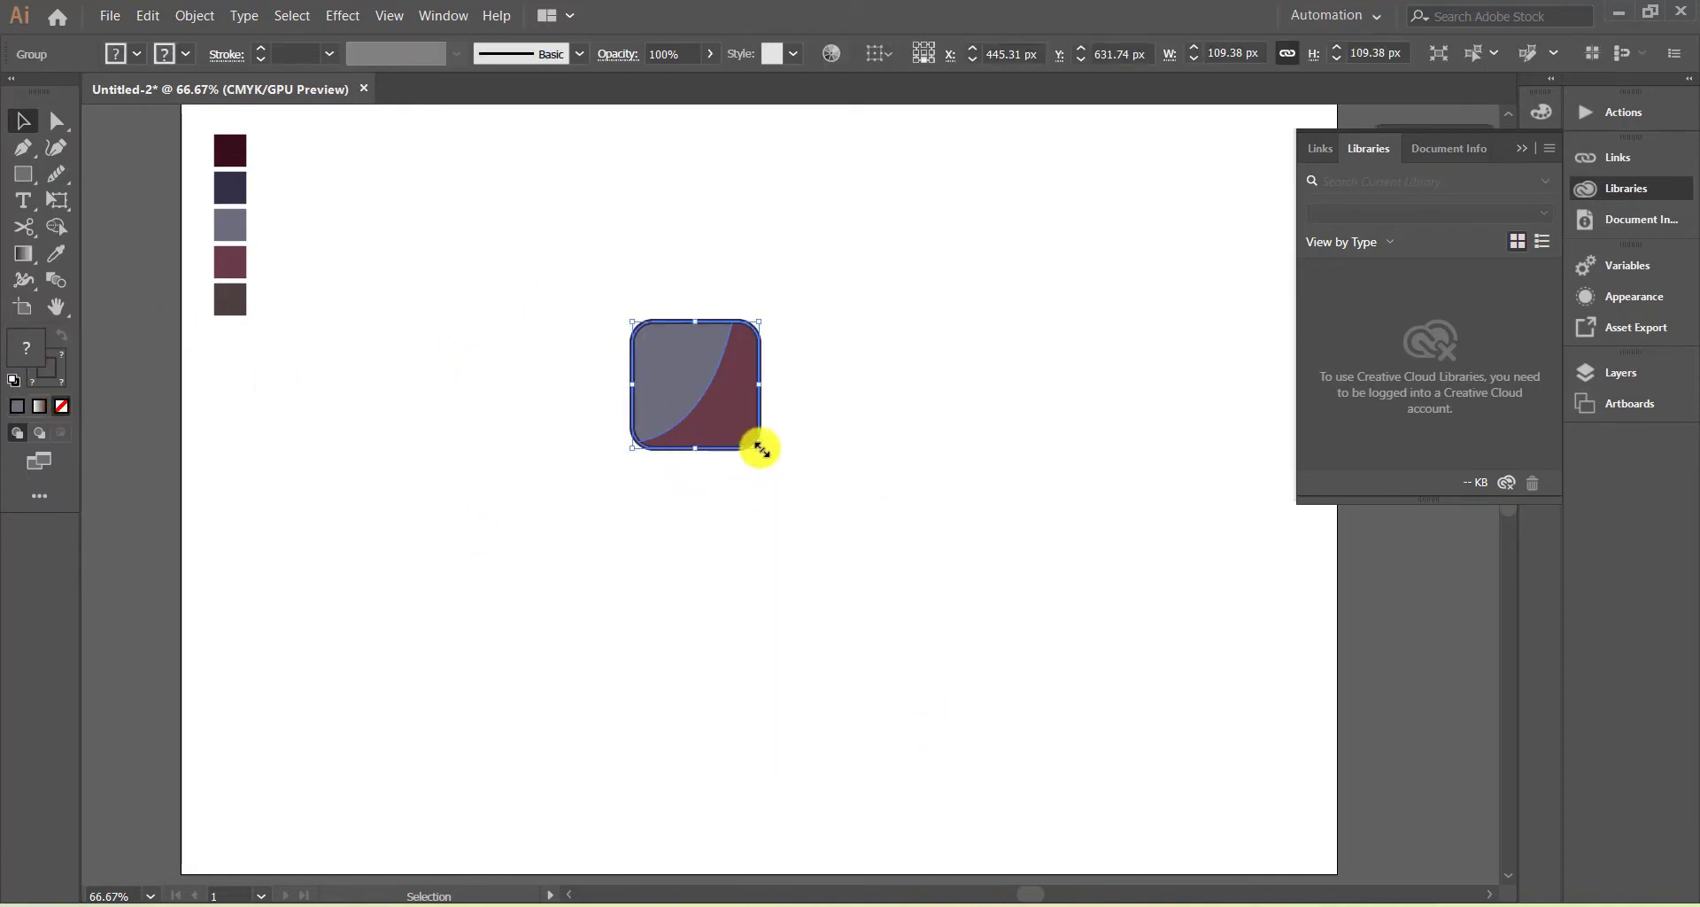
- Enlarge and reposition the watch face
left_click_drag(760, 450, 774, 463)
left_click_drag(675, 349, 659, 381)
left_click(852, 394)
- Draw a dark navy rectangle for the envelope body
left_click(23, 175)
left_click_drag(375, 435, 501, 511)
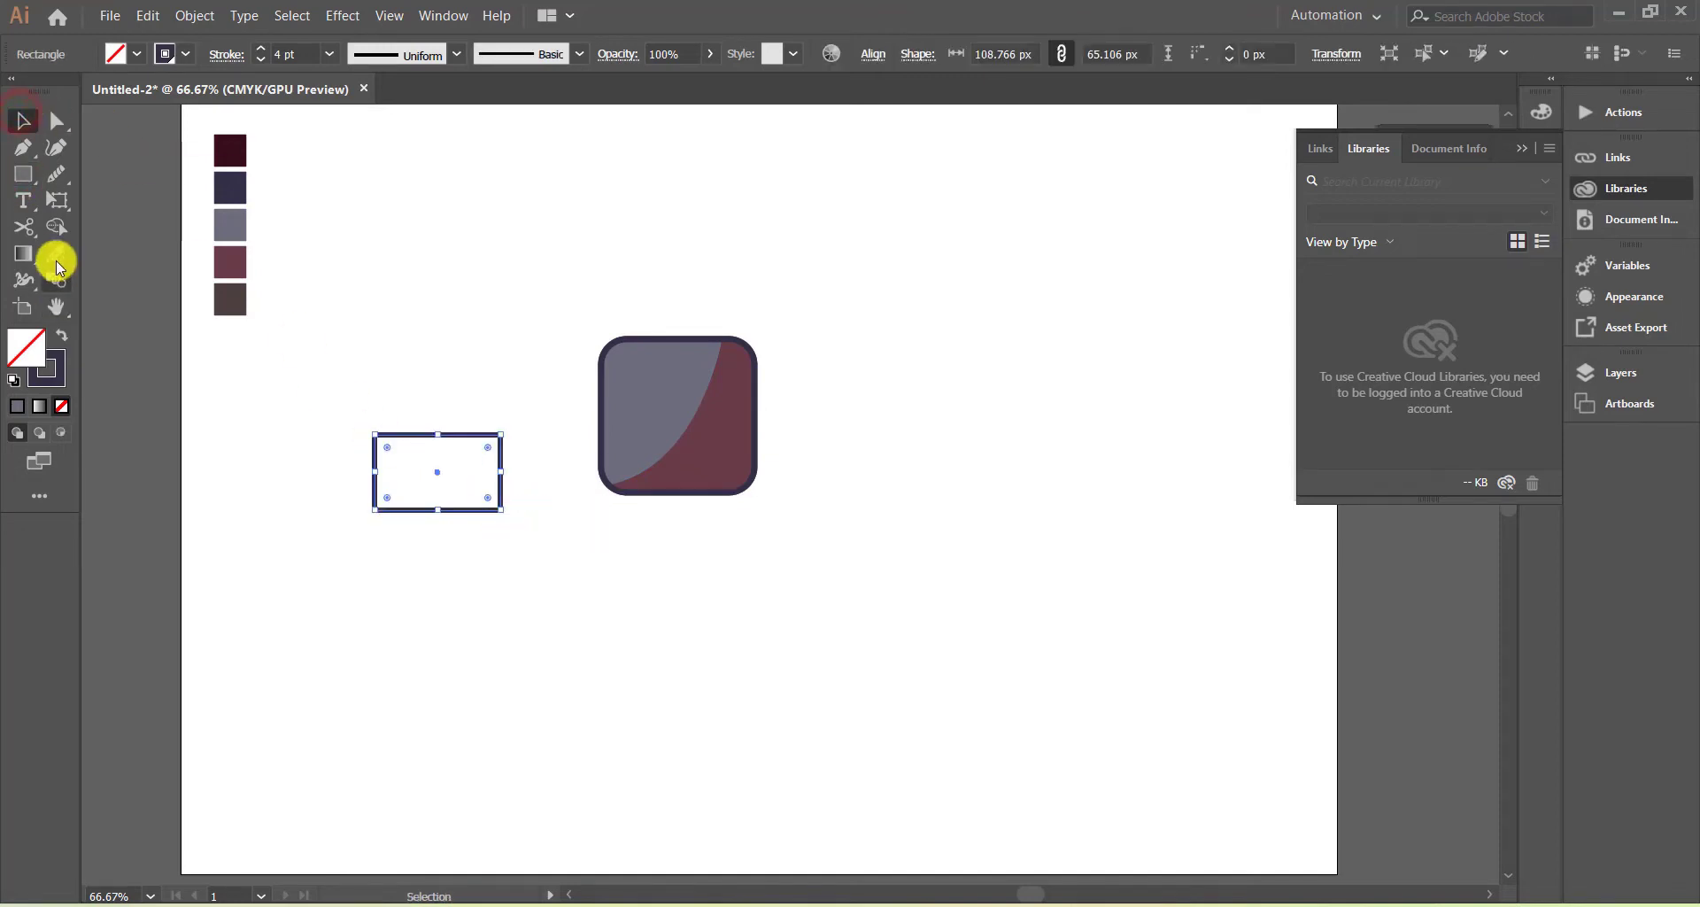
left_click(56, 254)
left_click(232, 188)
left_click(251, 341)
- Pen a V-shaped envelope flap with a lavender 4 pt stroke
left_click(23, 148)
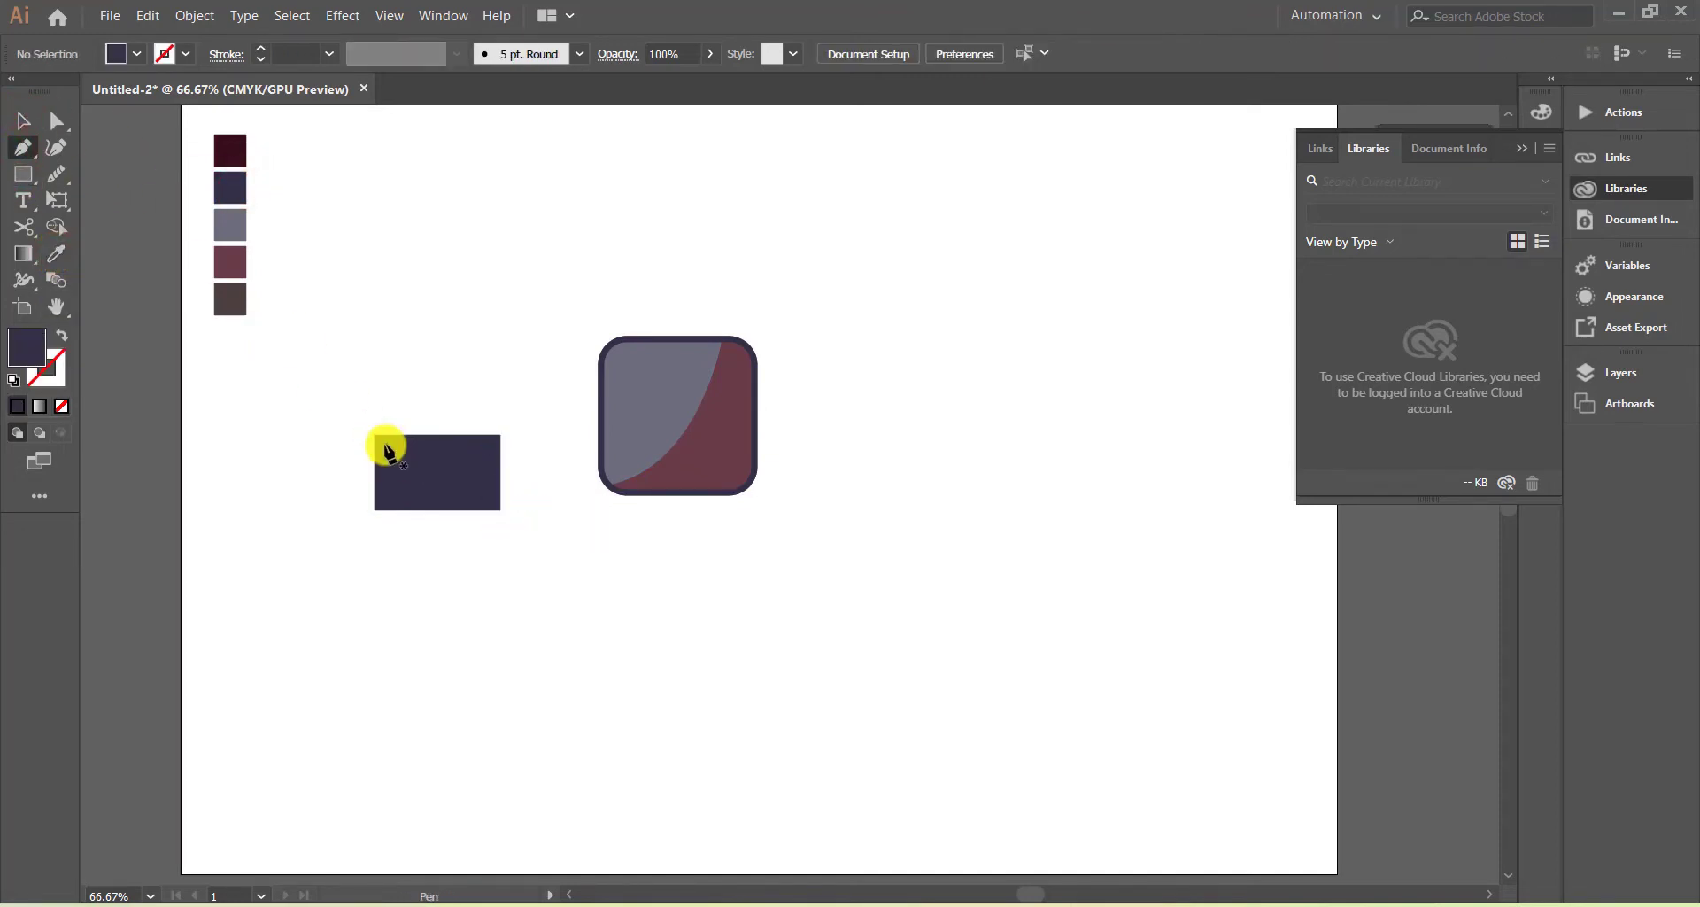
left_click(383, 444)
left_click(437, 482)
left_click(488, 445)
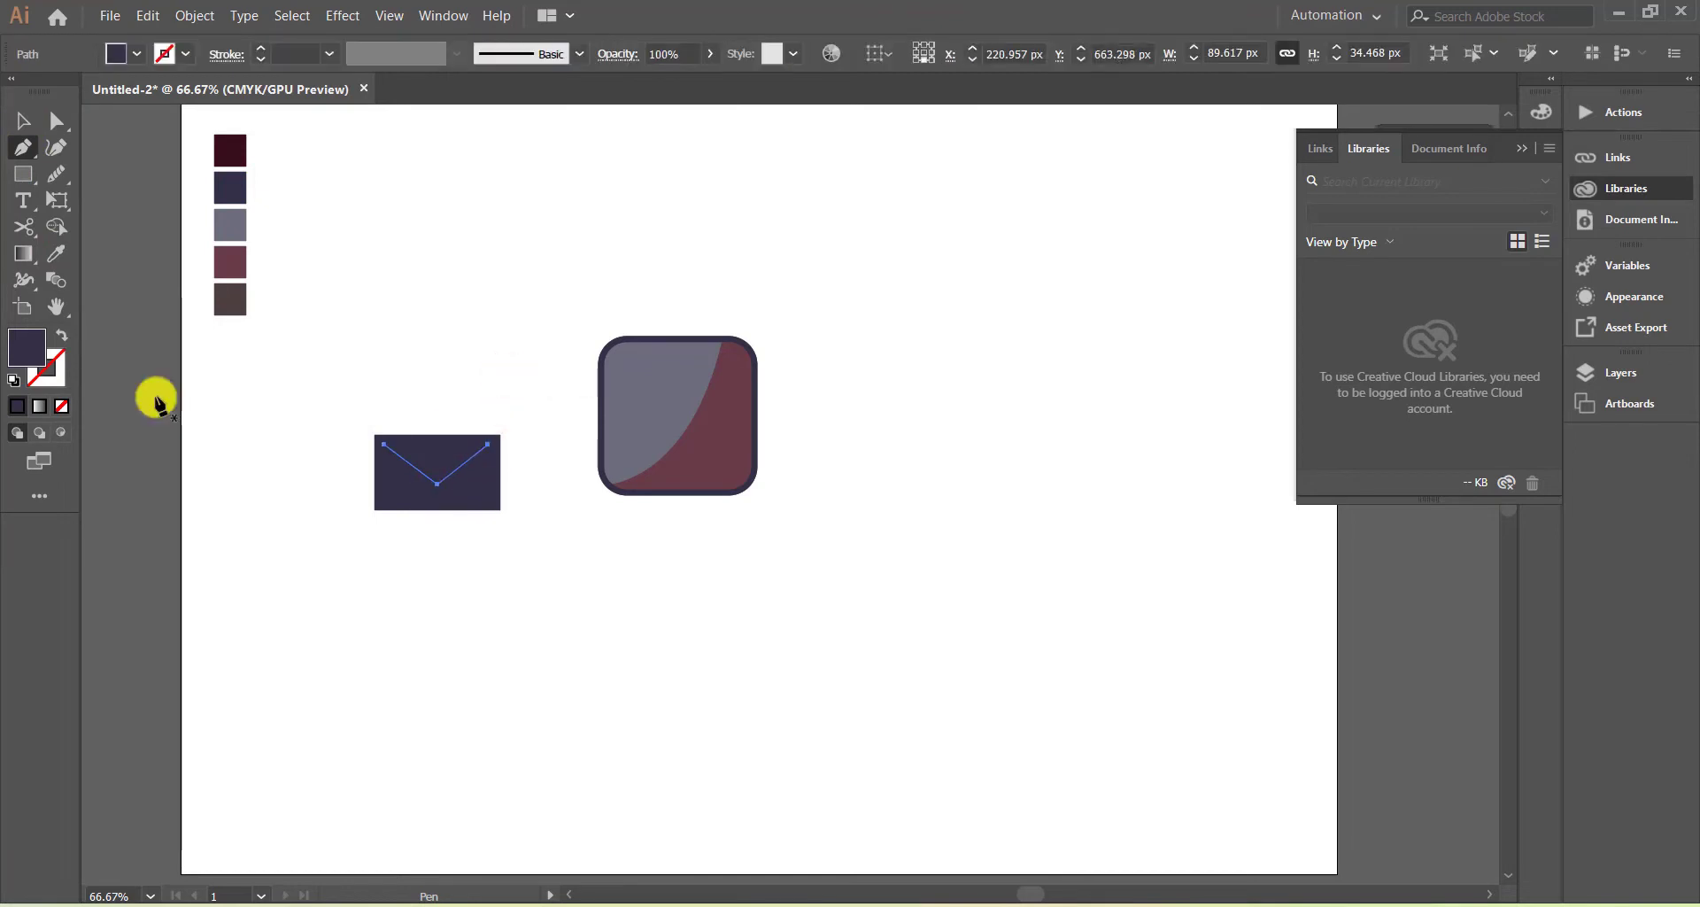
left_click(62, 335)
left_click(247, 230)
left_click(23, 121)
key("shift+x")
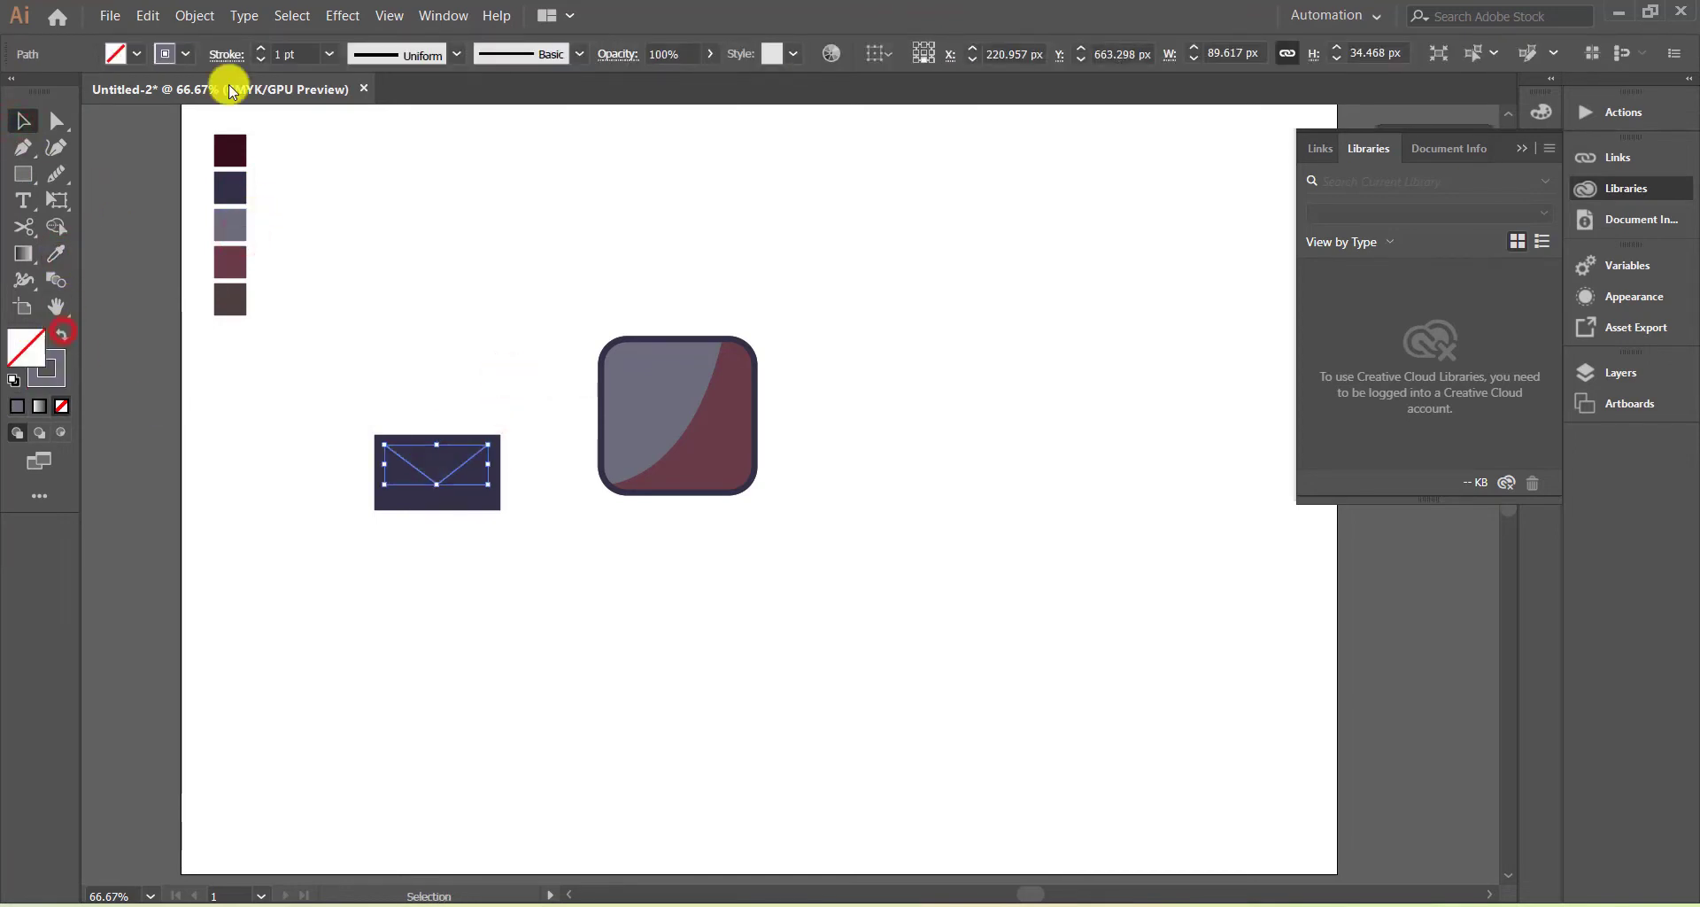
left_click(261, 49)
left_click(261, 48)
left_click(226, 54)
left_click(114, 110)
- Group the envelope body and flap
mouse_move(342, 405)
left_mouse_down()
mouse_move(469, 498)
mouse_move(458, 485)
mouse_move(716, 477)
left_mouse_up()
right_click(486, 478)
left_click(553, 599)
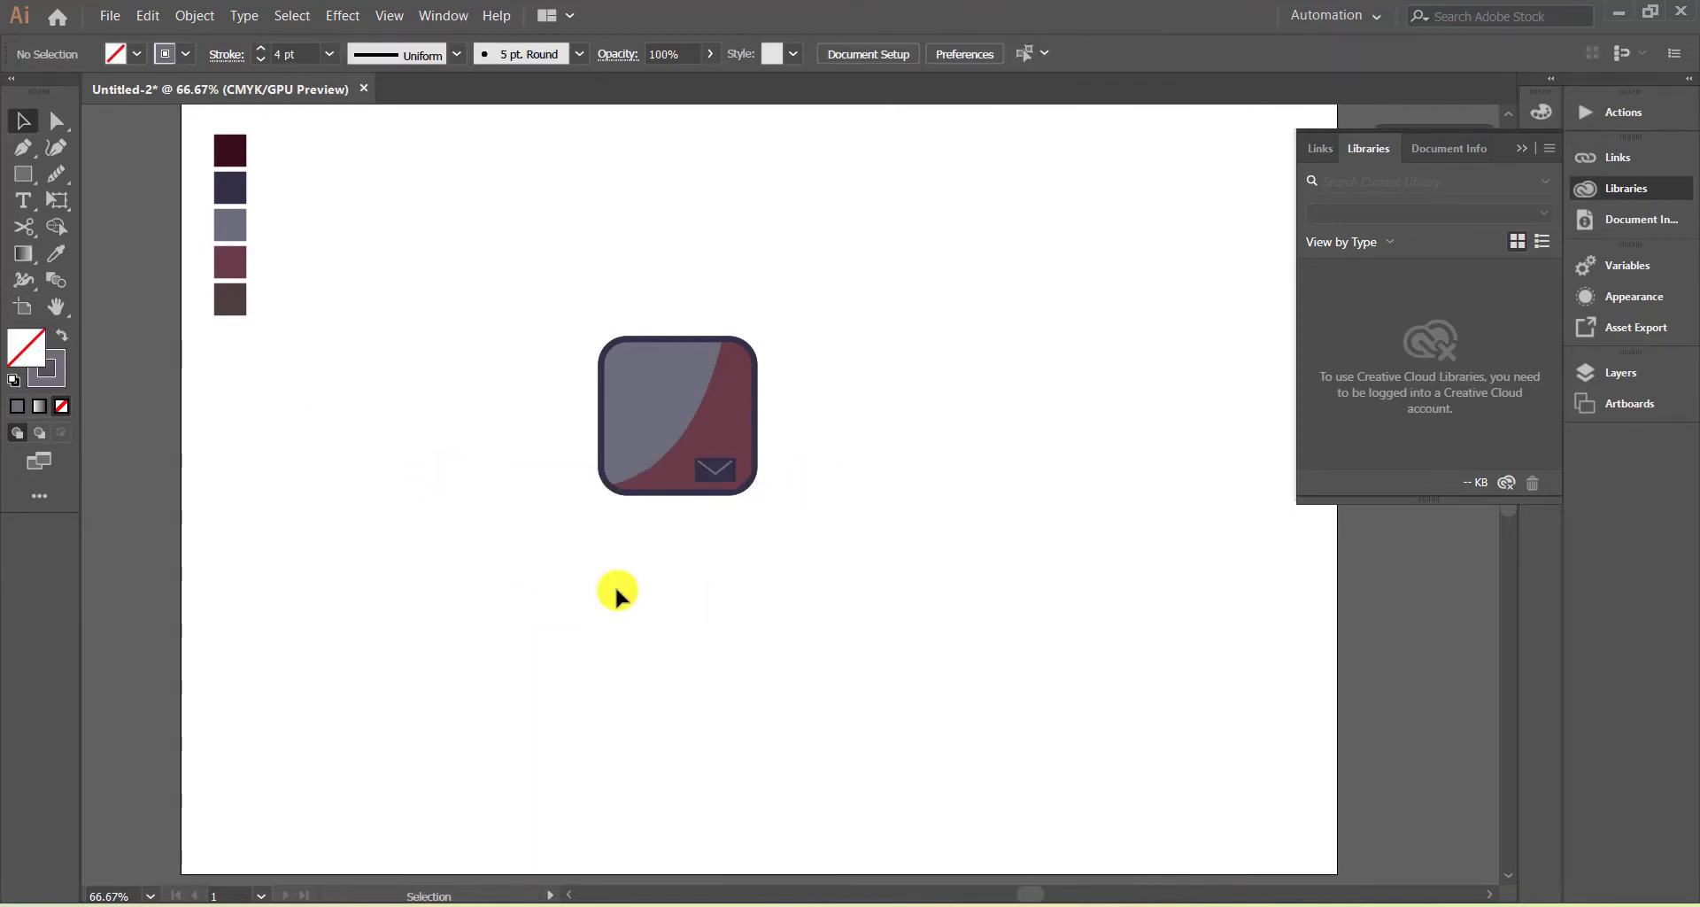
- Draw a dark navy oval left of the watch face
left_click_drag(22, 173, 71, 199)
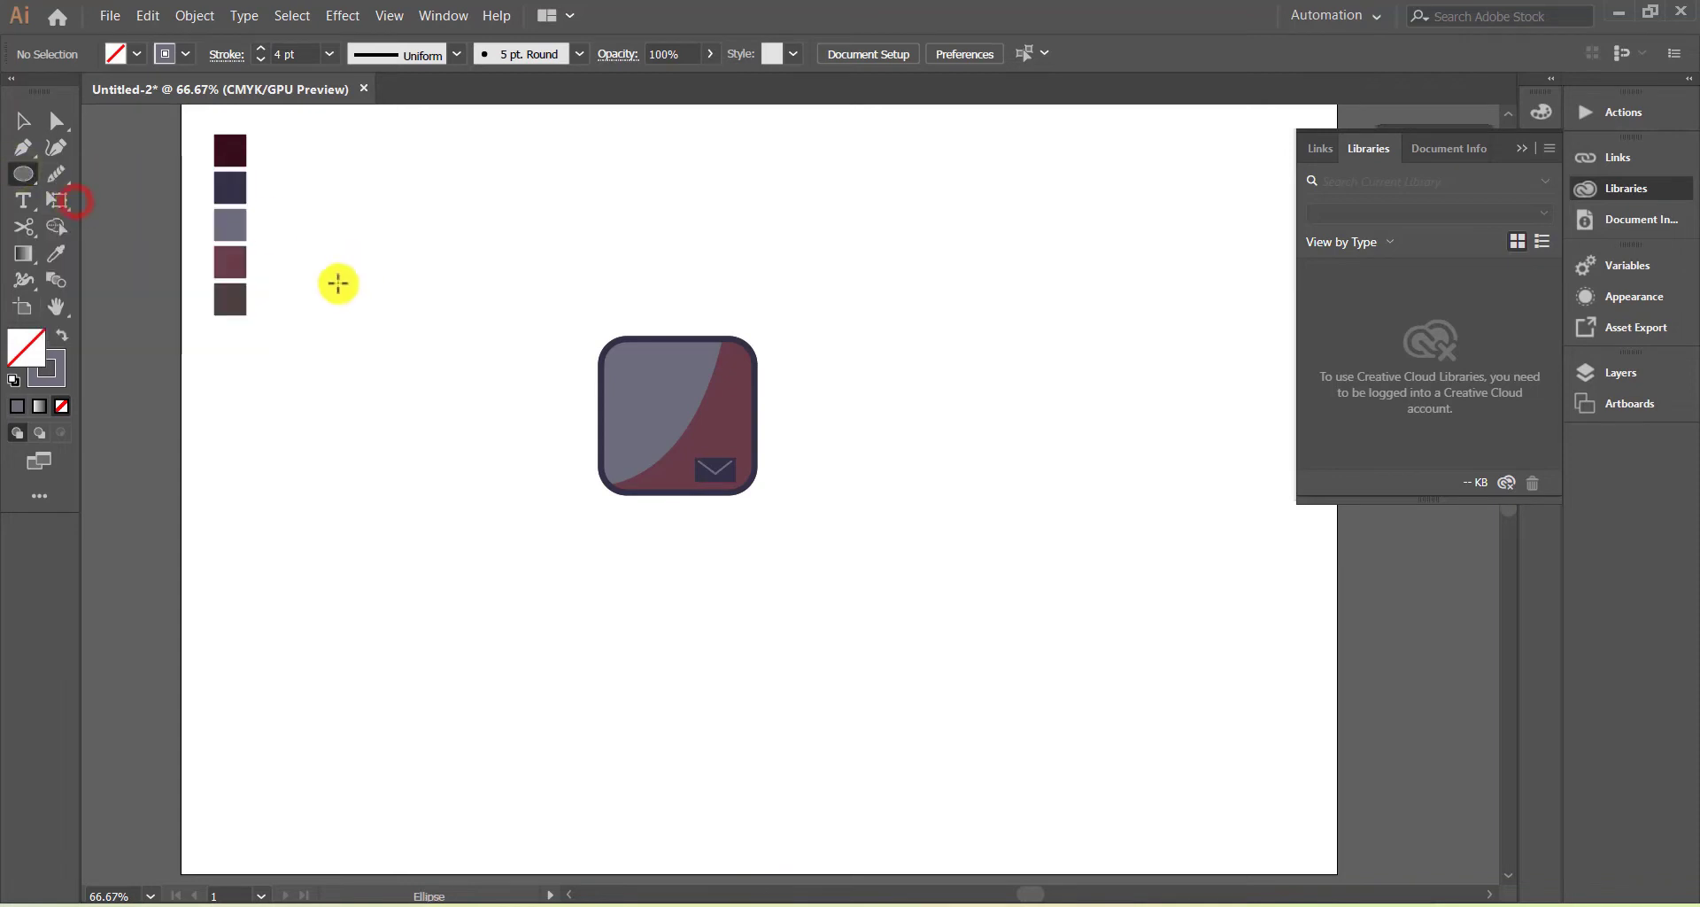
left_click_drag(329, 290, 425, 419)
left_click(58, 256)
left_click(230, 187)
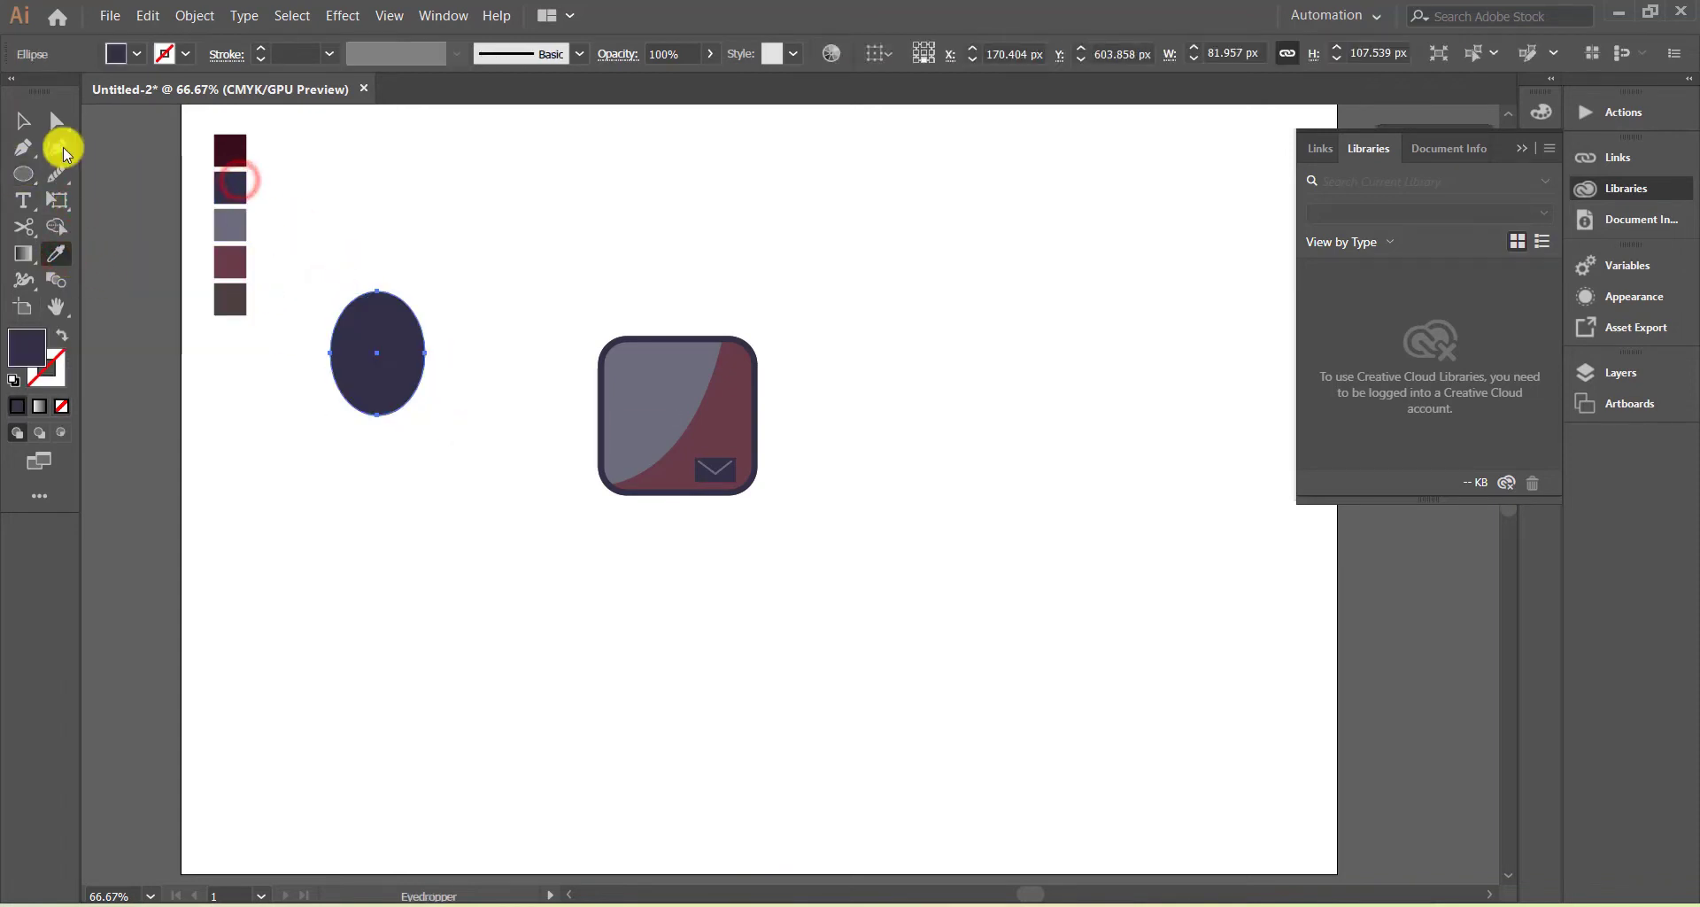
left_click(23, 120)
- Draw a maroon rounded bar across the oval's right side
left_click(327, 216)
left_click(23, 174)
left_click(107, 171)
mouse_move(340, 195)
left_mouse_down()
mouse_move(419, 250)
mouse_move(360, 209)
mouse_move(395, 354)
left_mouse_up()
left_click(23, 121)
left_click(58, 254)
left_click(226, 265)
left_click(23, 120)
- Shape Builder-trim the oval with the bar and a rectangle into a C shape
left_click_drag(299, 292, 471, 447)
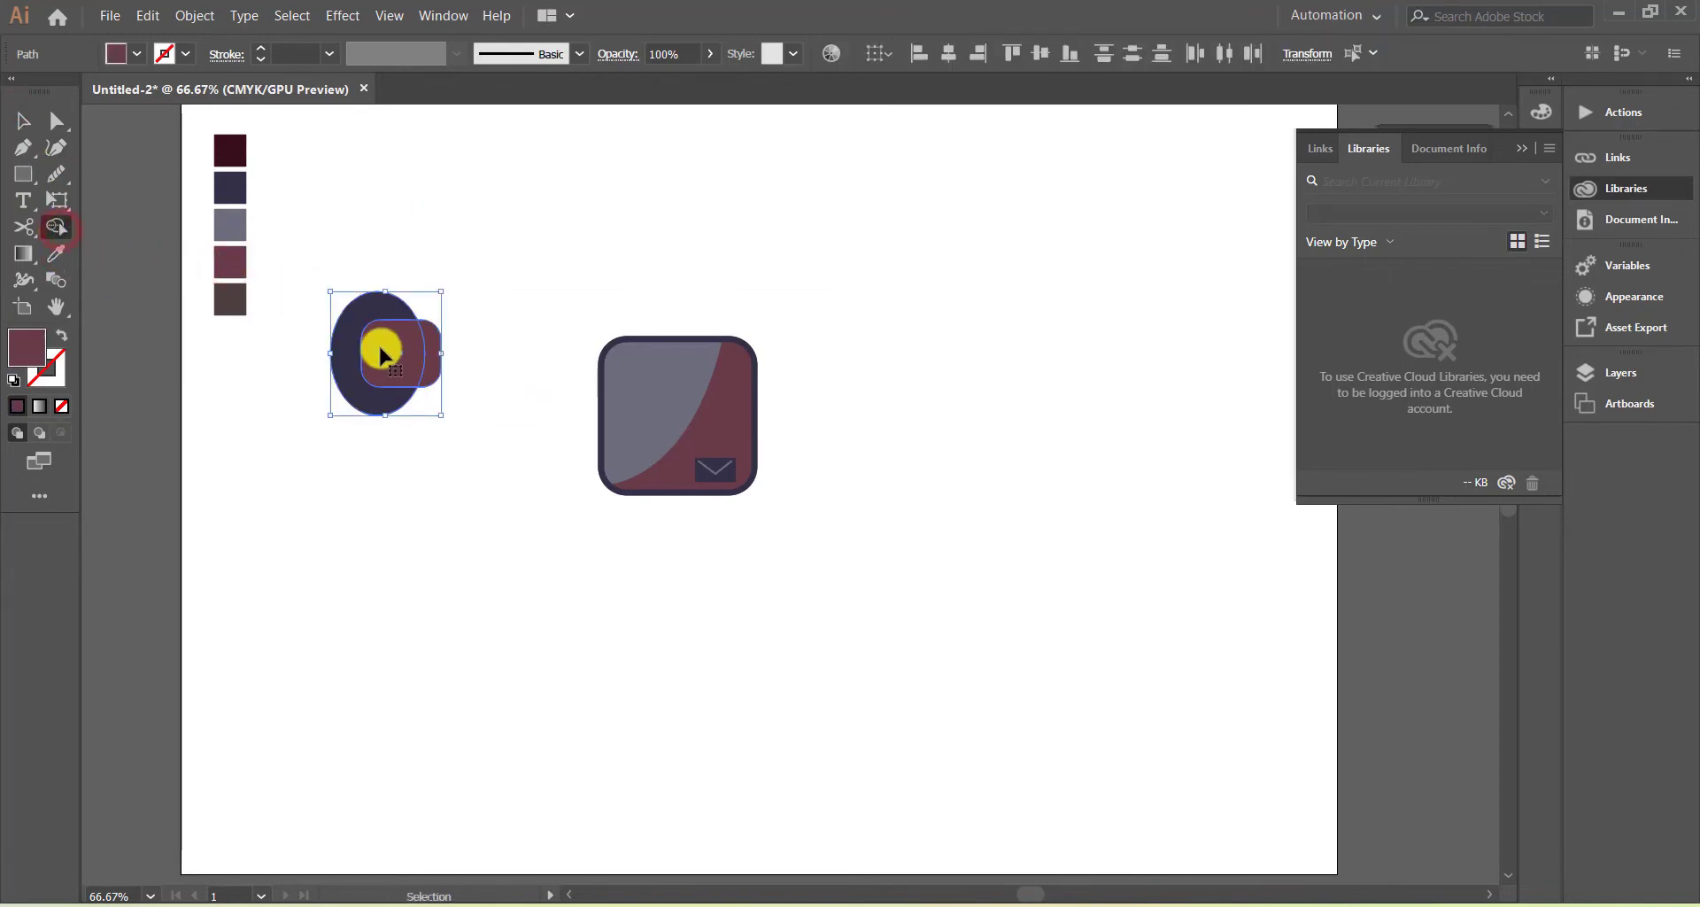
left_click_drag(381, 355, 449, 340)
left_click(23, 174)
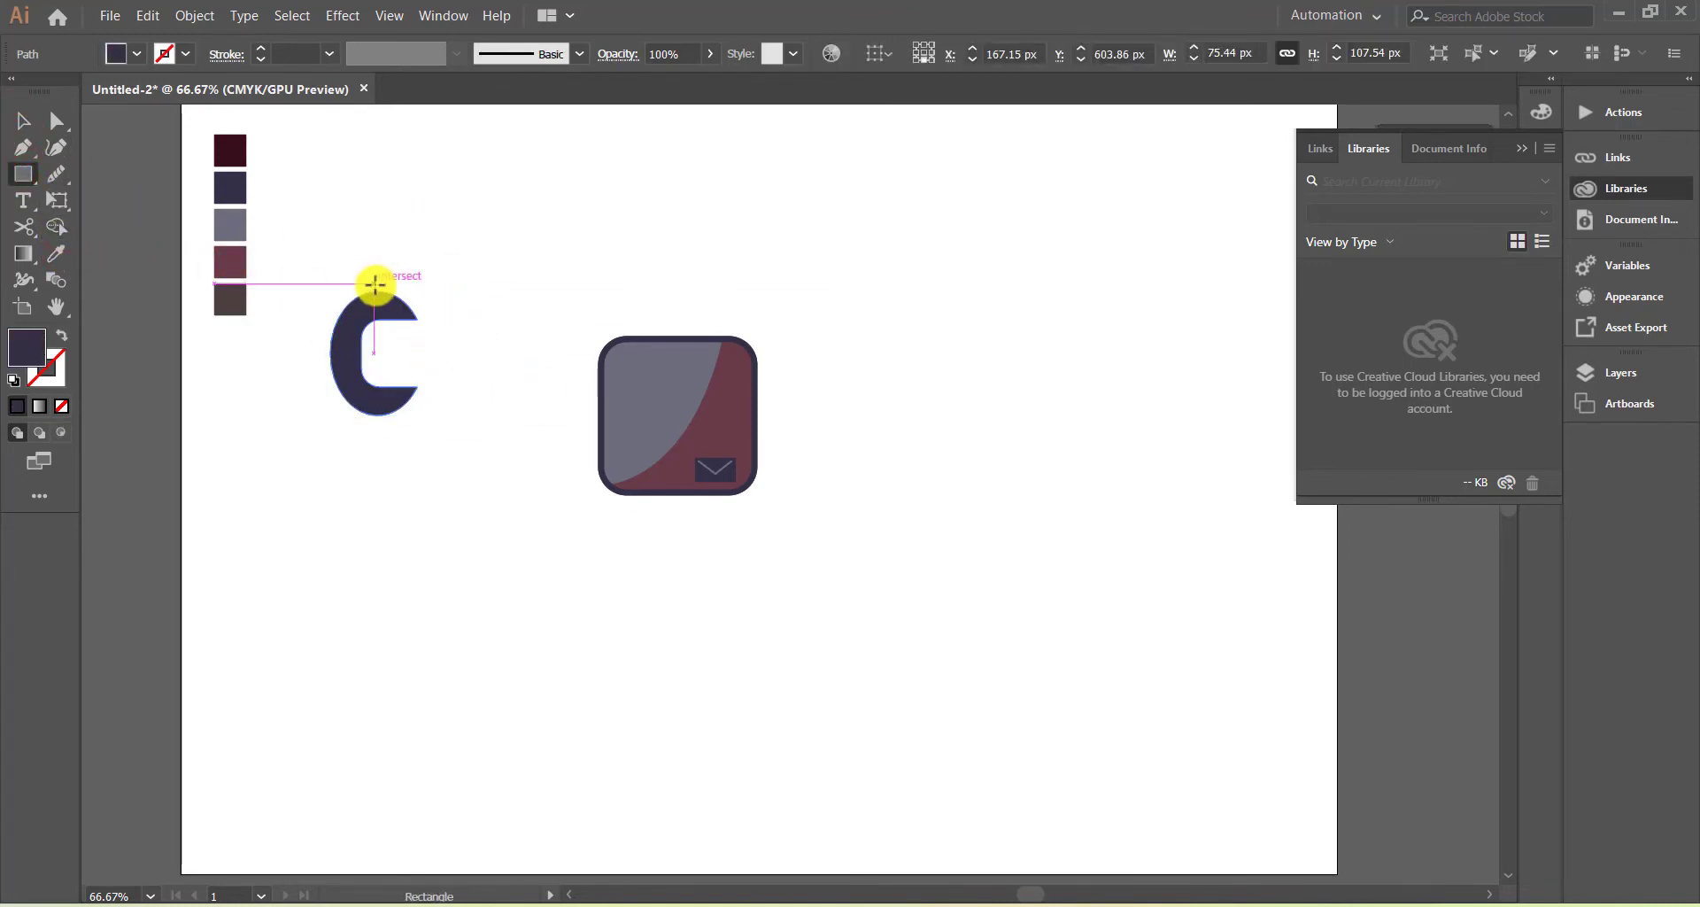
left_click_drag(375, 284, 478, 483)
left_click(24, 121)
left_click_drag(273, 322, 478, 484)
key("shift+m")
left_click_drag(447, 319, 394, 355)
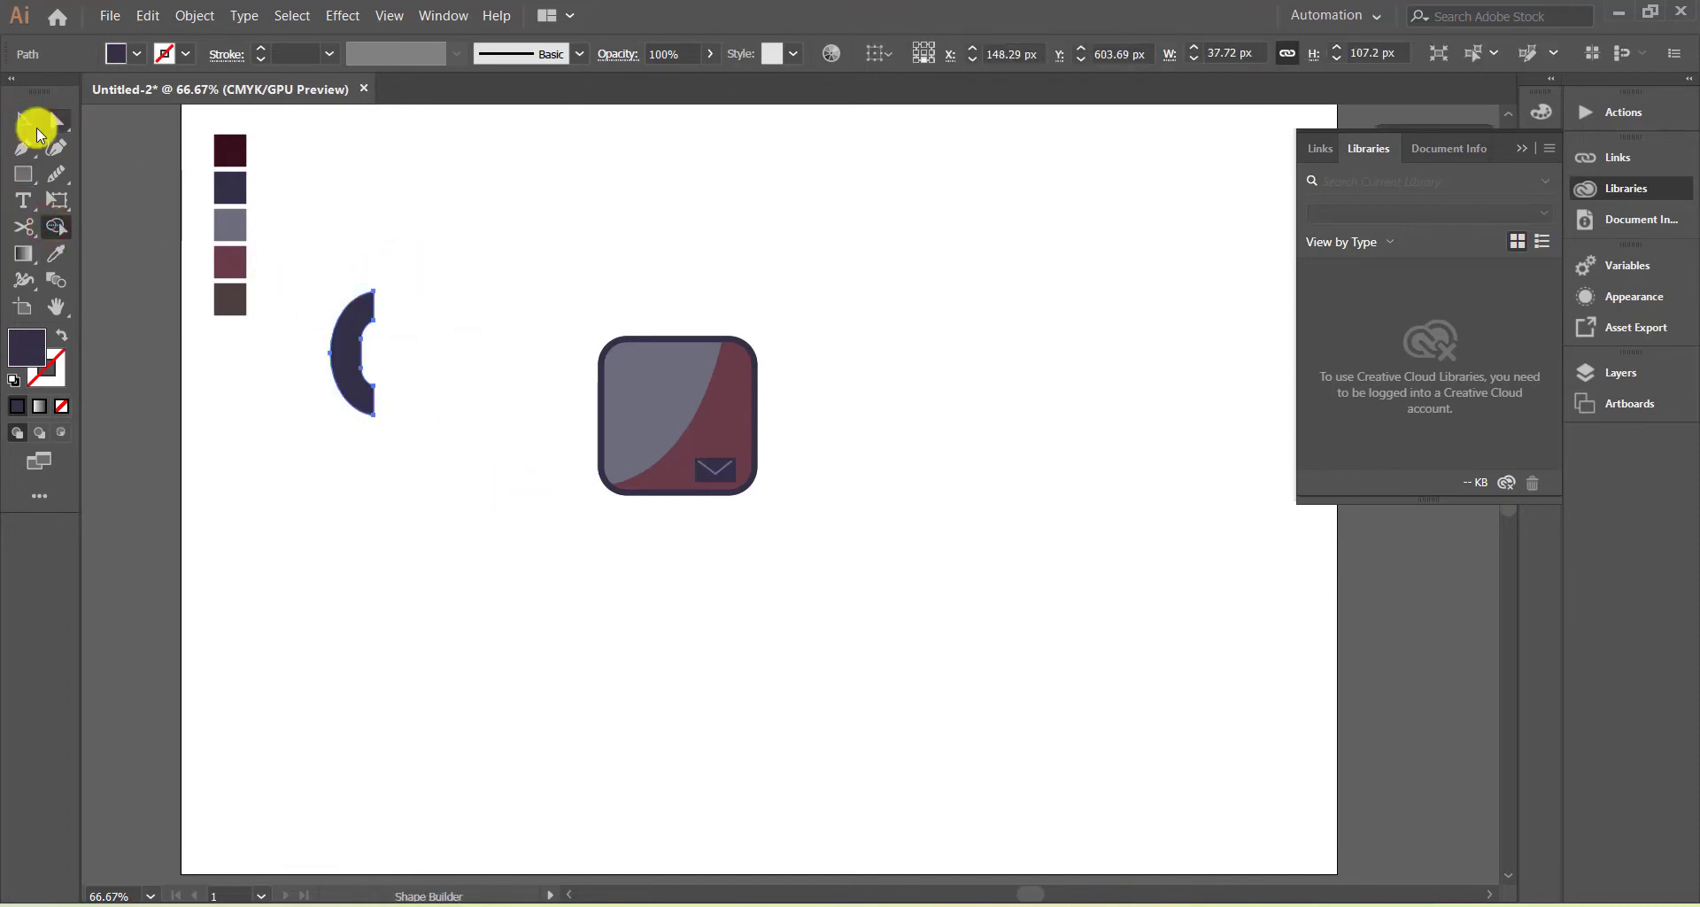
- Shrink the C into the face, rotate it 45° and resize it as a handset
left_click(39, 134)
left_click(354, 330)
mouse_move(375, 414)
left_mouse_down()
mouse_move(366, 365)
mouse_move(705, 502)
mouse_move(638, 458)
left_mouse_up()
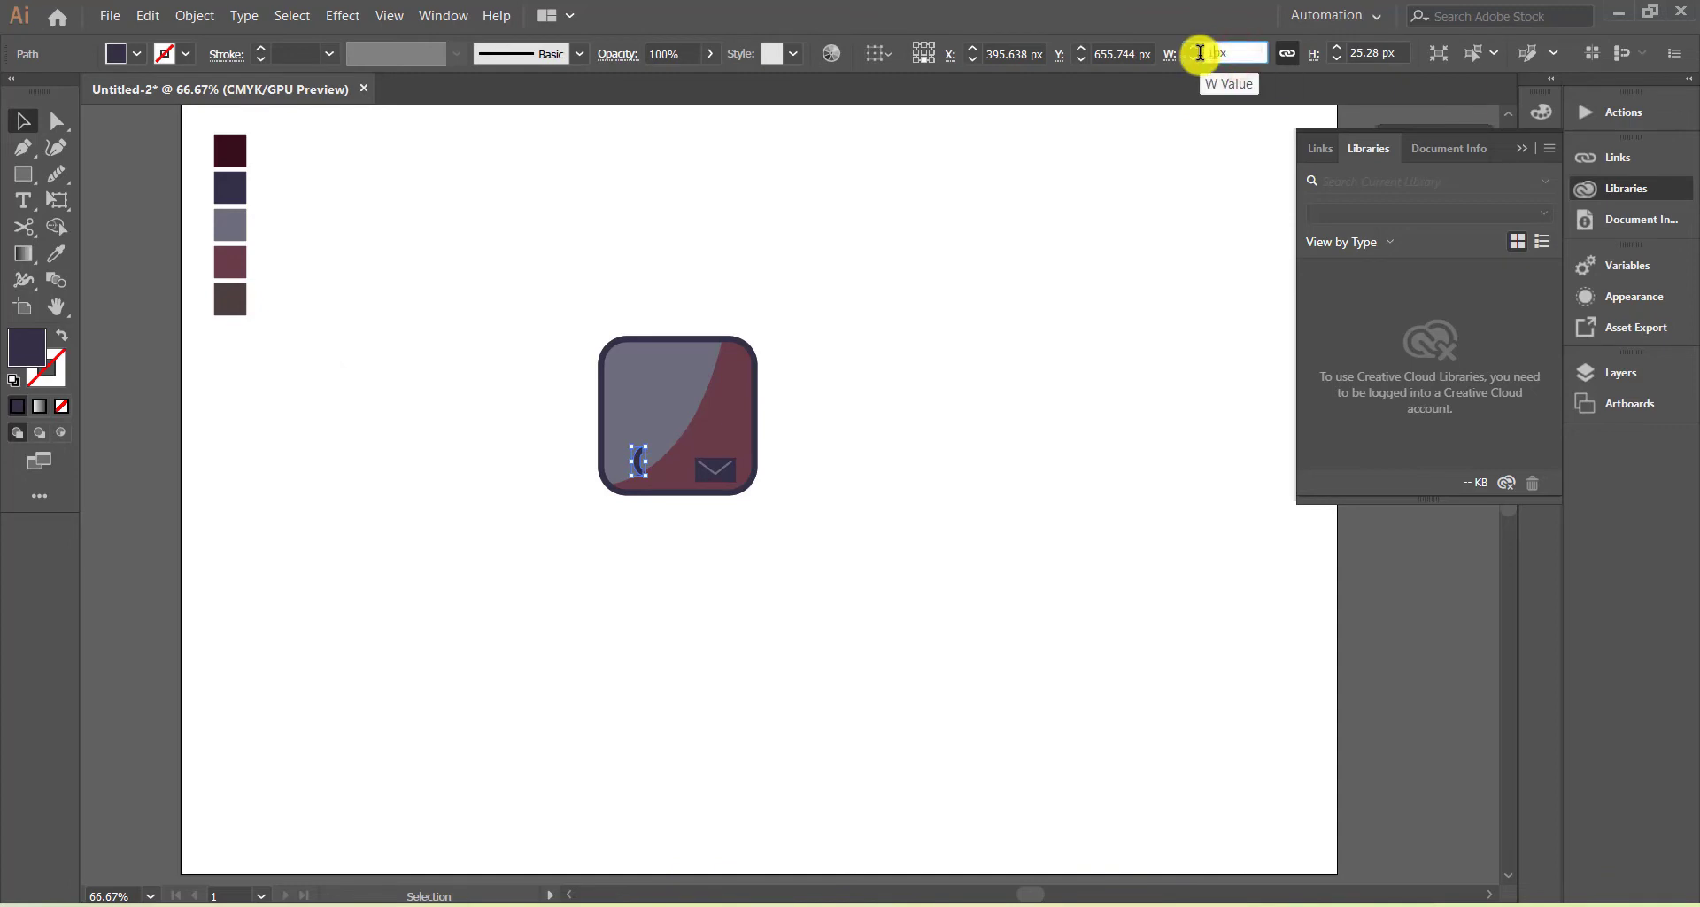
right_click(642, 437)
mouse_move(755, 752)
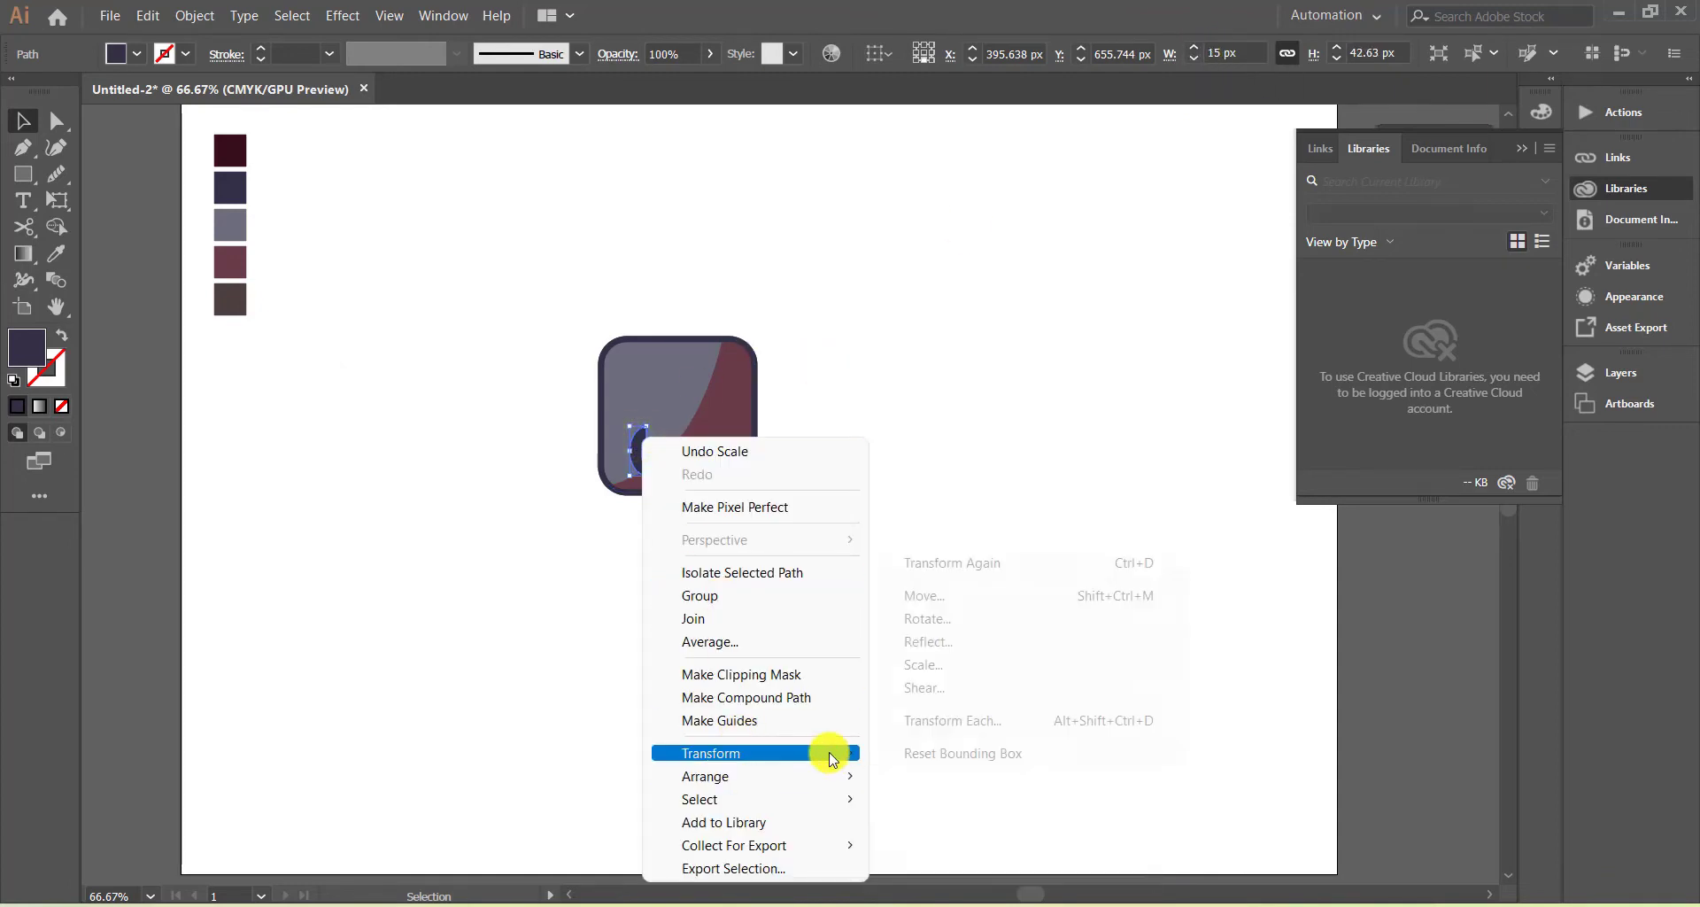
left_click(926, 618)
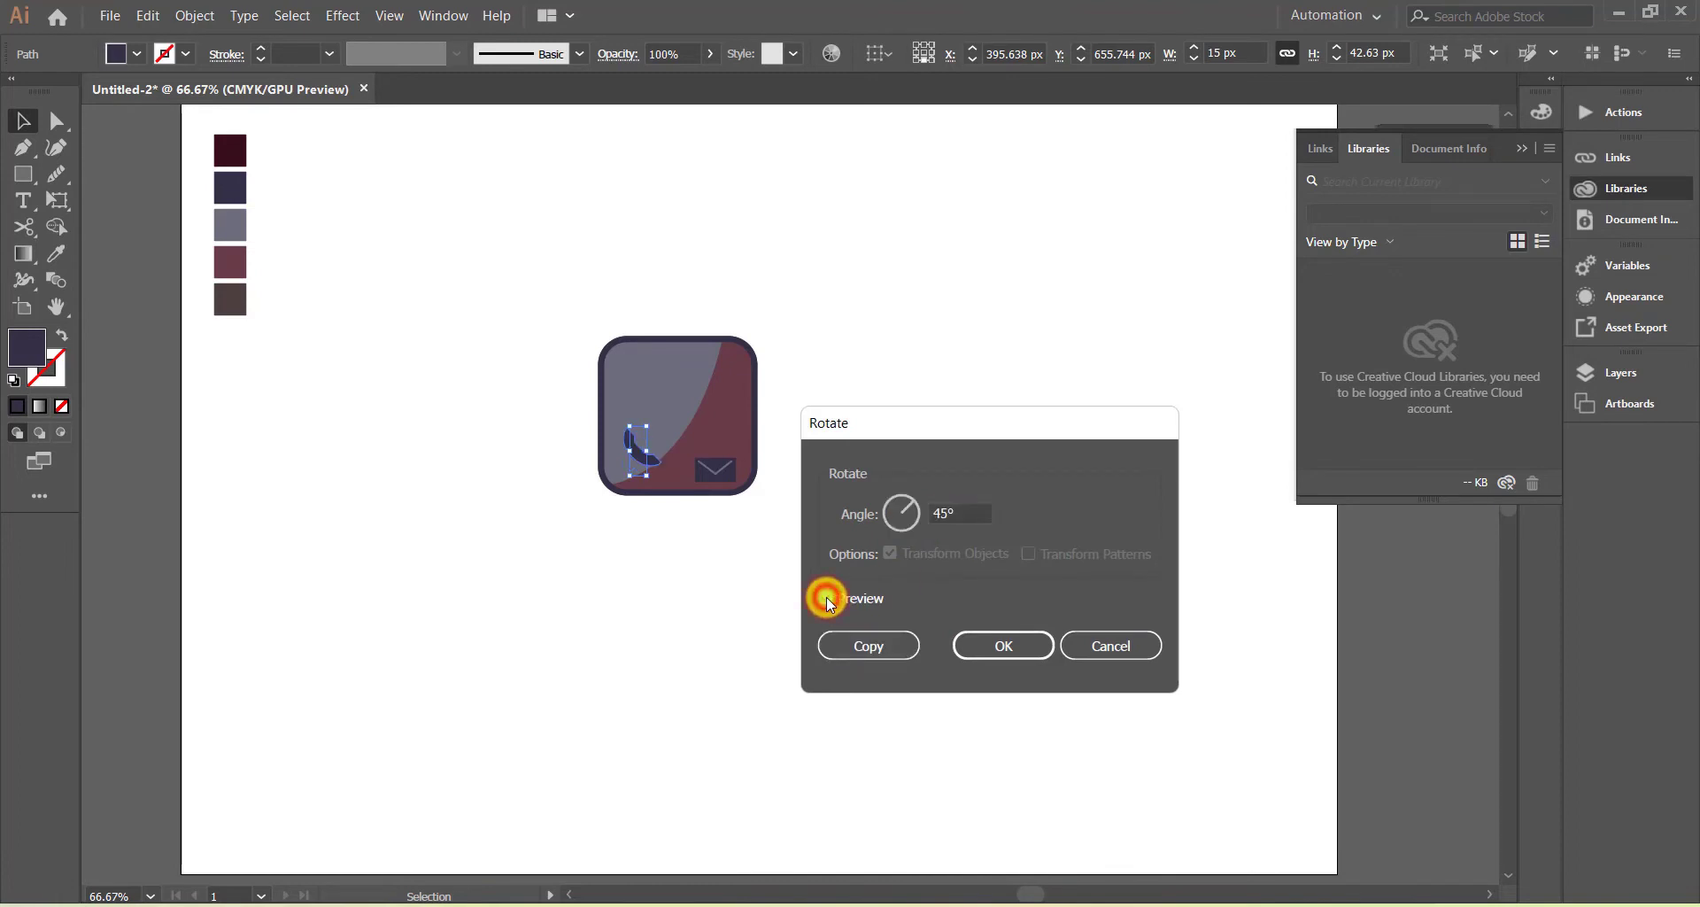
key("Return")
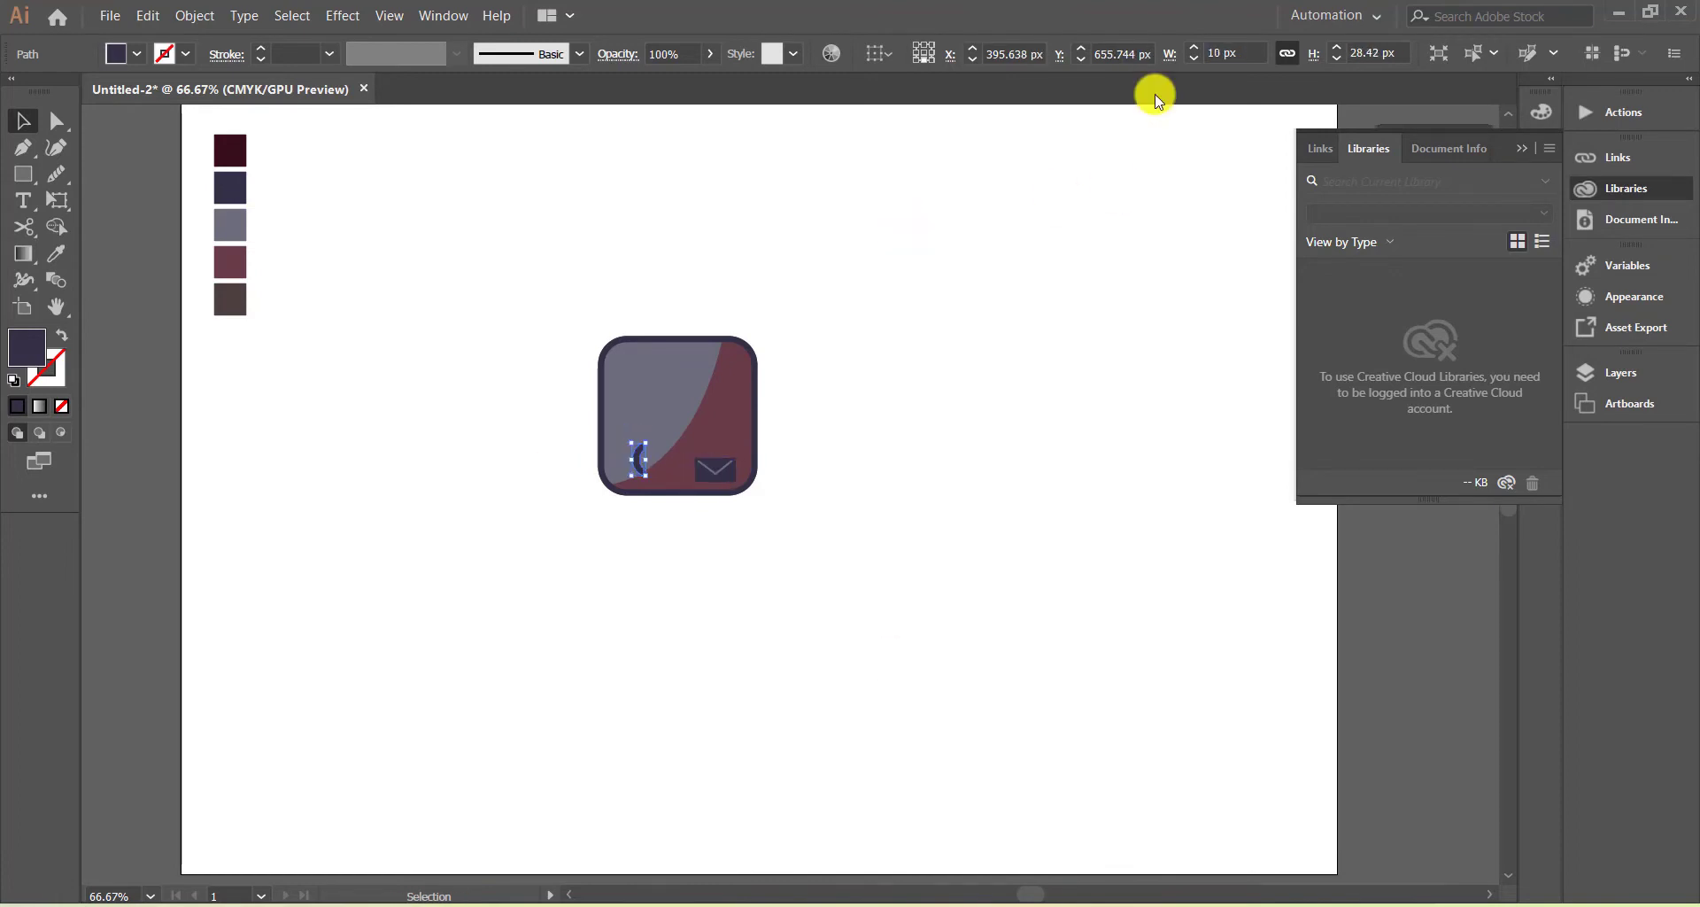
right_click(636, 438)
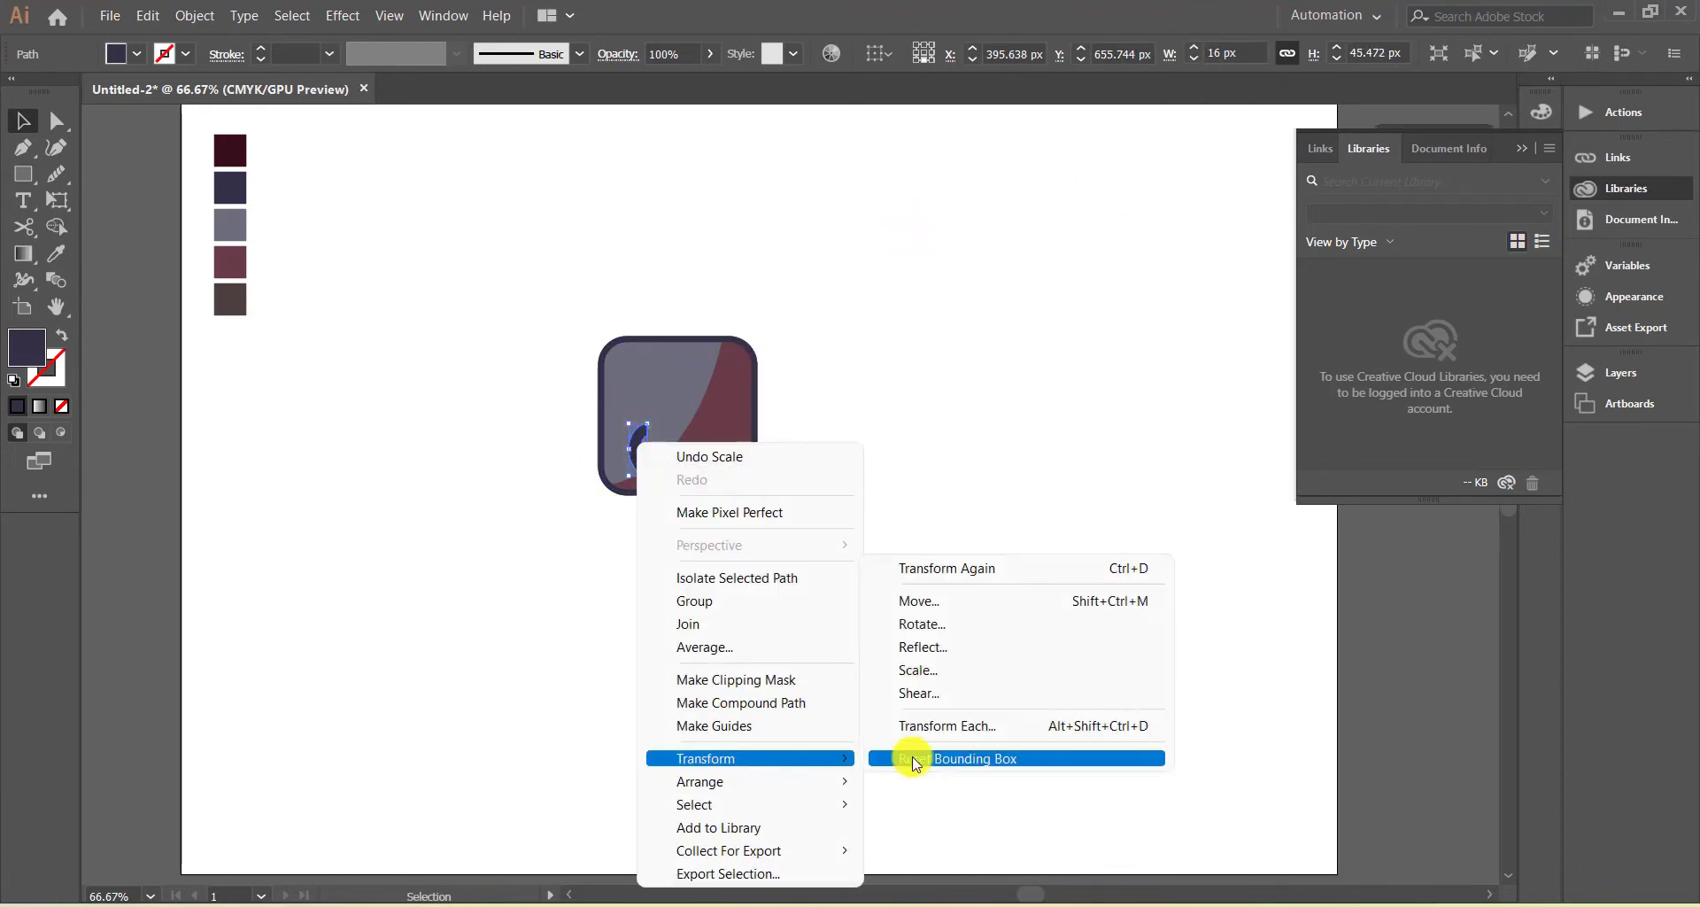
left_click(925, 620)
left_click(1010, 648)
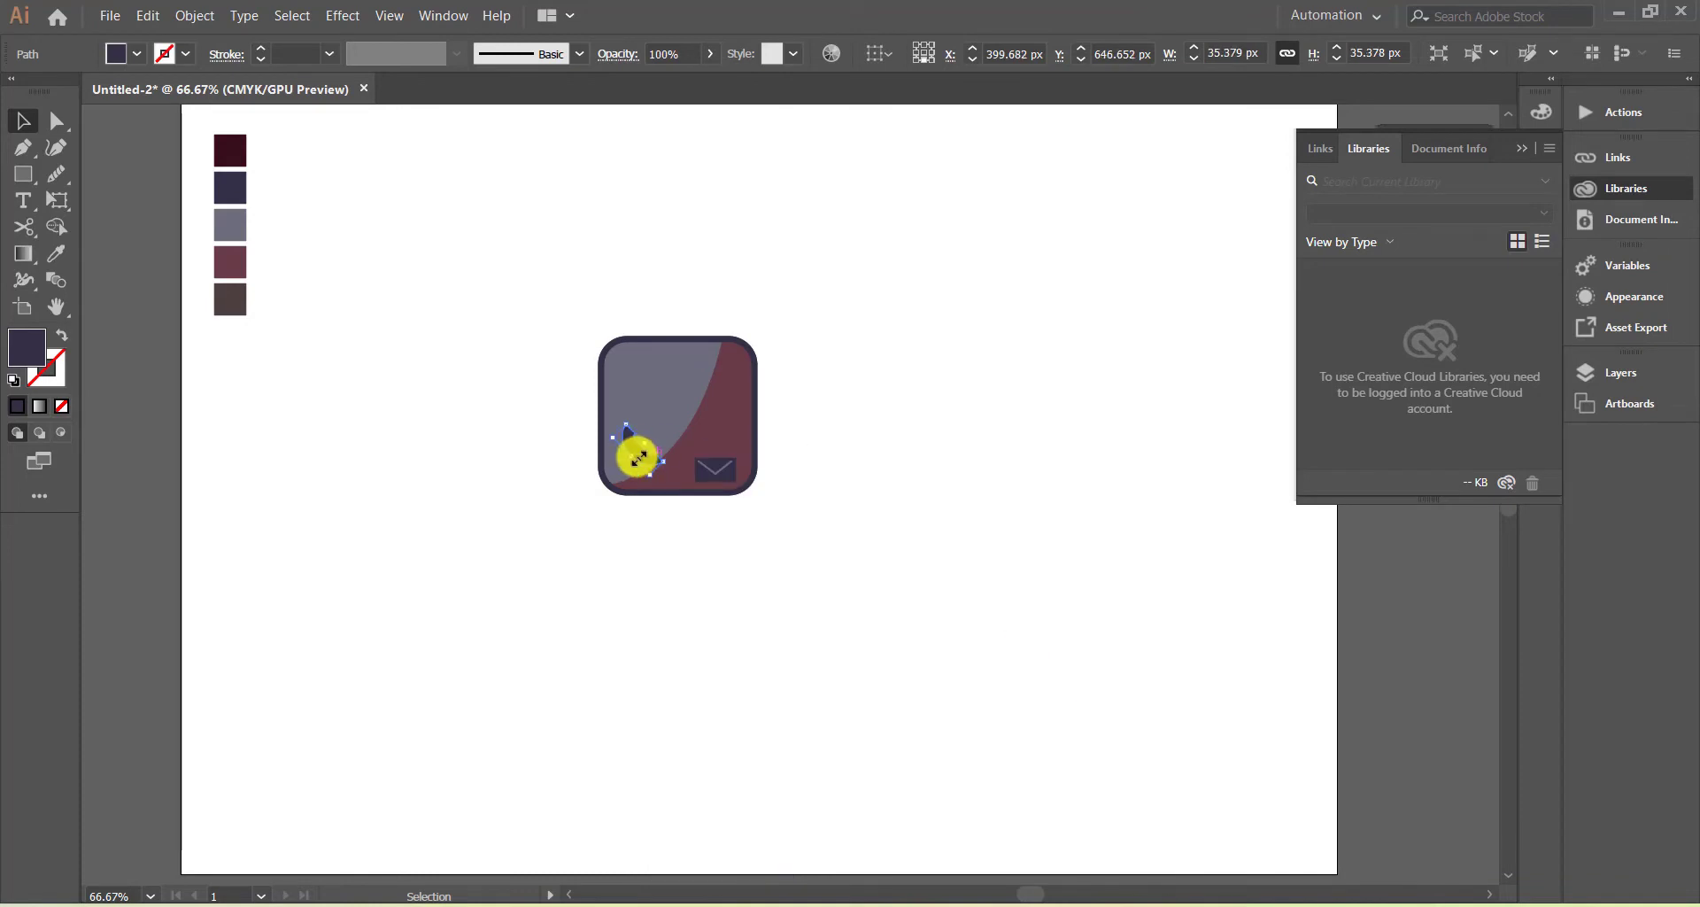
left_click_drag(639, 474, 620, 459)
- Bottom-align the phone handset with the envelope glyph
left_click(716, 470, "shift")
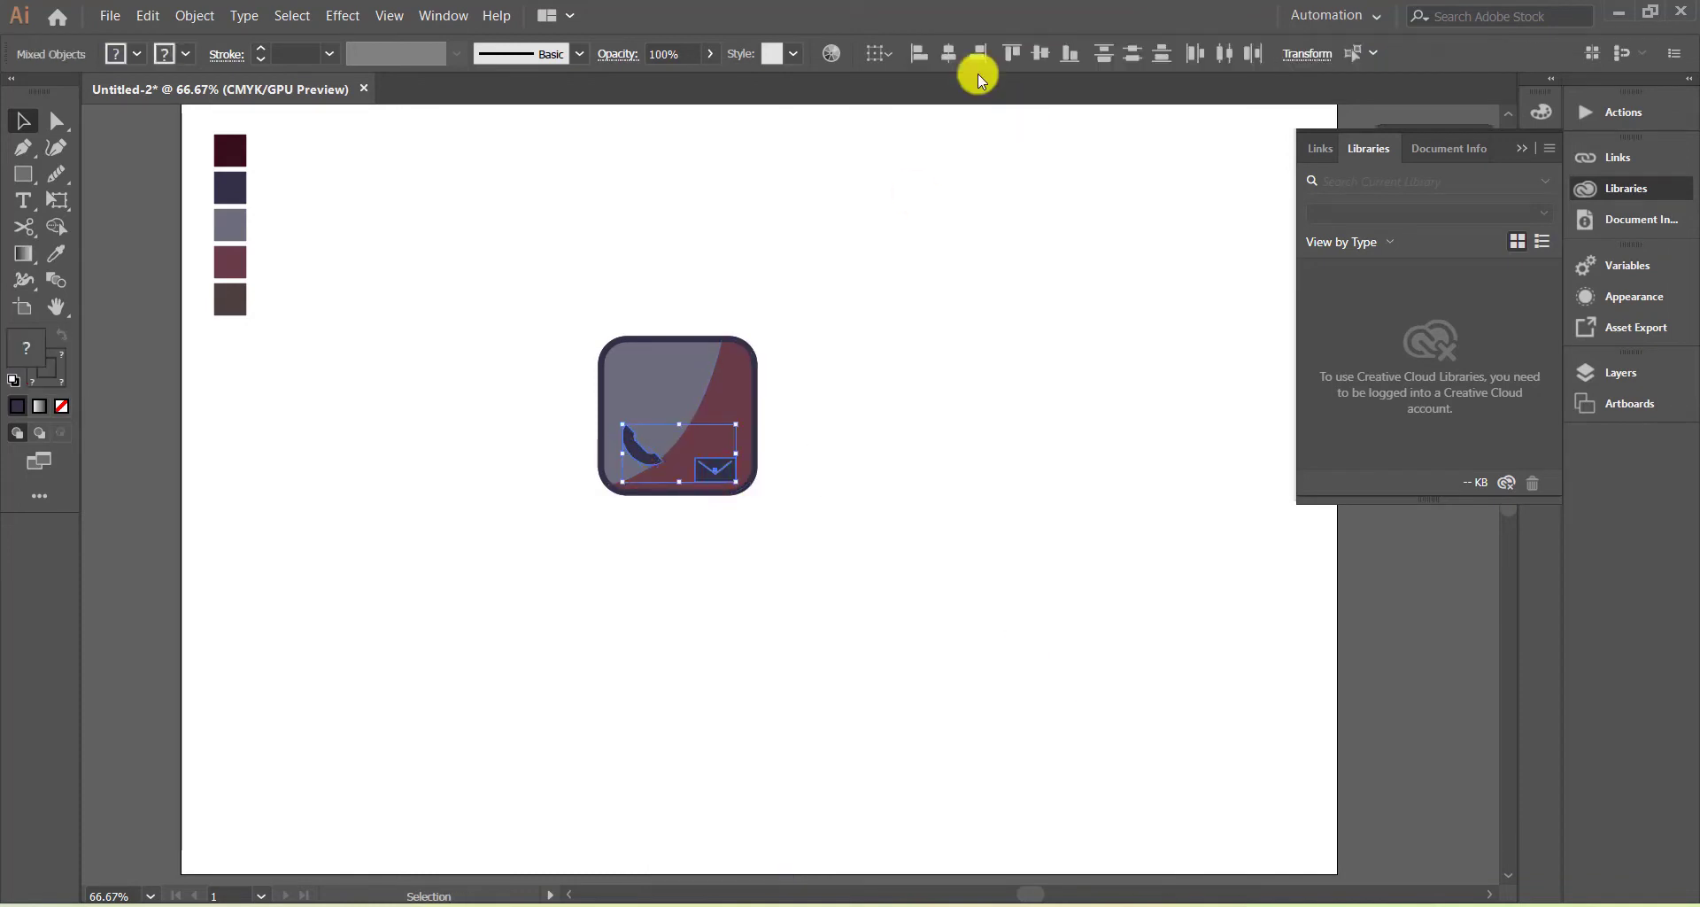
left_click(1070, 62)
left_click(845, 382)
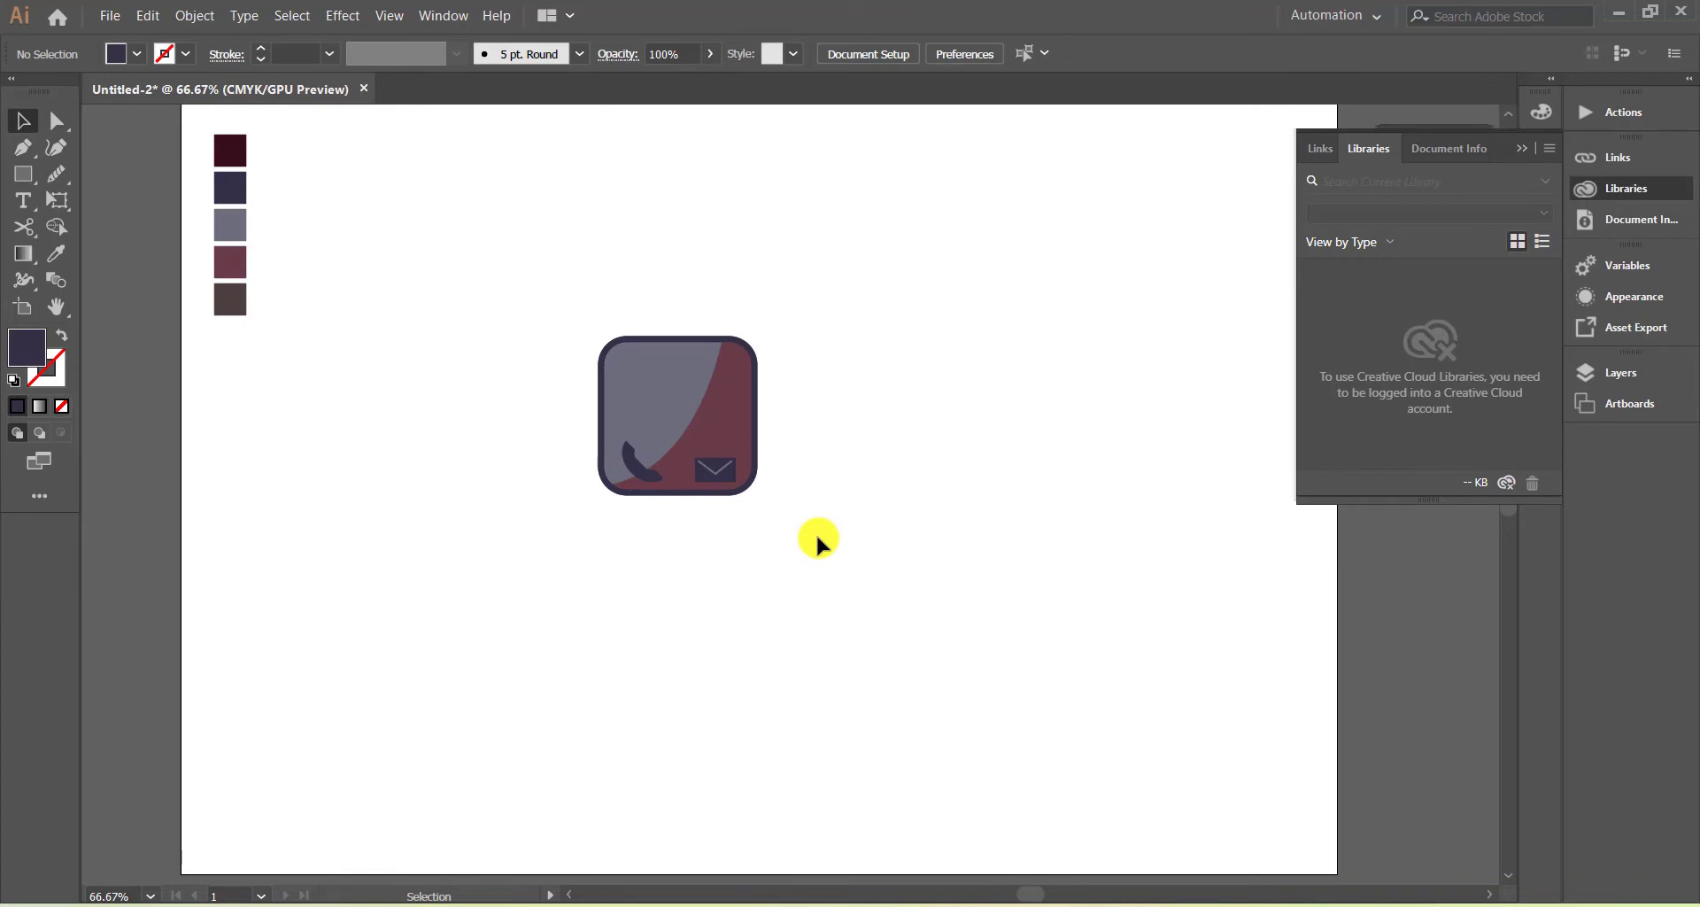
- Add a thin dark bar, group the signal bars and set them top-left in the face
left_click(23, 175)
mouse_move(386, 333)
left_mouse_down()
mouse_move(396, 354)
mouse_move(356, 338)
mouse_move(386, 312)
mouse_move(380, 329)
mouse_move(427, 364)
mouse_move(625, 359)
left_mouse_up()
key("v")
right_click(417, 335)
left_click(459, 470)
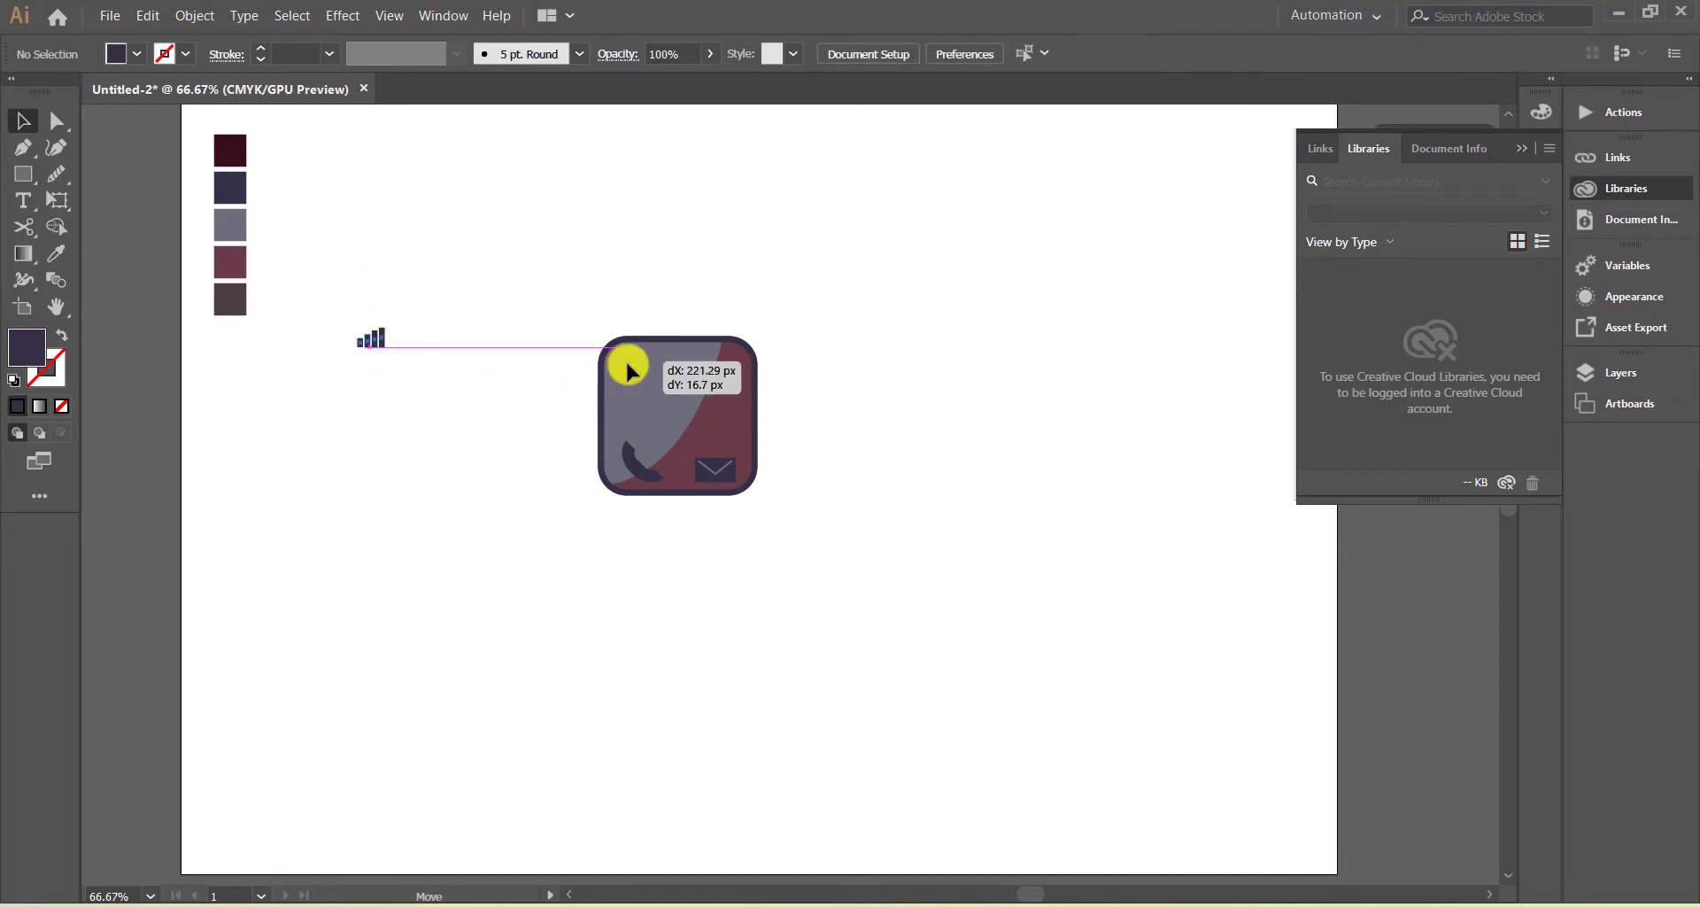
left_click(486, 336)
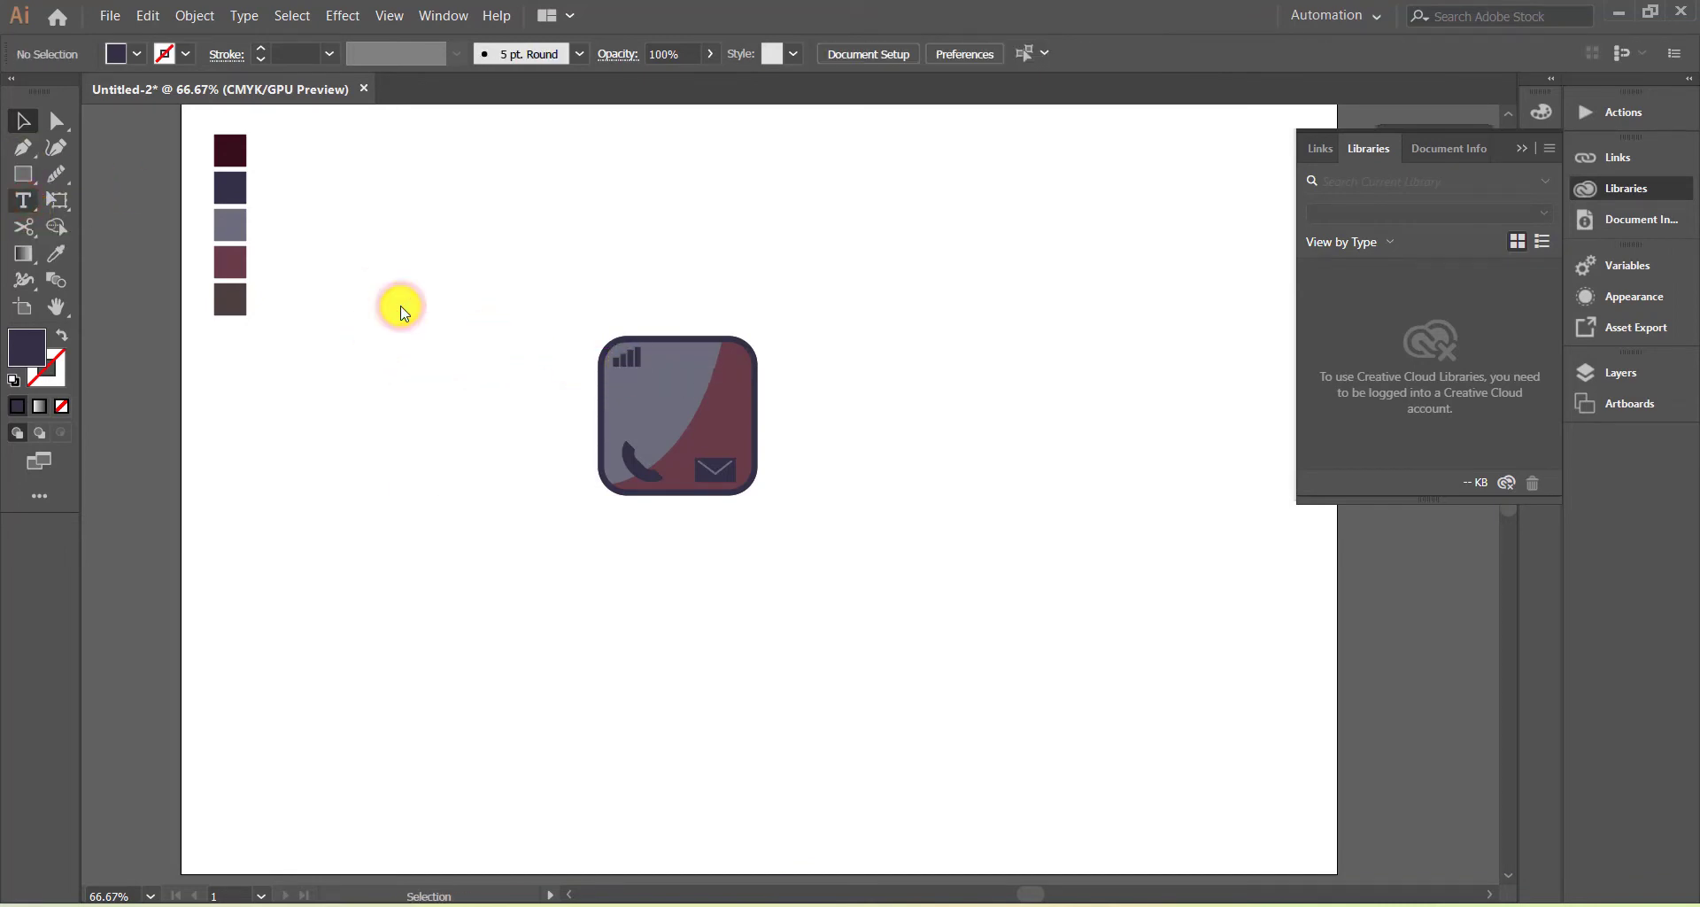
- Re-centre the view and type a 12:00 text line above the icon
left_click_drag(402, 306, 116, 203)
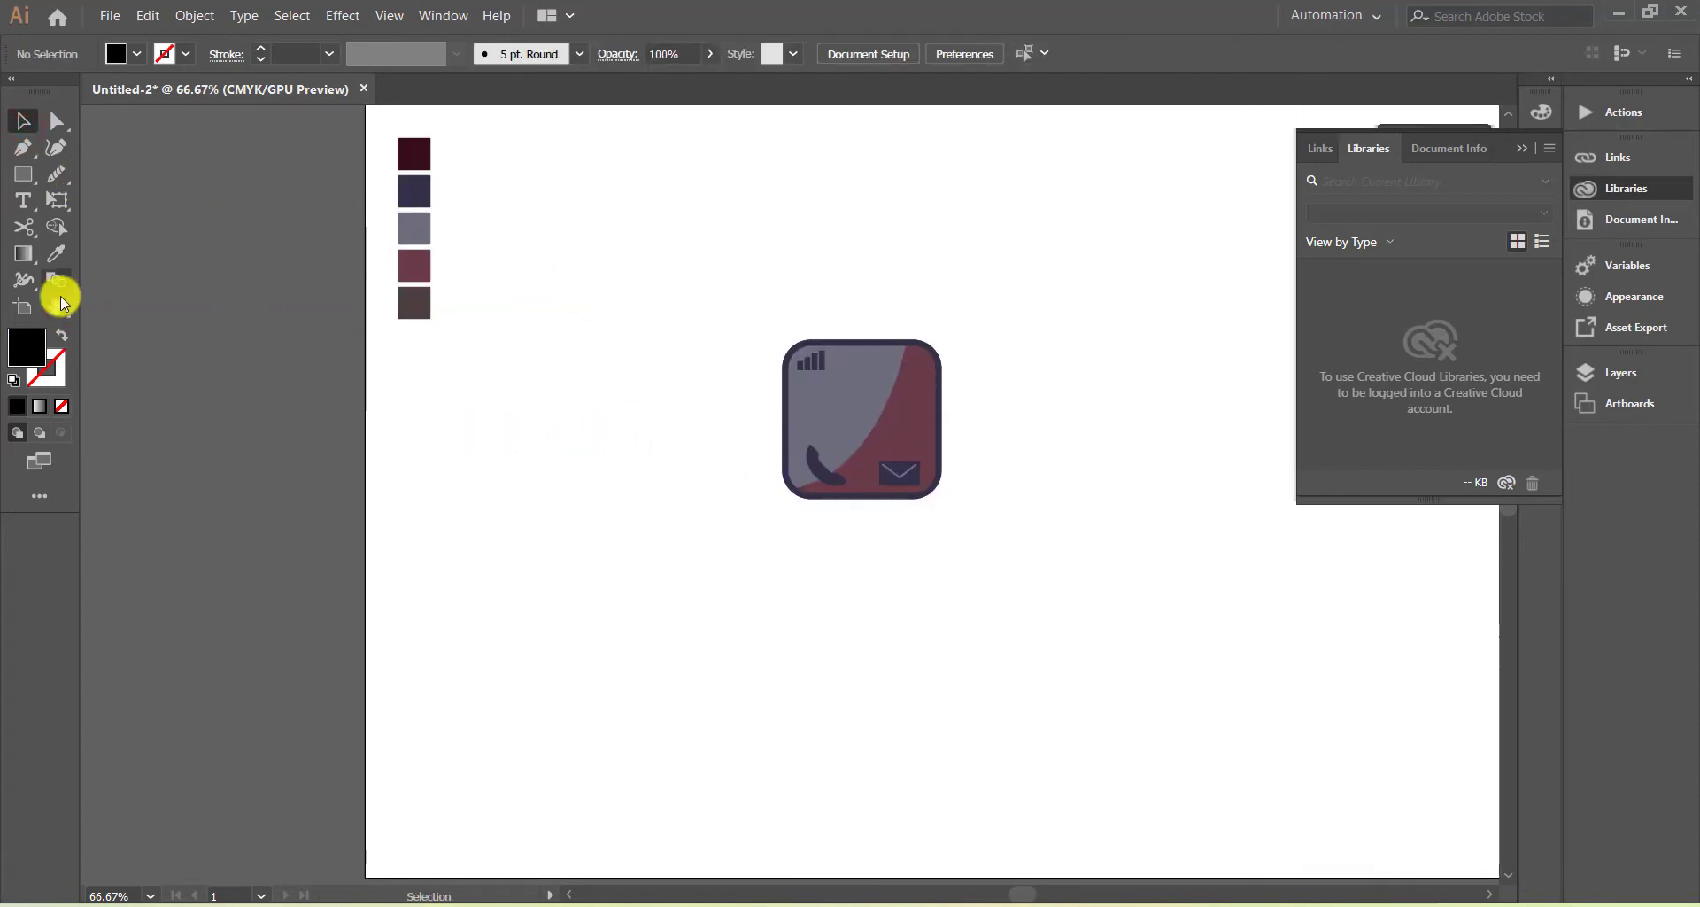
left_click(59, 303)
left_click_drag(715, 490, 490, 514)
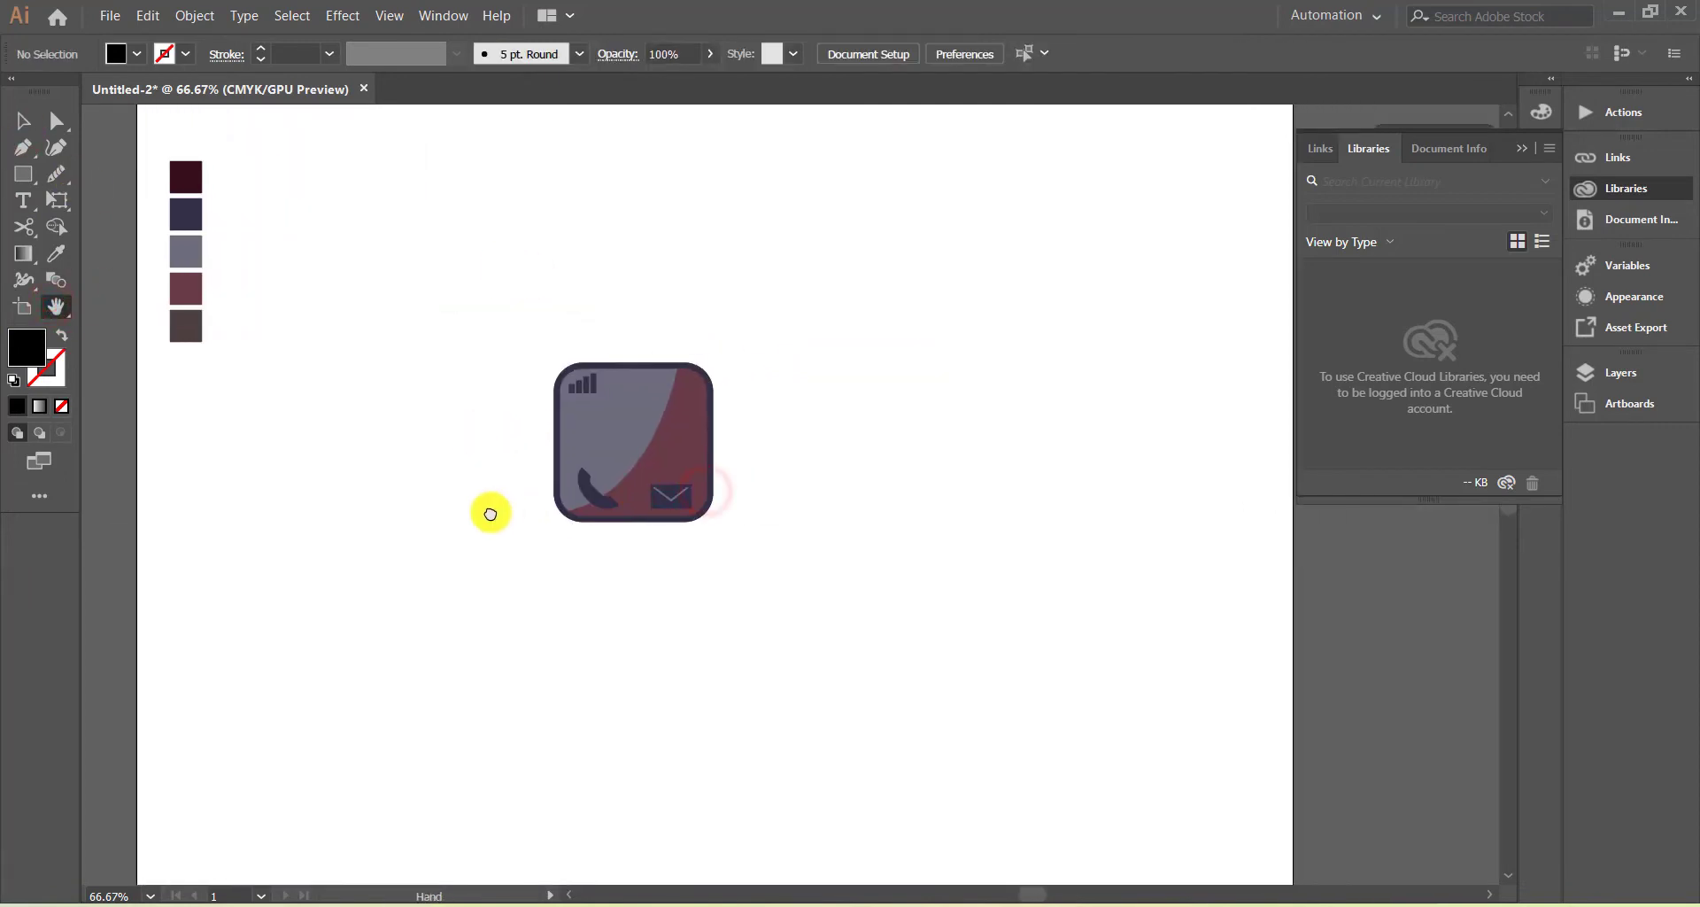
left_click(25, 212)
left_click(614, 252)
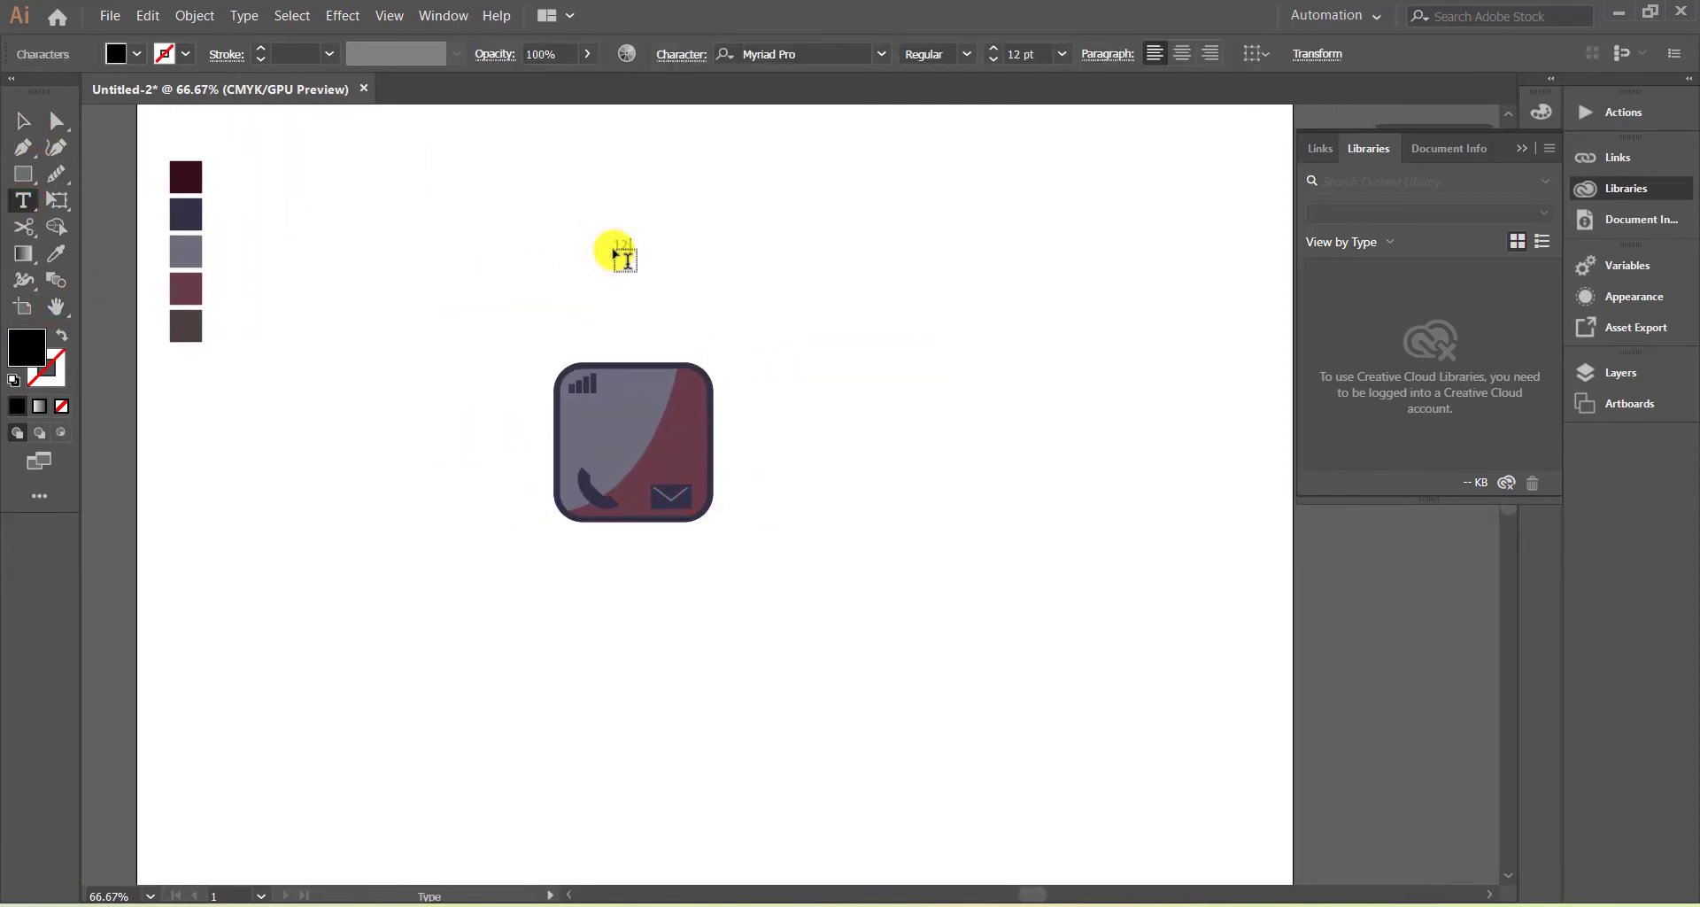
key("Escape")
- Set the 12:00 text to 24 pt in the Dispence font
left_click(1062, 54)
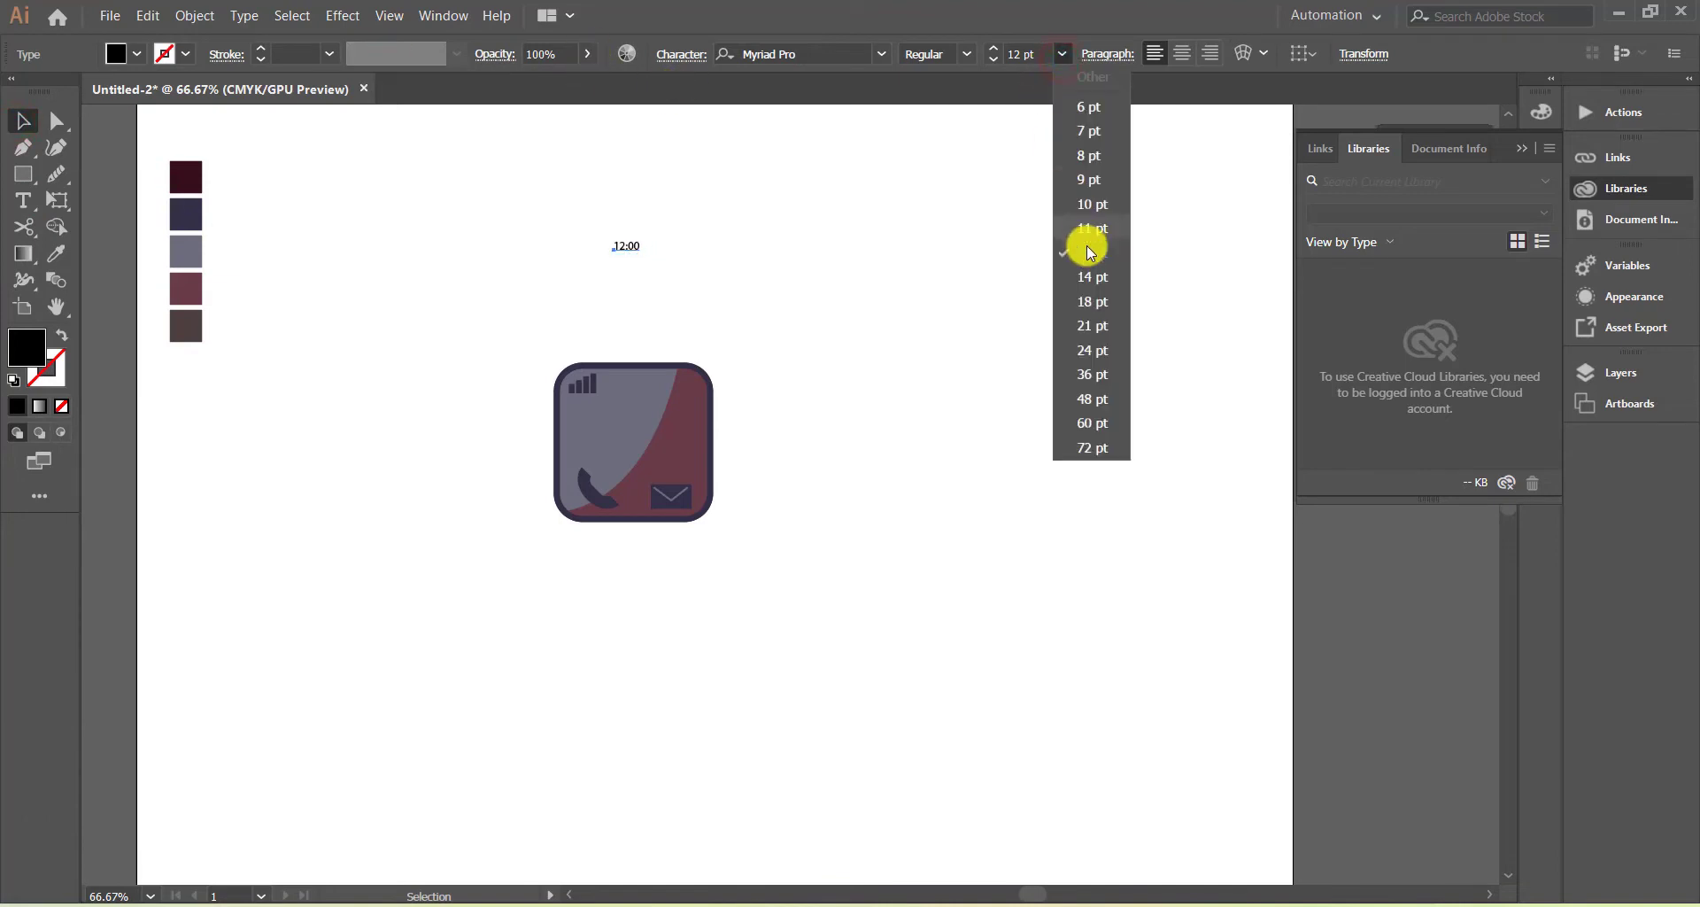
left_click(1091, 348)
left_click(882, 54)
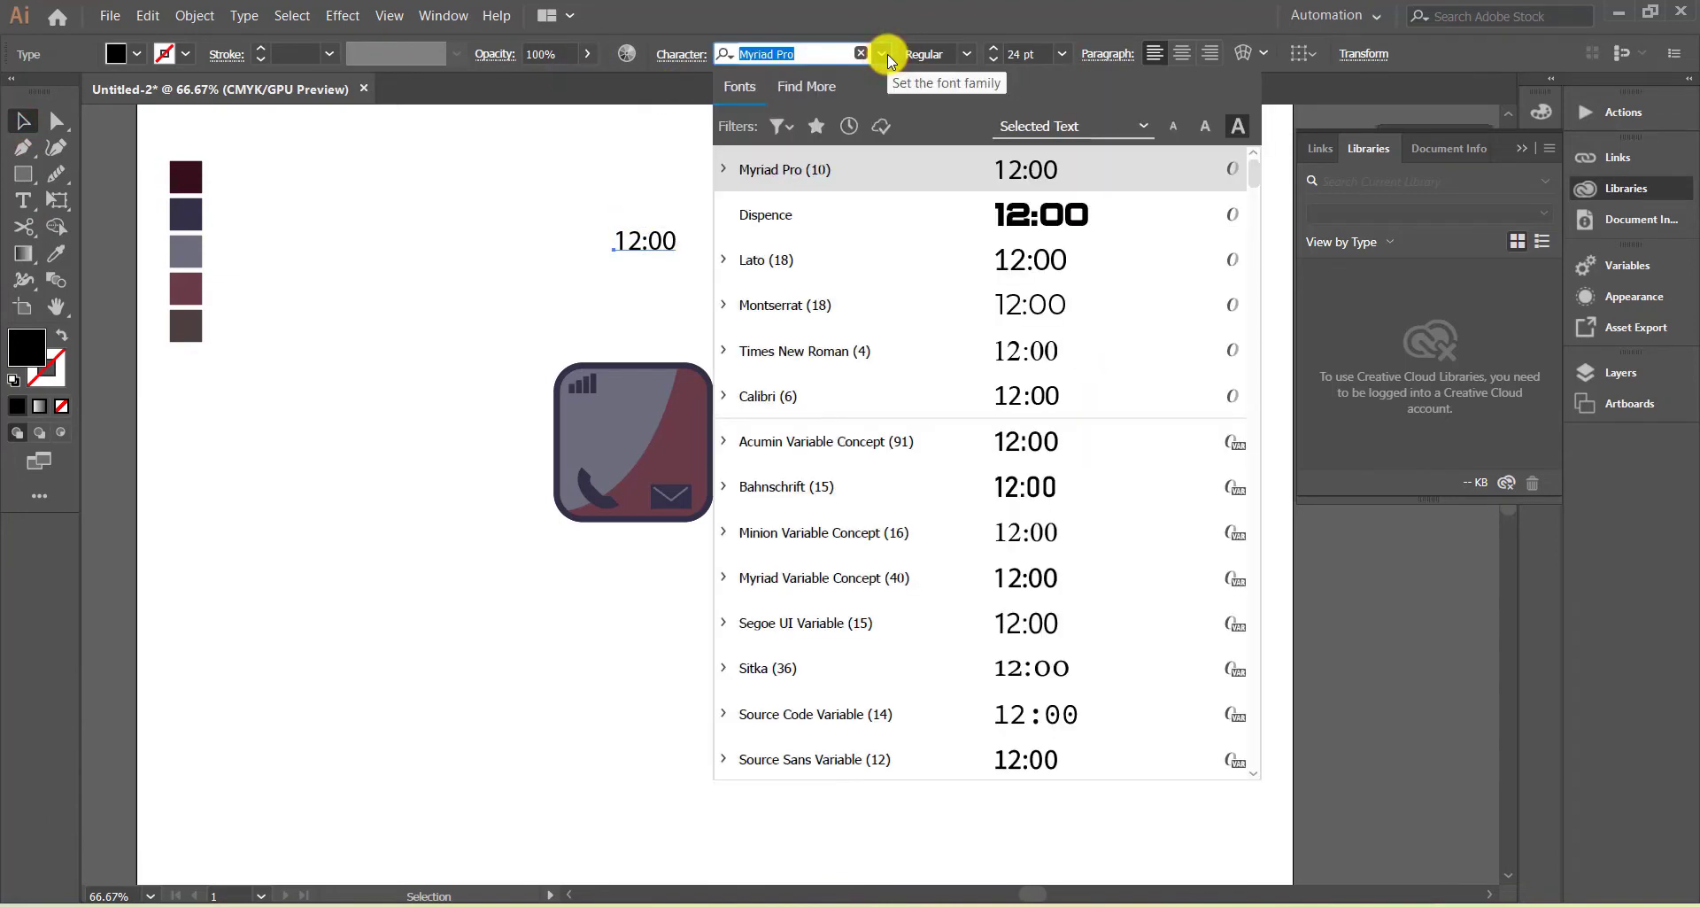
left_click(968, 203)
left_click(630, 228)
- Centre 12:00 on the watch face and colour it dark purple
left_click_drag(683, 229, 657, 426)
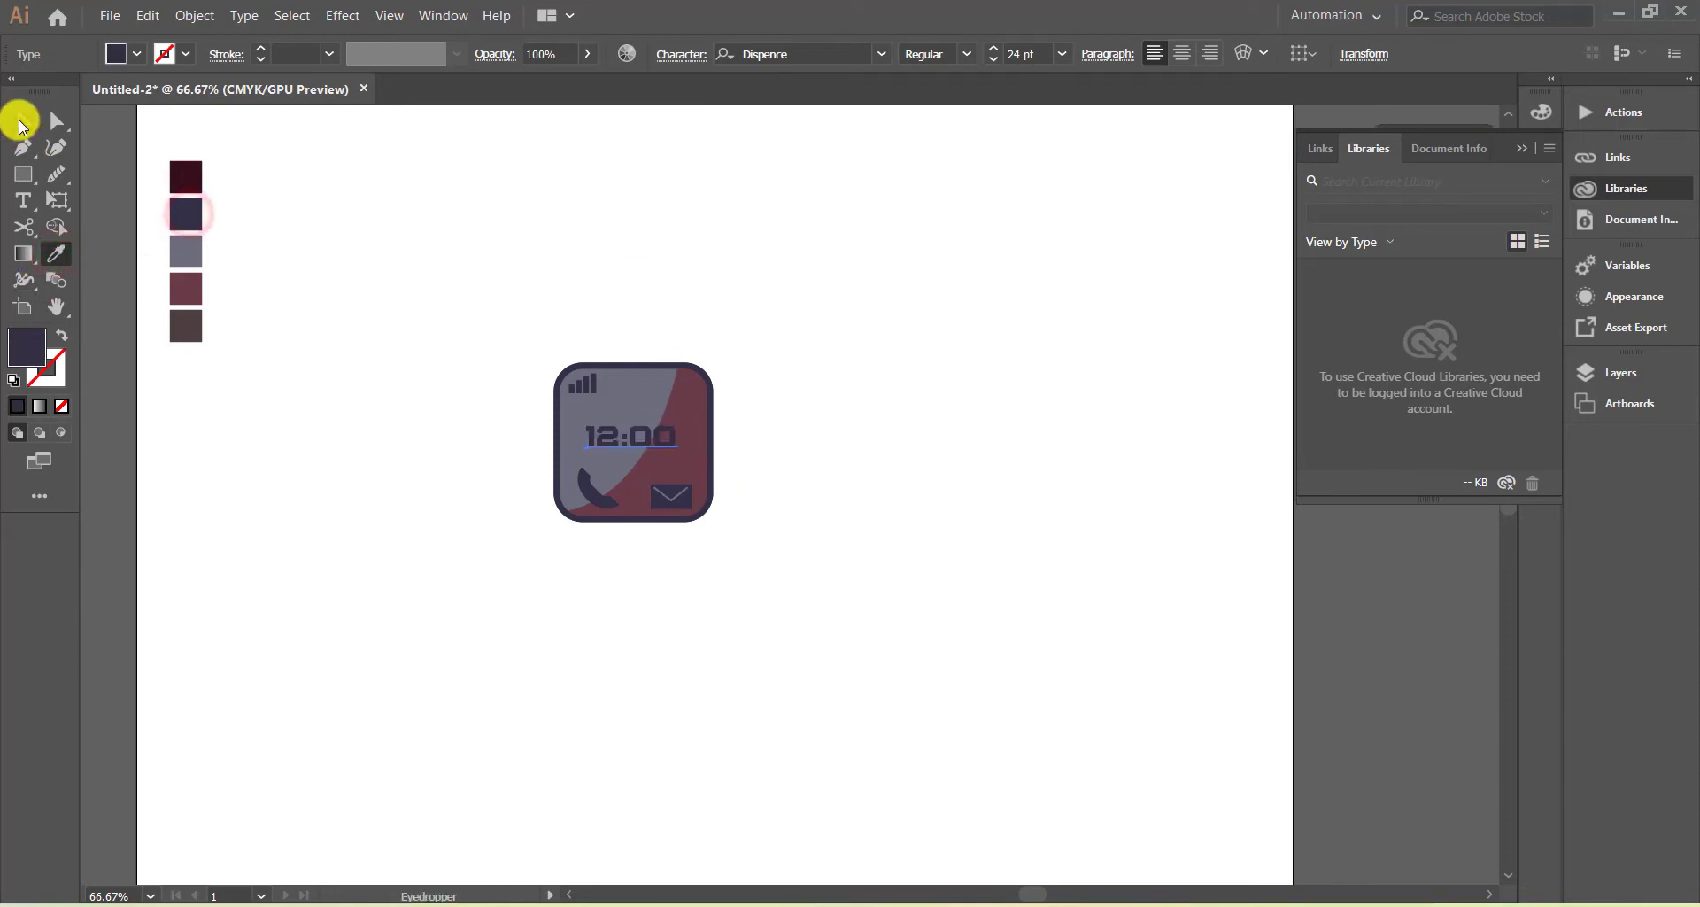
left_click(376, 350)
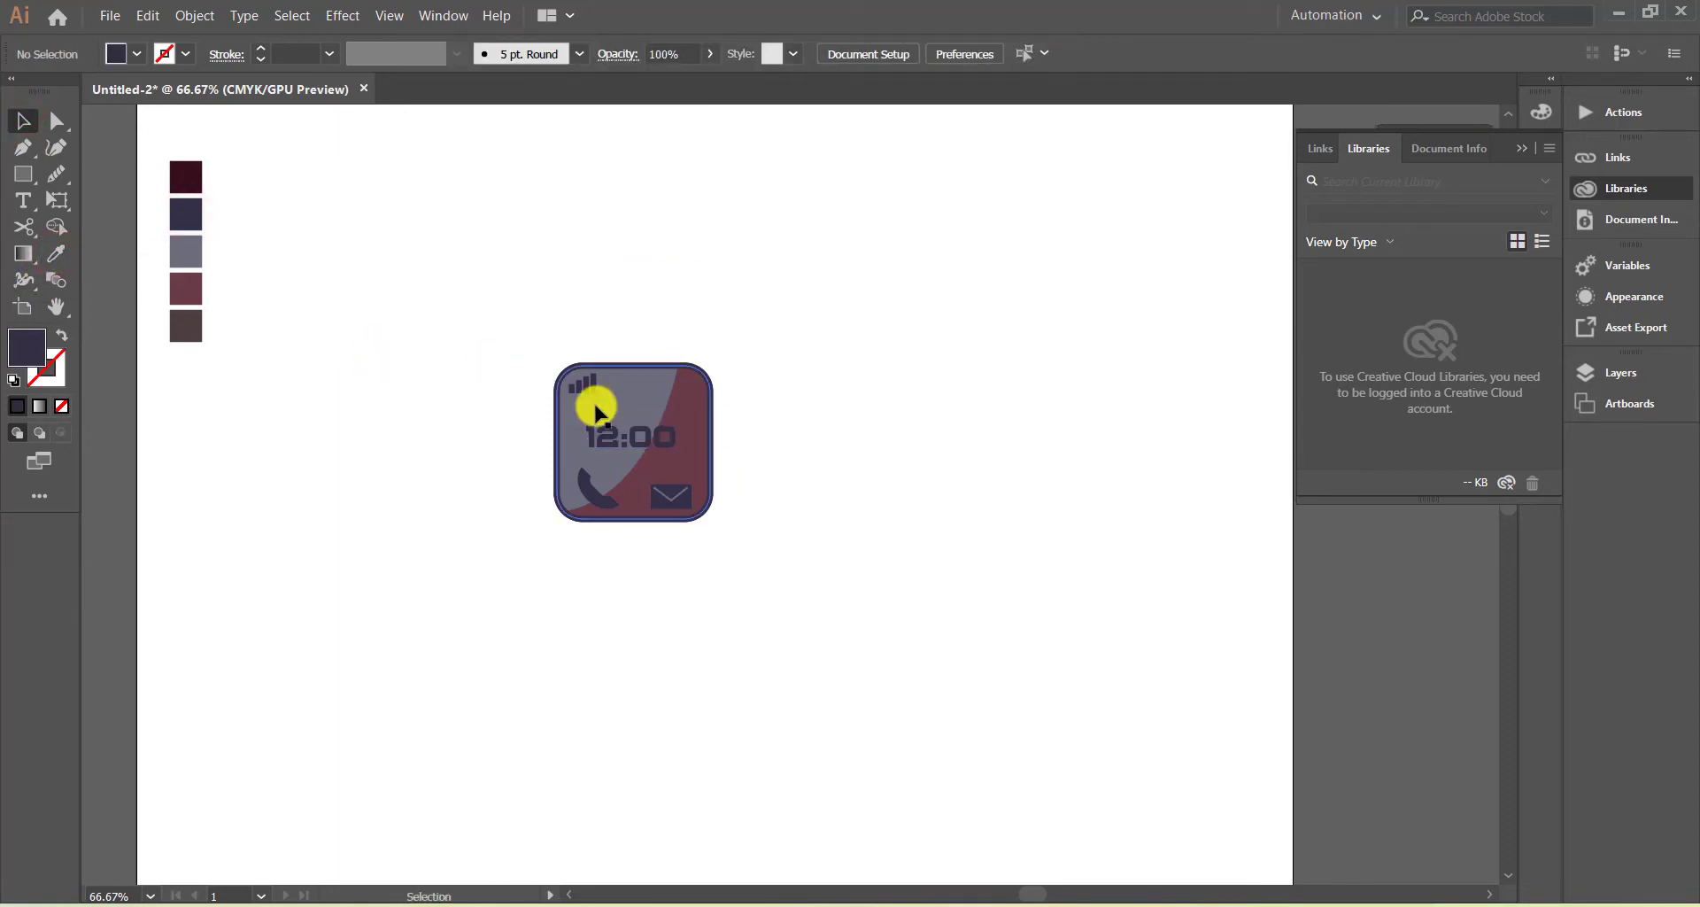
left_click(637, 447)
key("i")
left_click(186, 214)
left_click(23, 121)
left_click(365, 297)
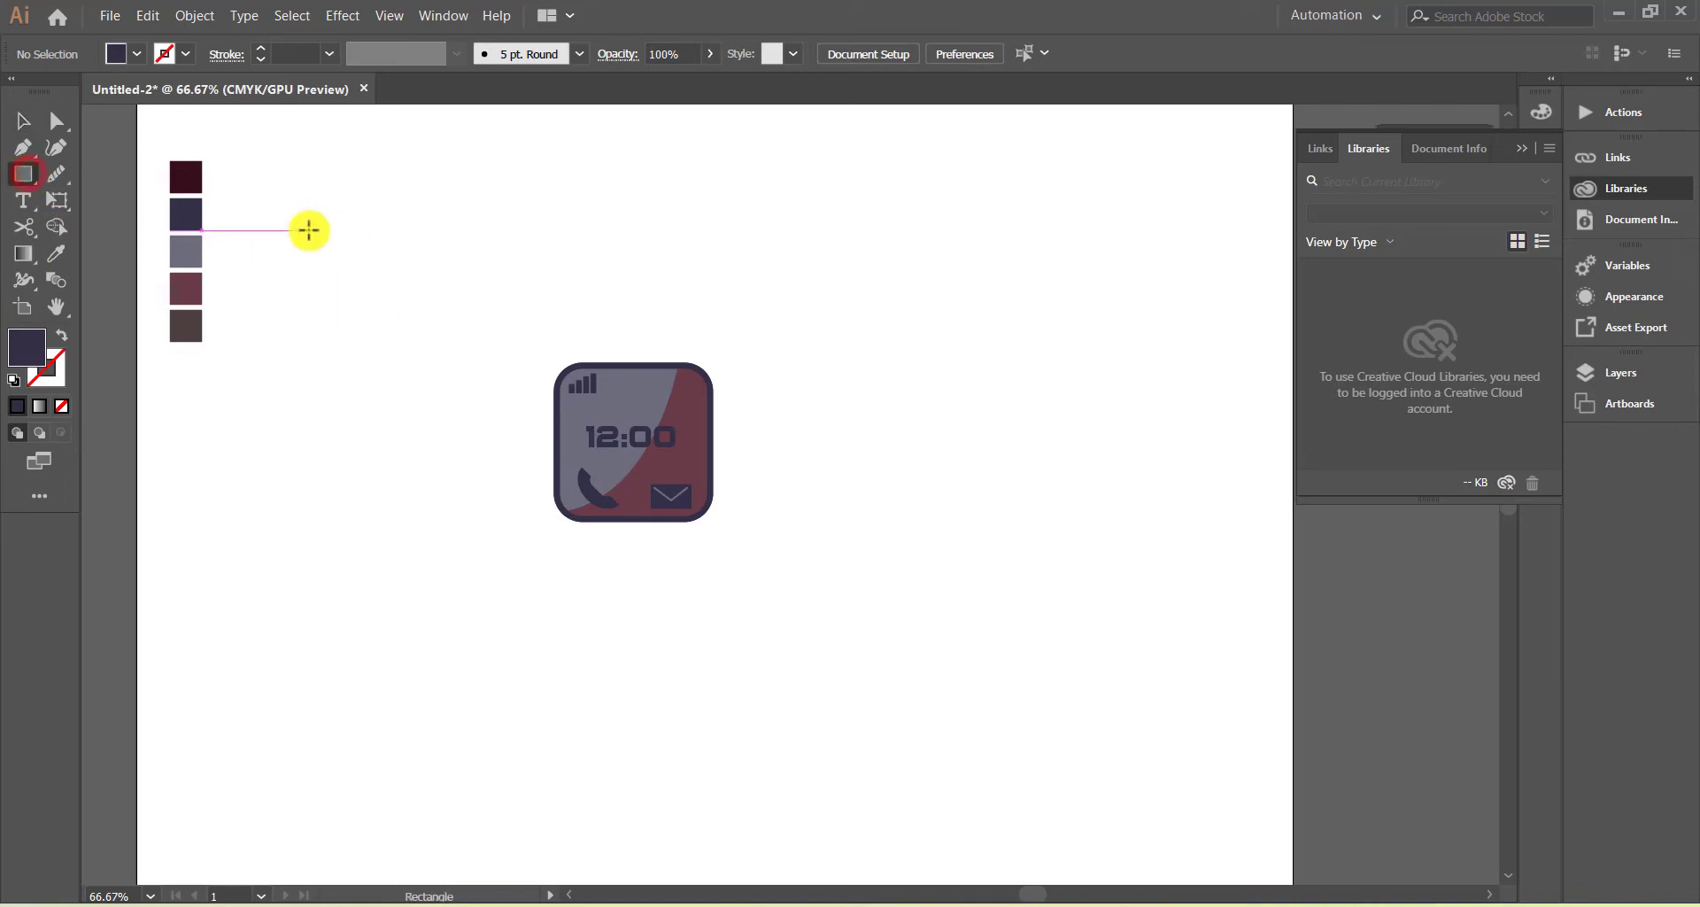
- Draw the battery's outer rectangle as an unfilled outline
left_click_drag(303, 230, 391, 268)
key("v")
left_click(61, 335)
left_click(260, 48)
left_click(260, 49)
left_click(260, 176)
- Add solid dark level bars inside the battery
key("m")
left_click(23, 121)
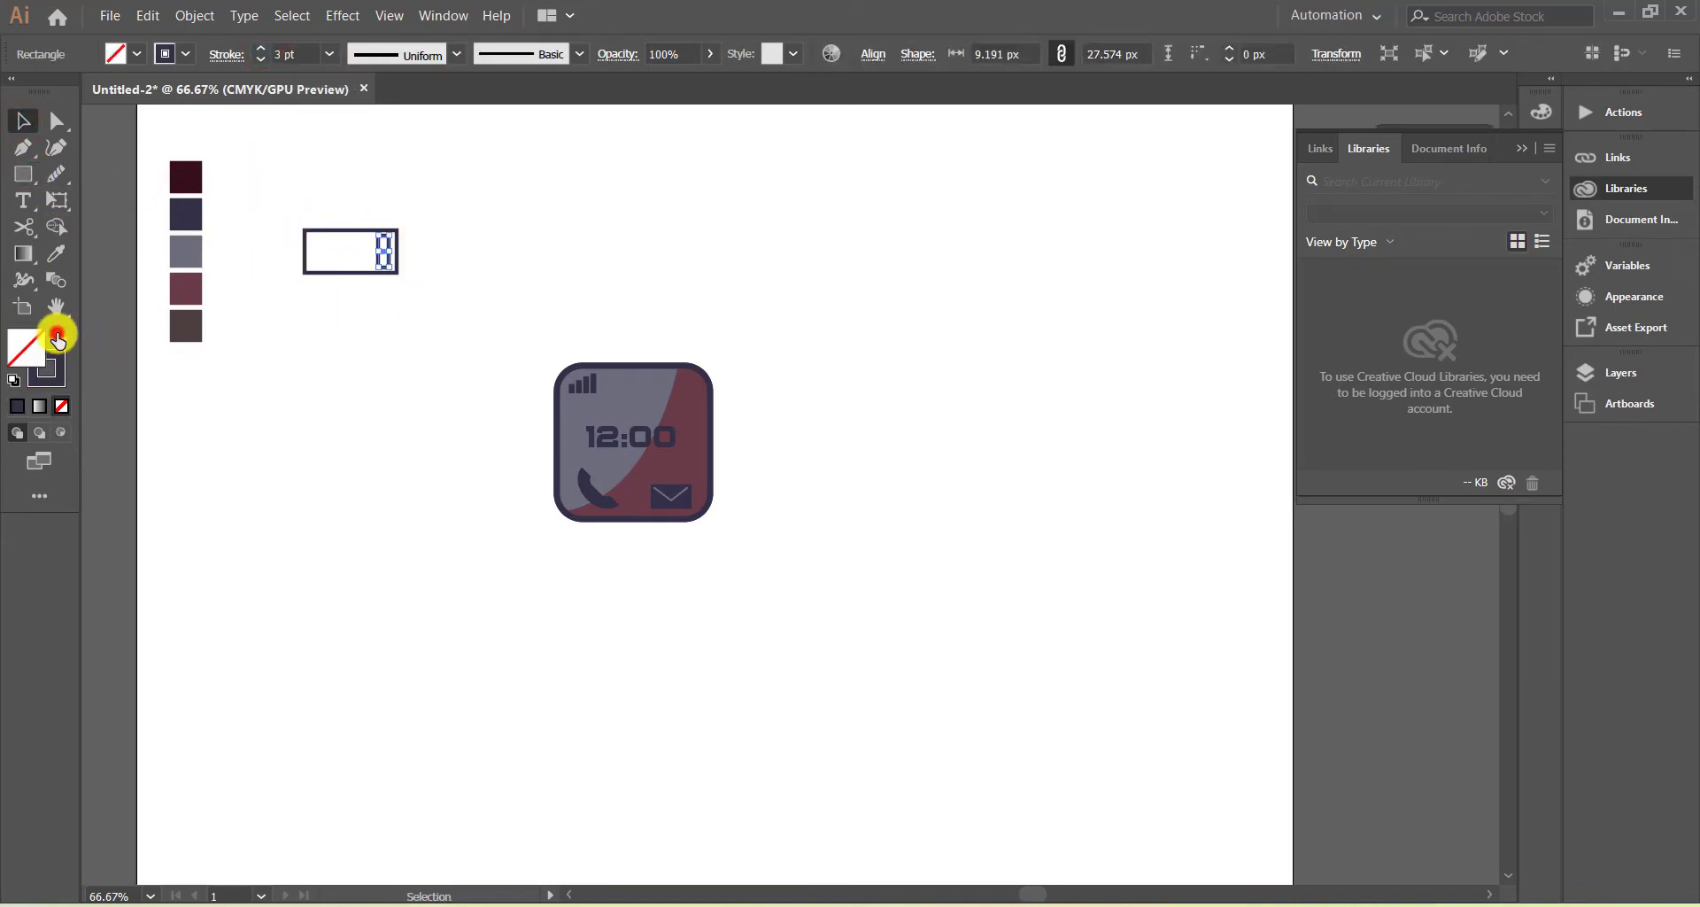
left_click(58, 336)
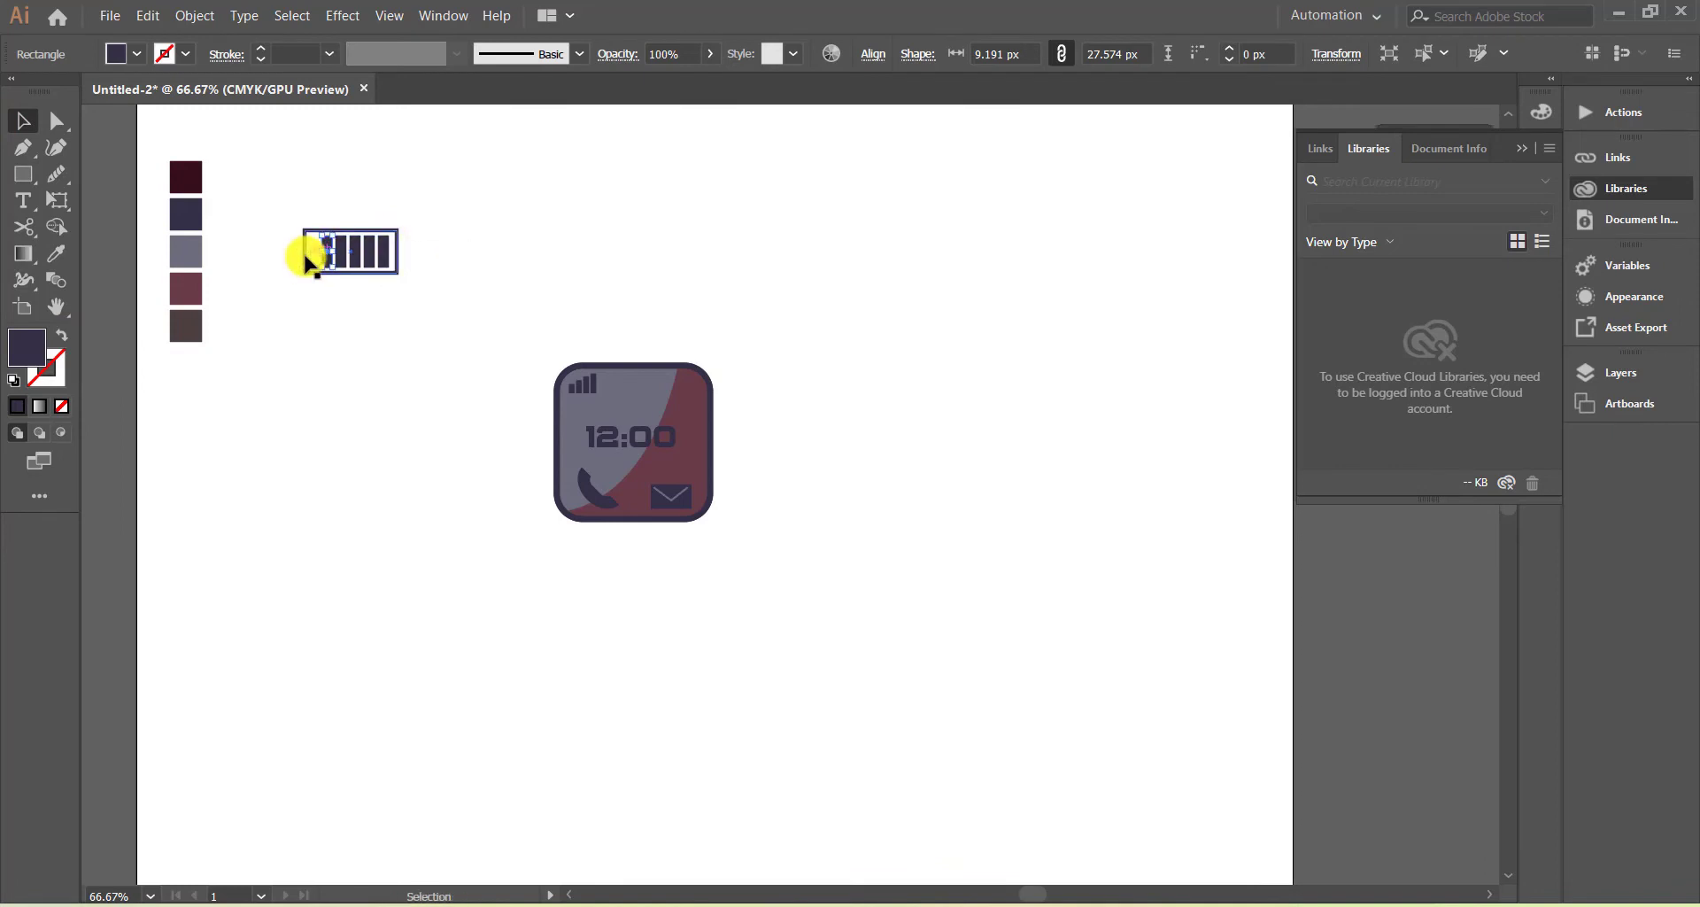
left_click(309, 295)
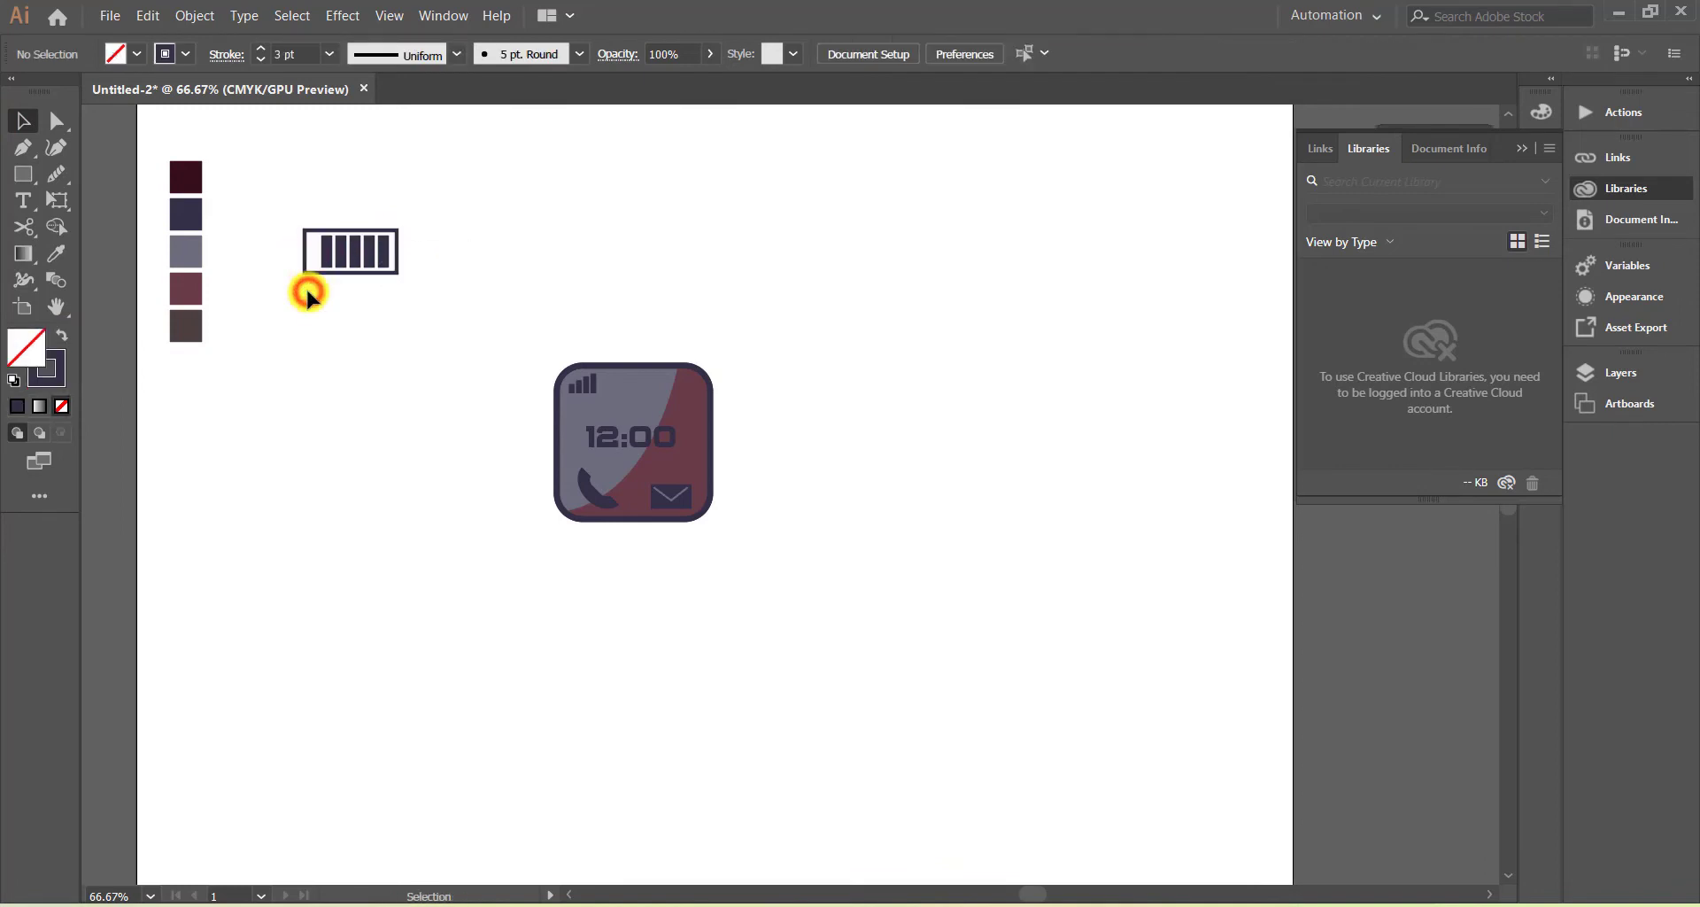
- Draw a dark-filled terminal nub at the battery's end
left_click(23, 121)
left_click_drag(288, 212, 407, 283)
left_click(60, 335)
left_click(56, 227)
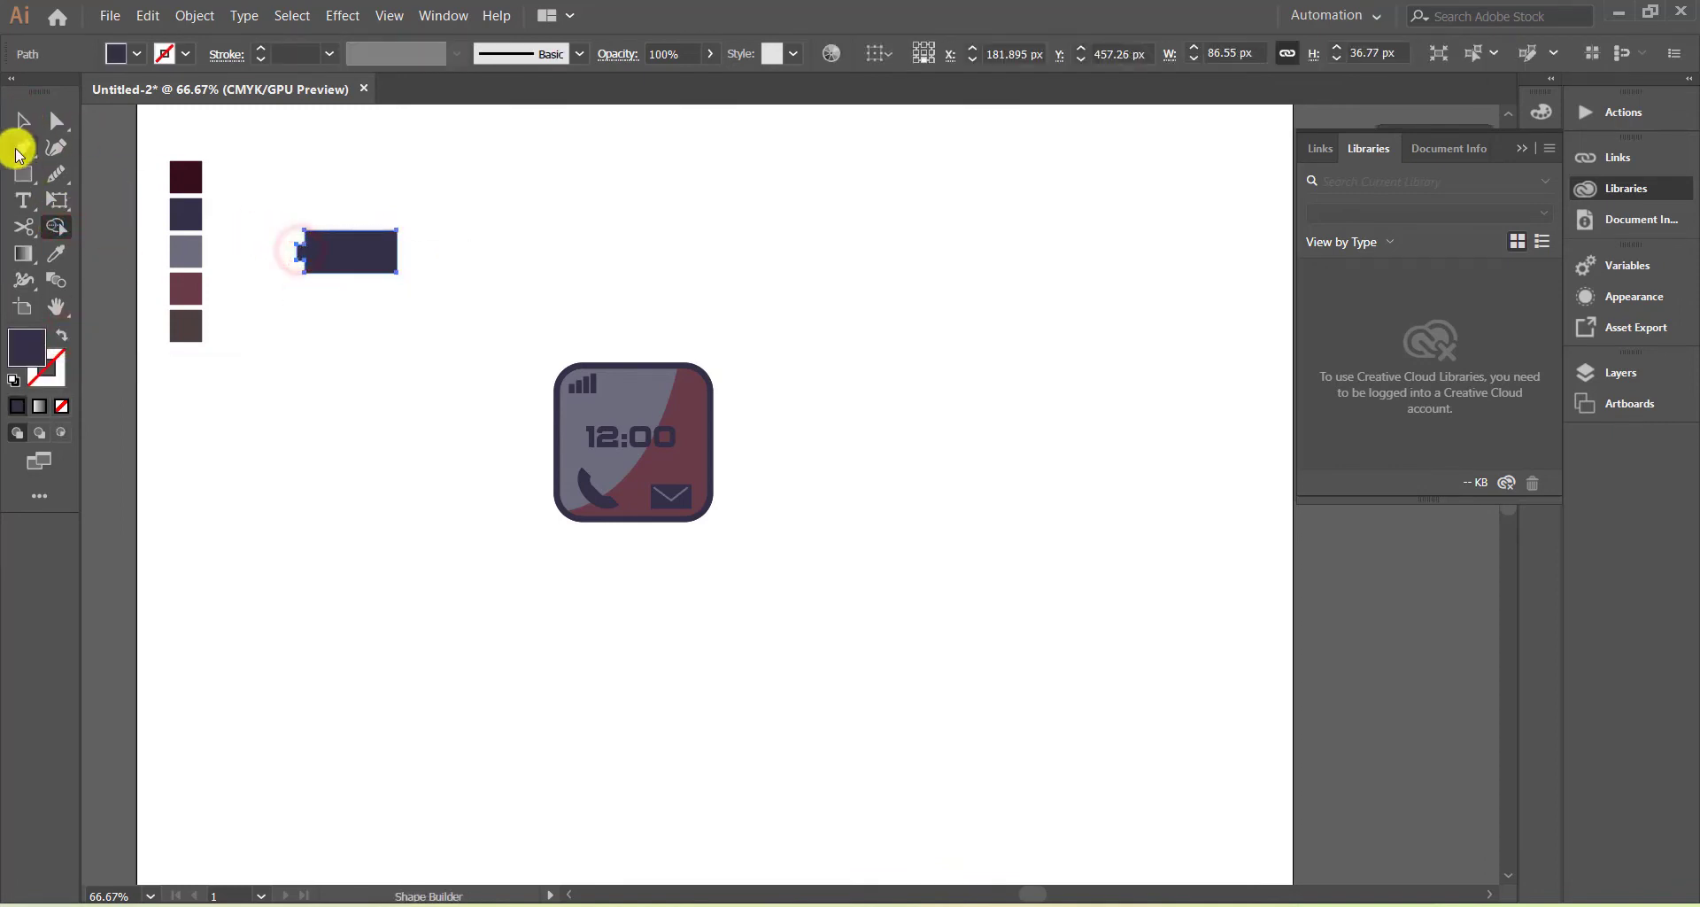
left_click(23, 120)
left_click(59, 335)
left_click(285, 196)
- Group the battery parts and move them into the face's top-right corner
left_click_drag(319, 255, 396, 267)
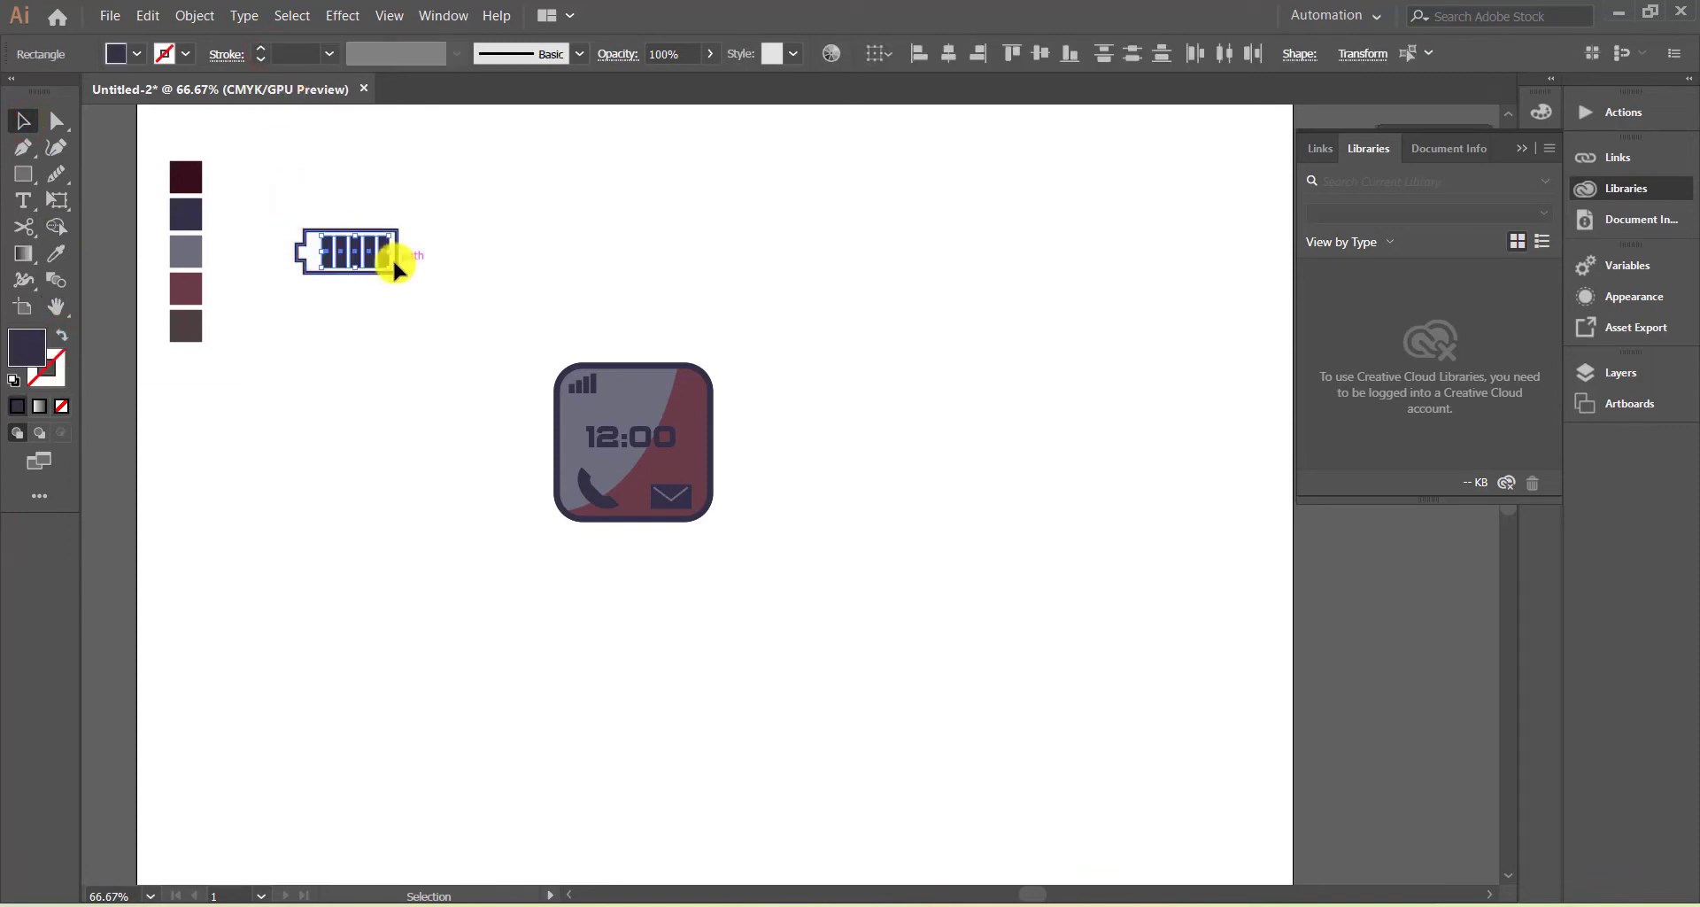
left_click(394, 270)
mouse_move(234, 206)
left_mouse_down()
mouse_move(377, 266)
mouse_move(346, 258)
left_mouse_up()
left_click_drag(621, 382, 687, 380)
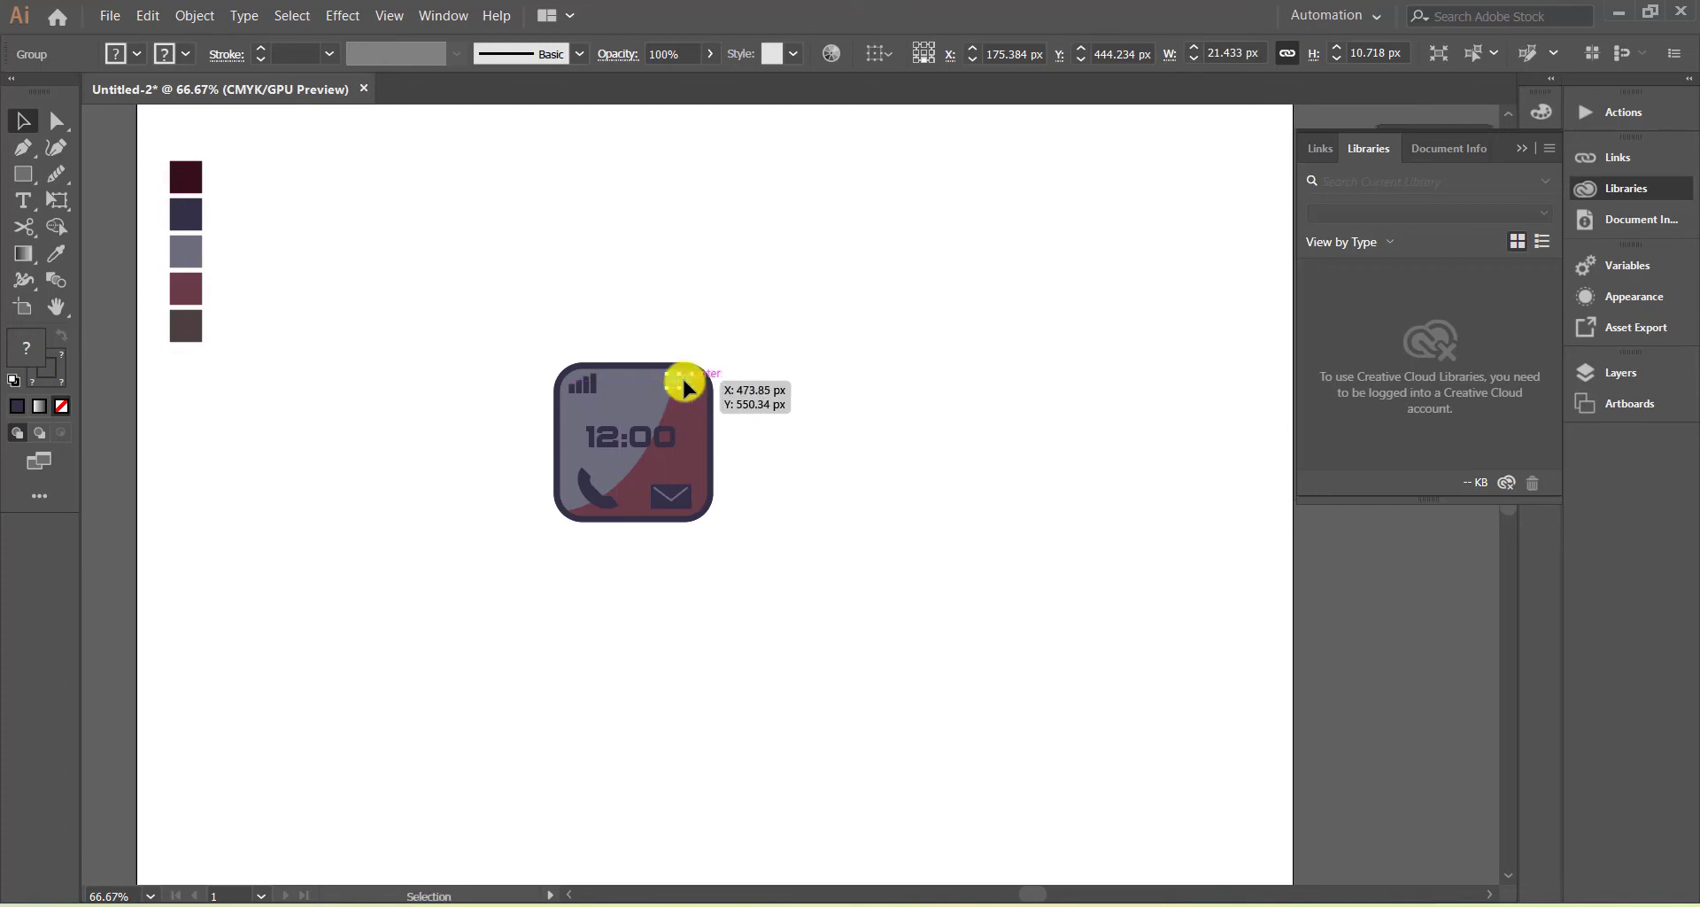
left_click(520, 342)
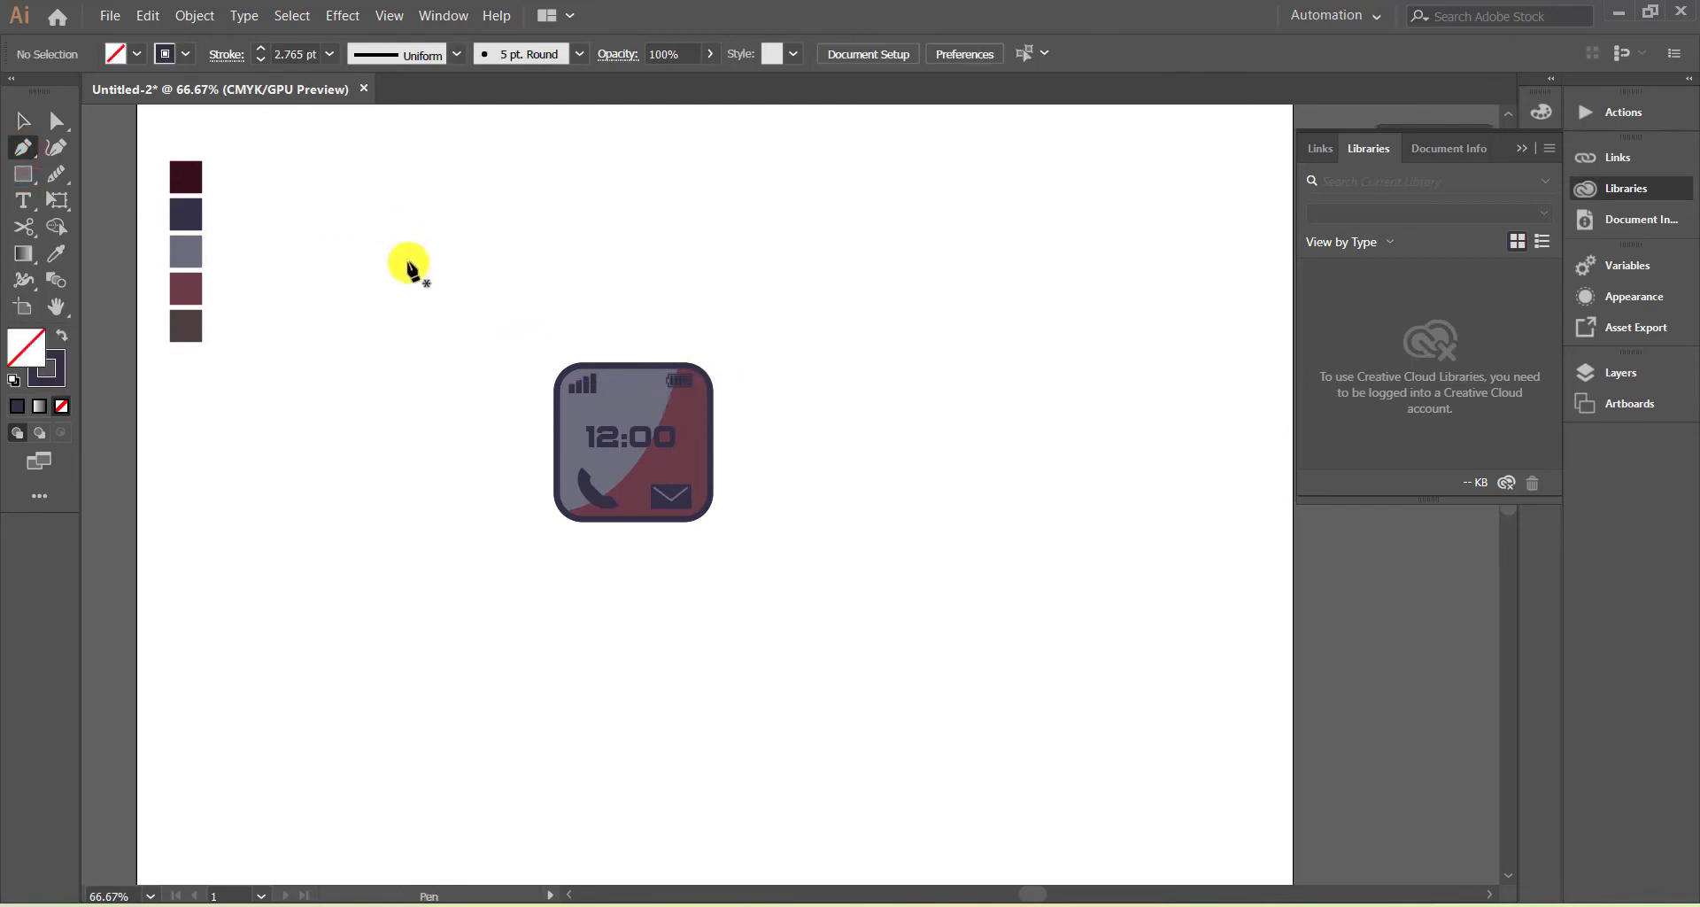
- Draw the Bluetooth zigzag symbol with the Pen tool
left_click_drag(412, 256, 433, 253)
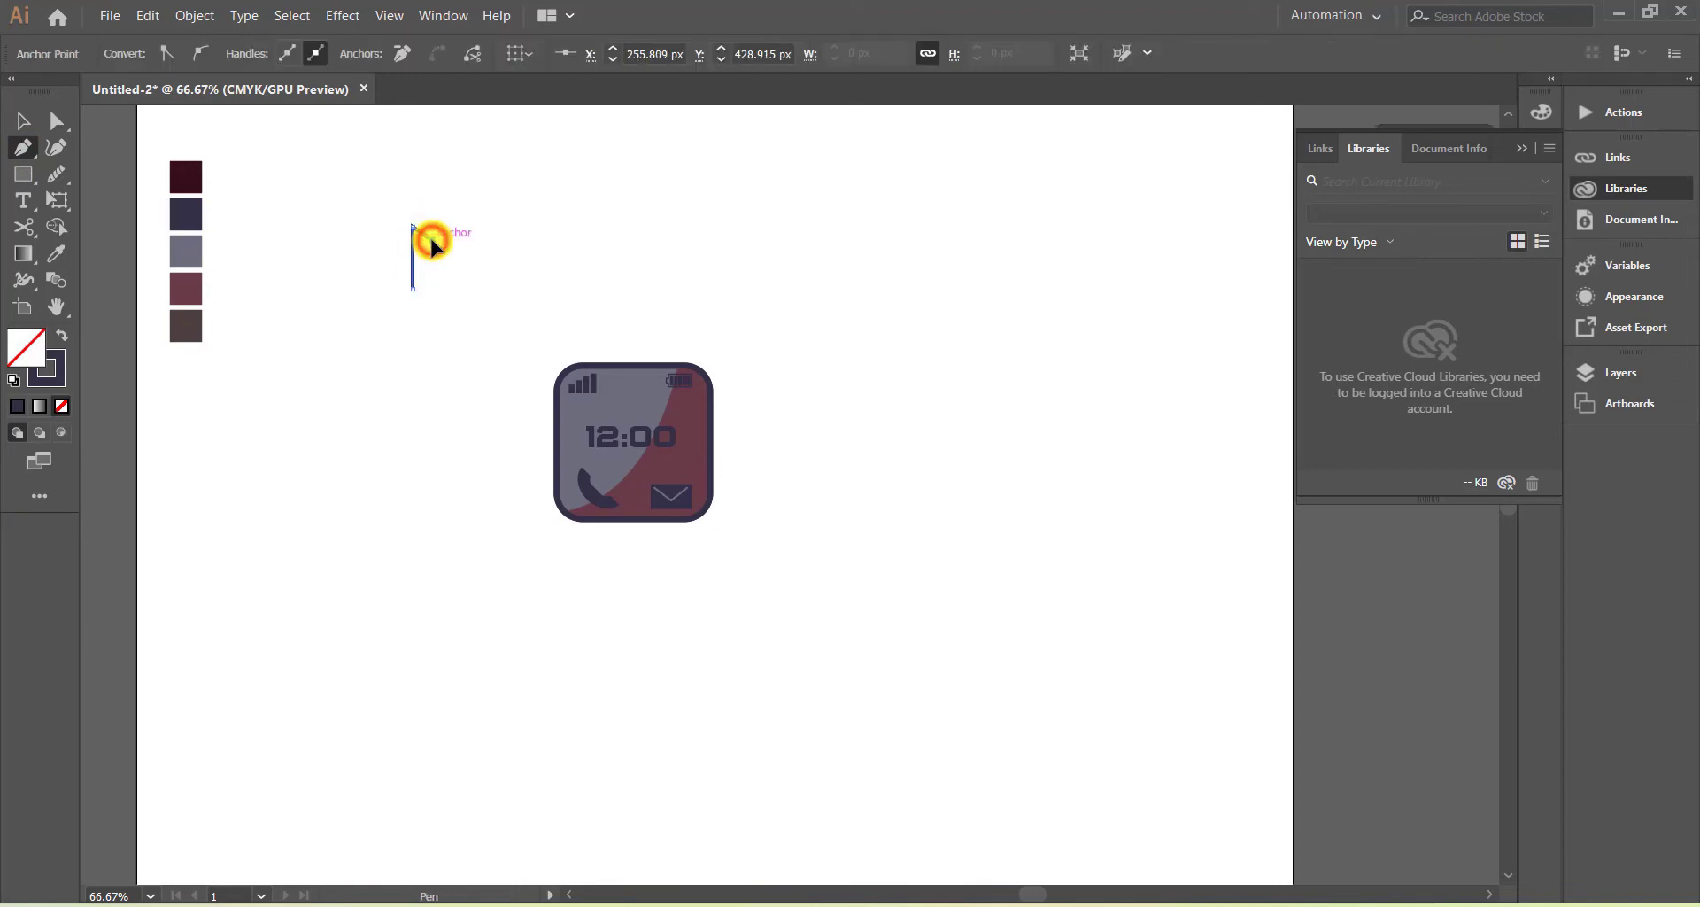
left_click(388, 286)
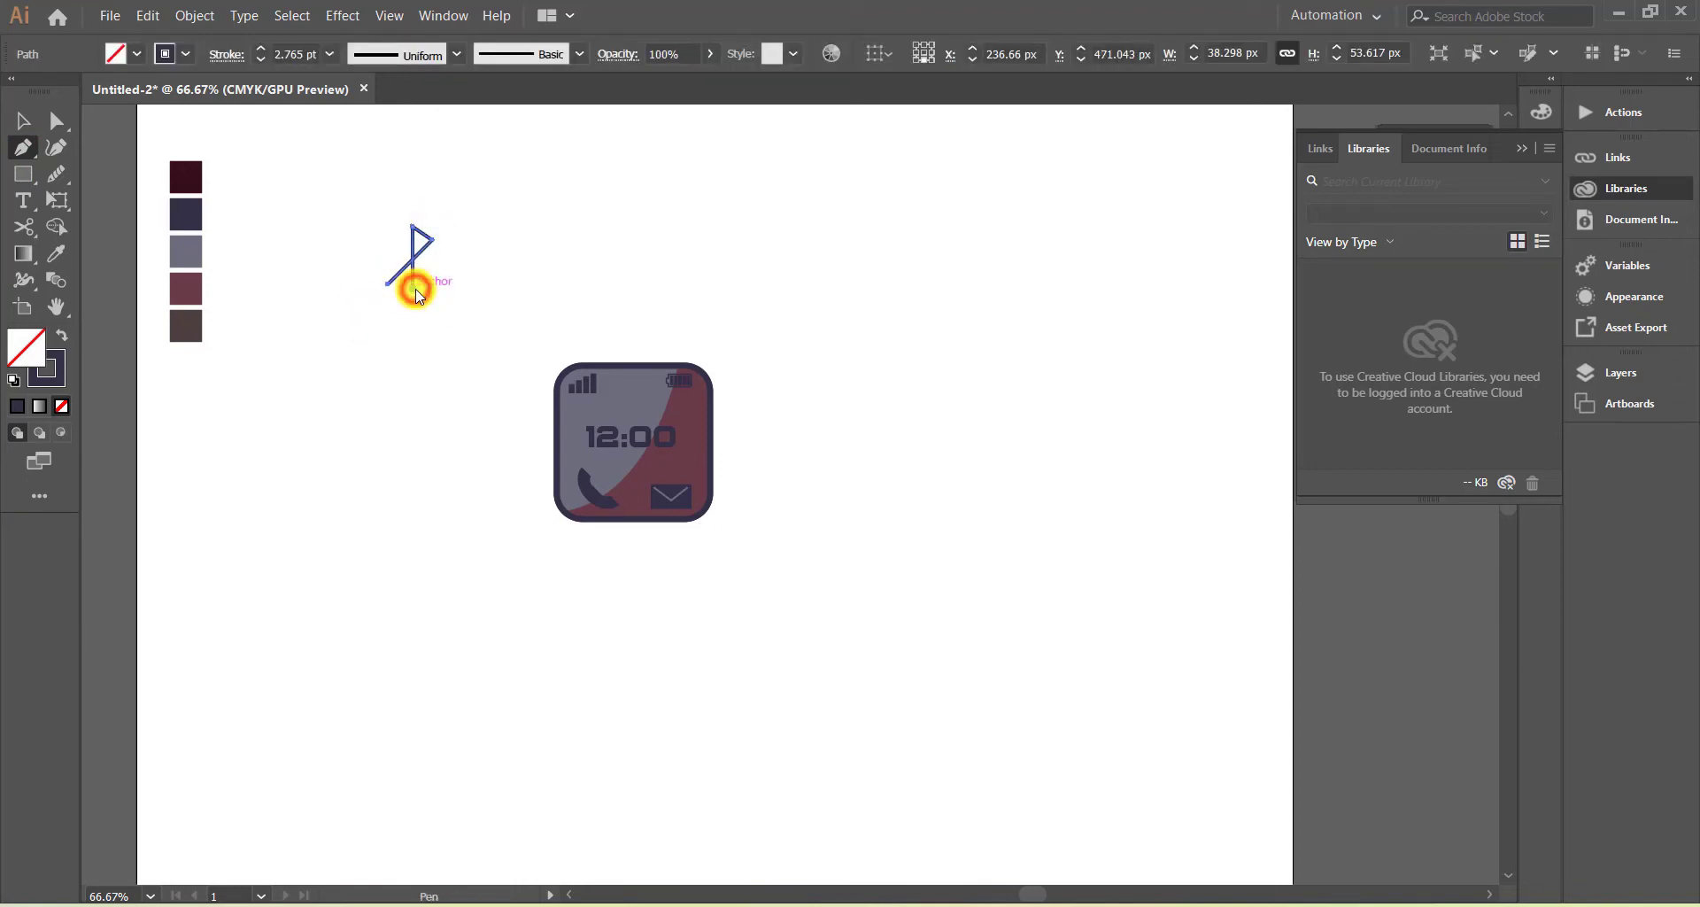
key("p")
left_click_drag(415, 286, 440, 280)
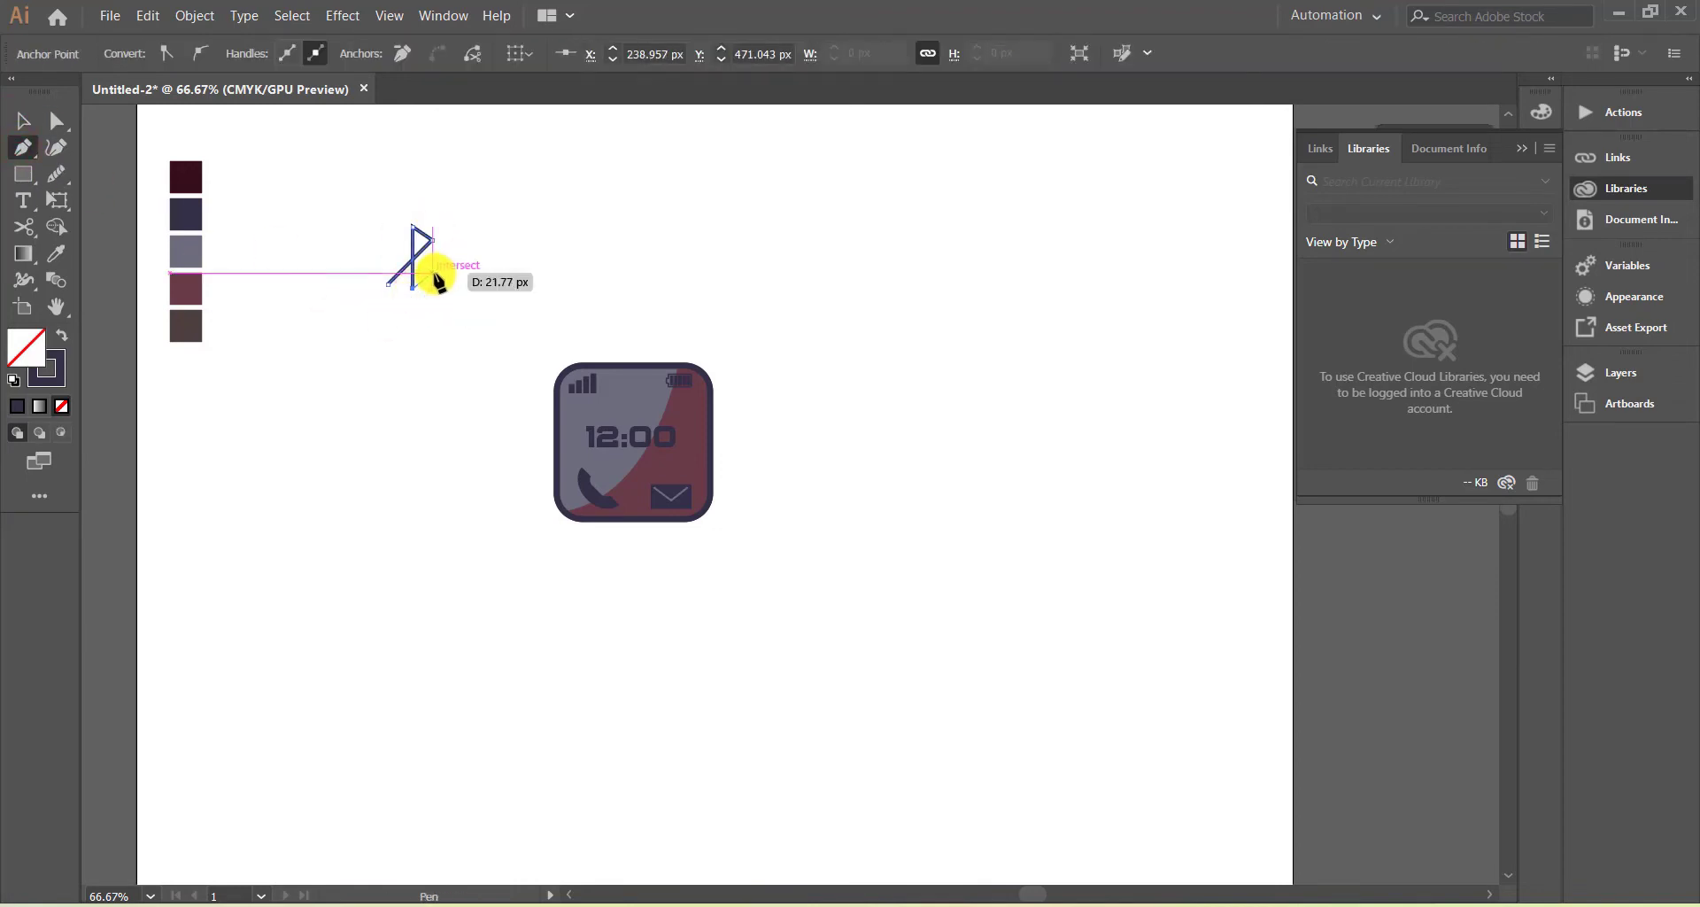
left_click(388, 233)
key("v")
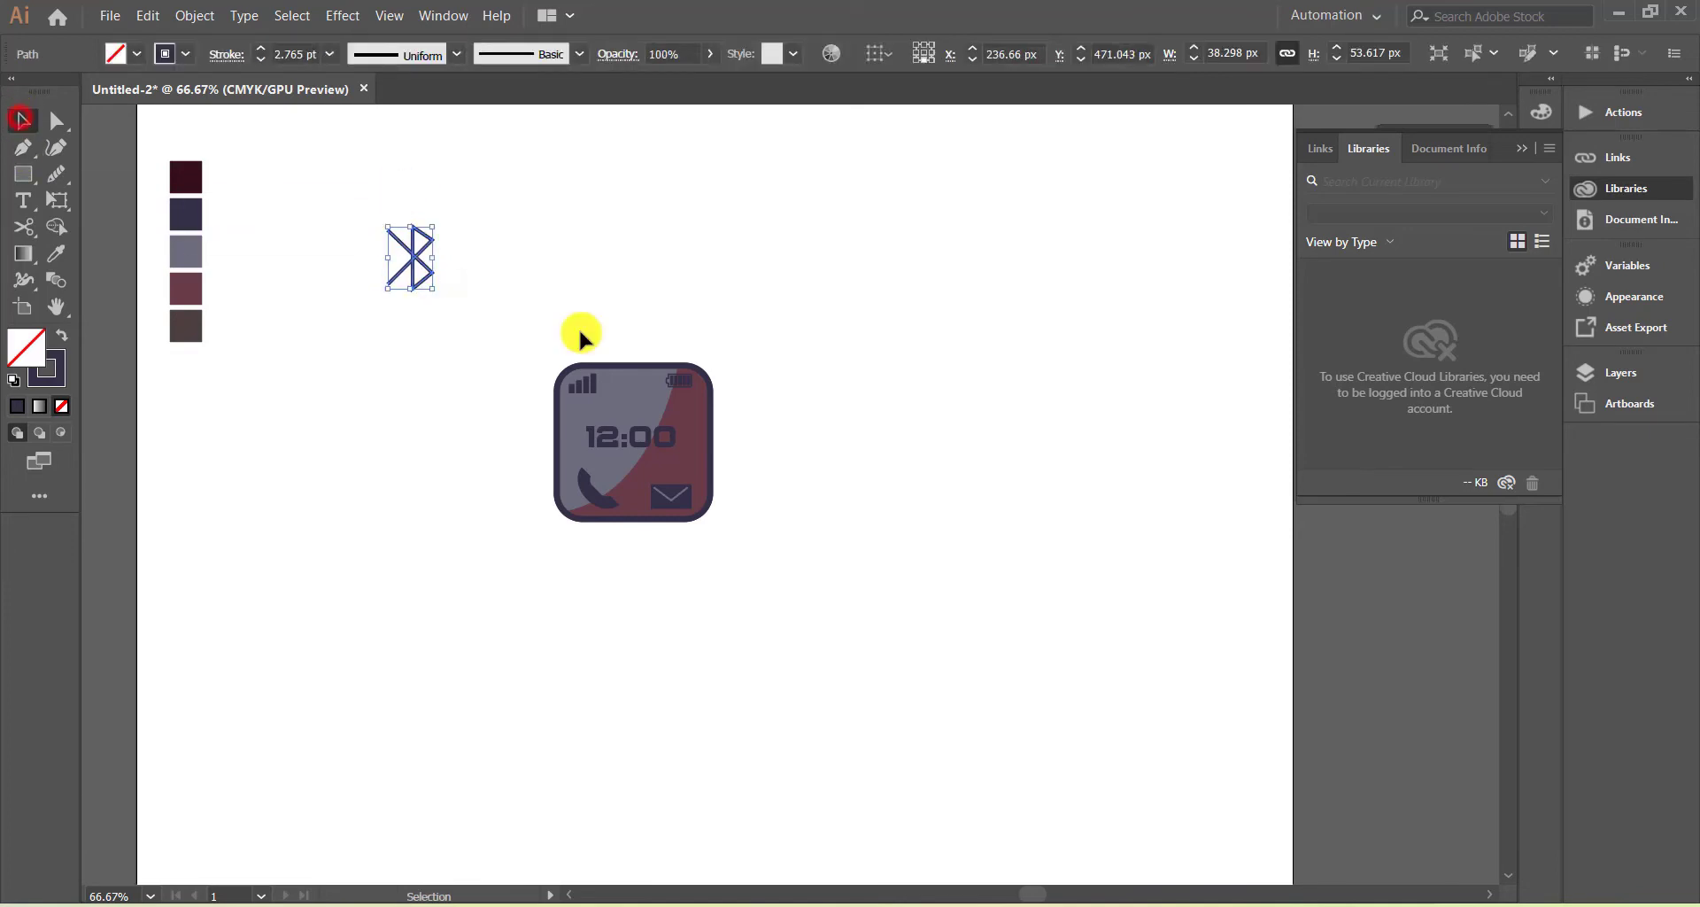
- Shrink the Bluetooth symbol beside the signal bars and align it vertically with the signal and battery icons
mouse_move(435, 287)
left_mouse_down()
mouse_move(410, 258)
mouse_move(617, 388)
left_mouse_up()
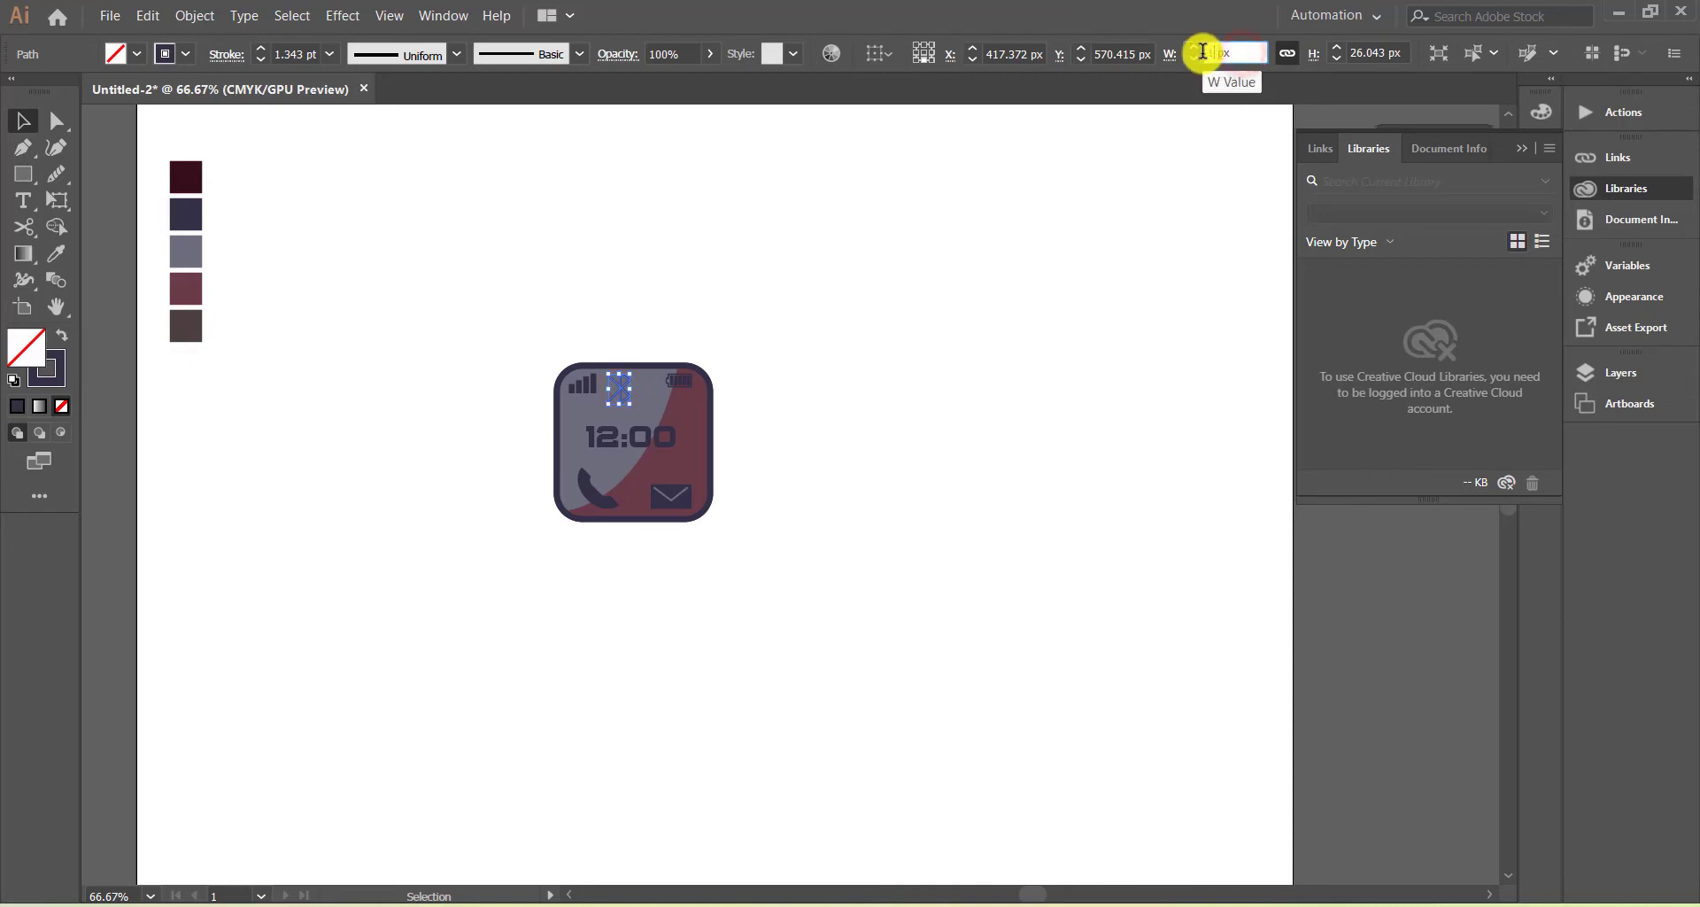
left_click(584, 388, "shift")
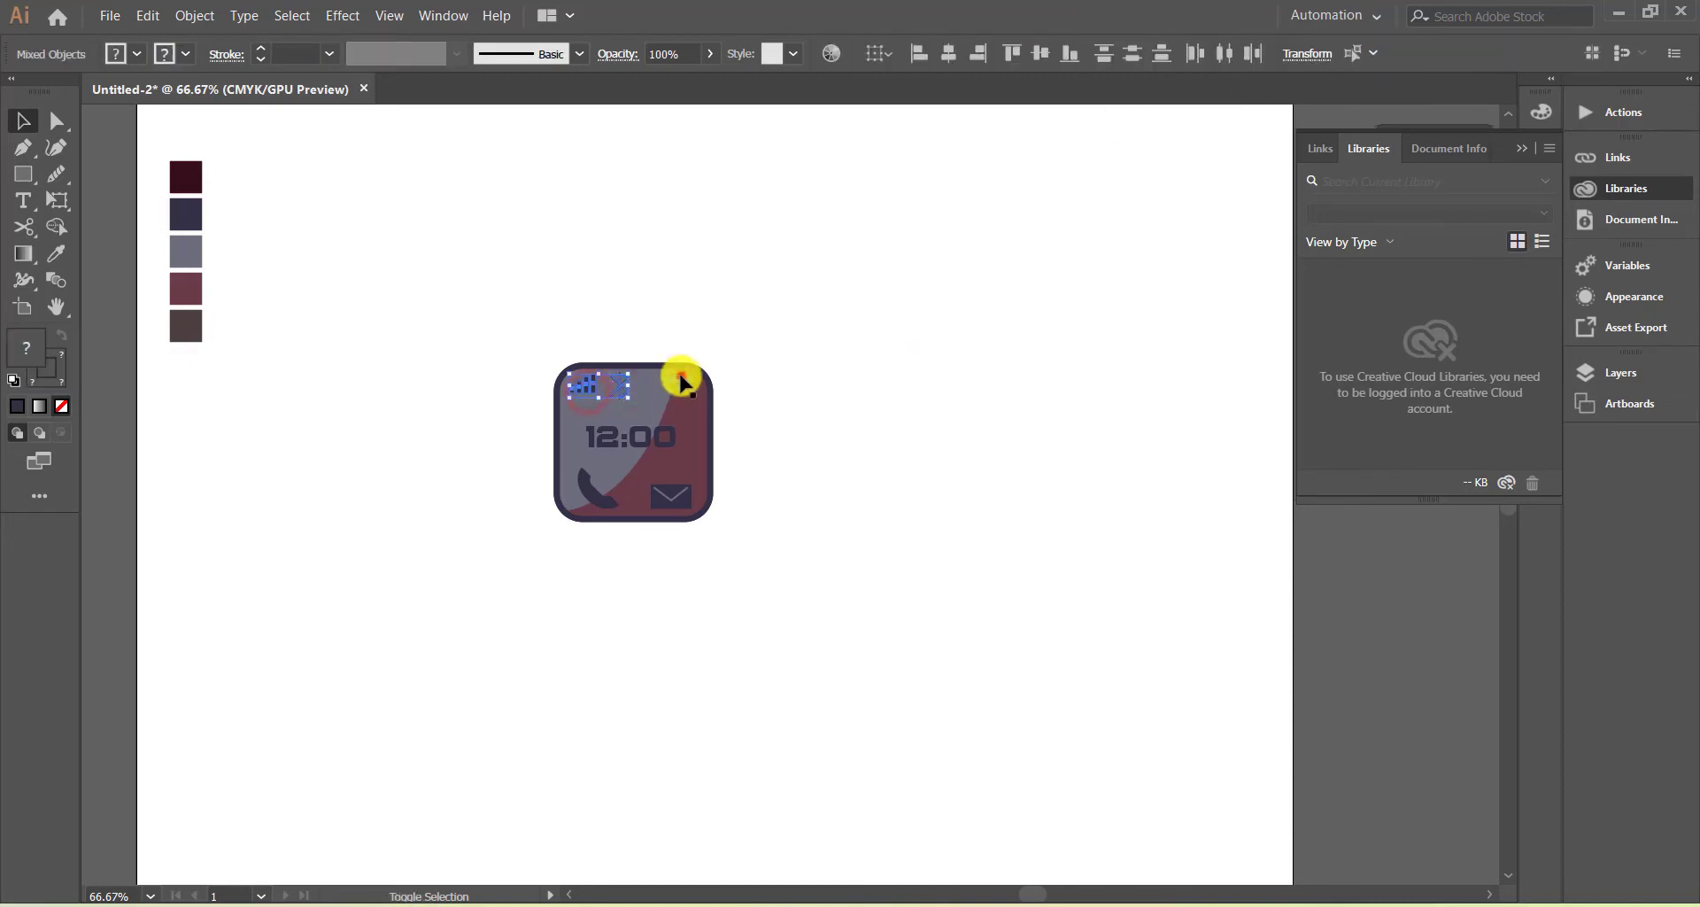
left_click(1044, 56)
left_click(882, 465)
left_click(619, 384)
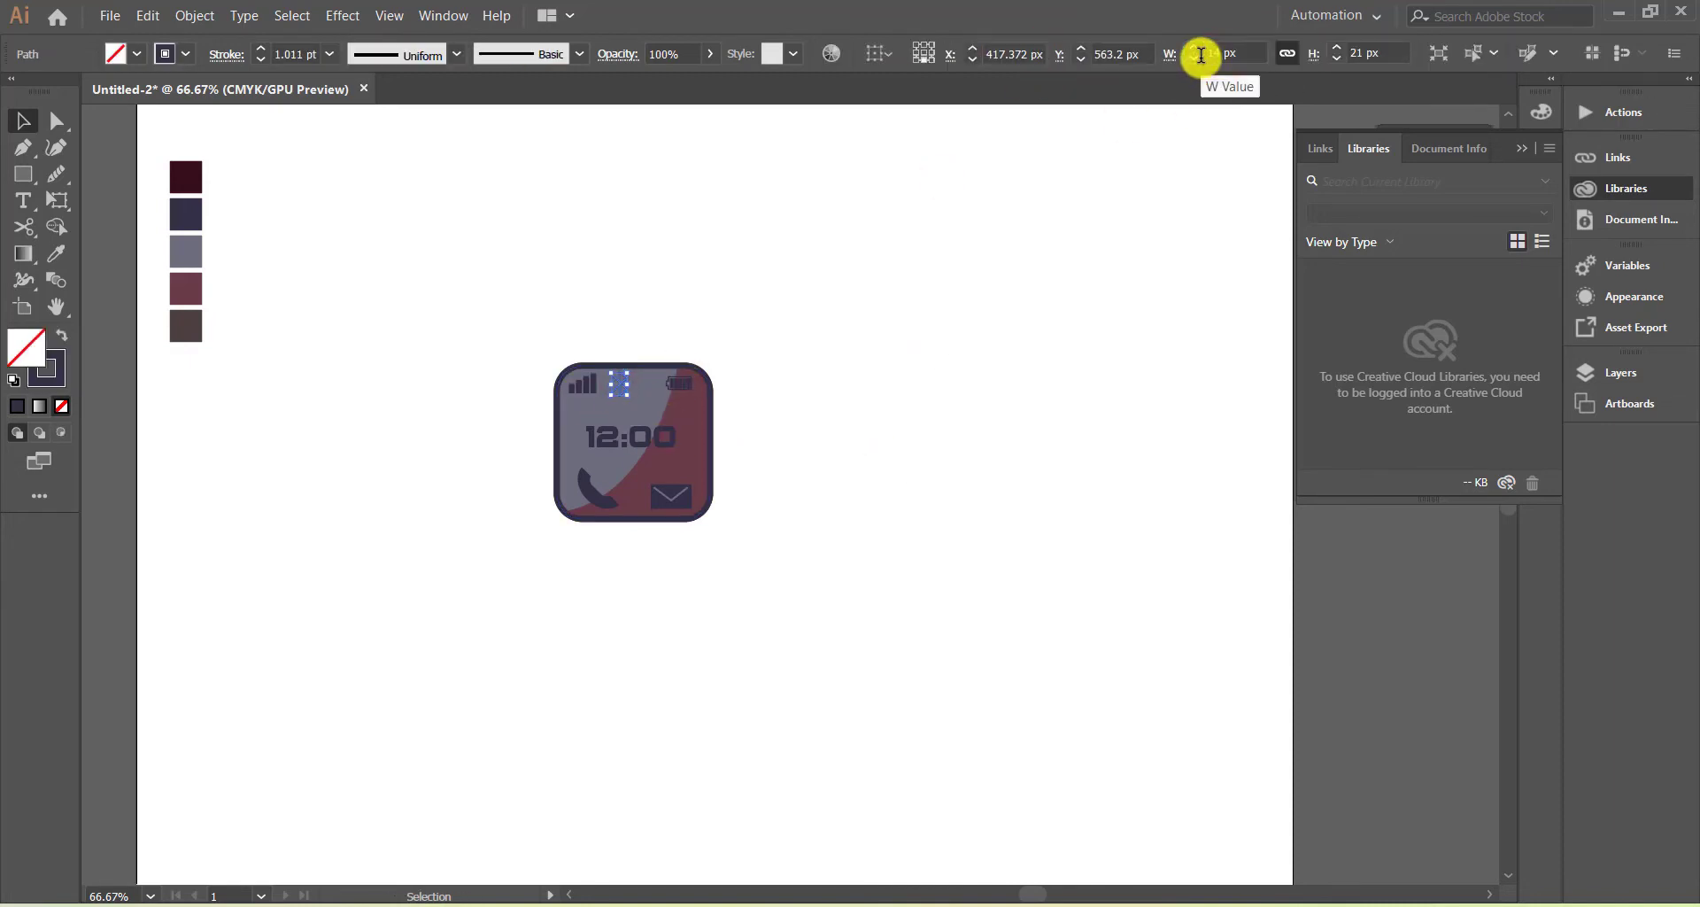
left_click(680, 396, "shift")
left_click(995, 53)
left_click(840, 307)
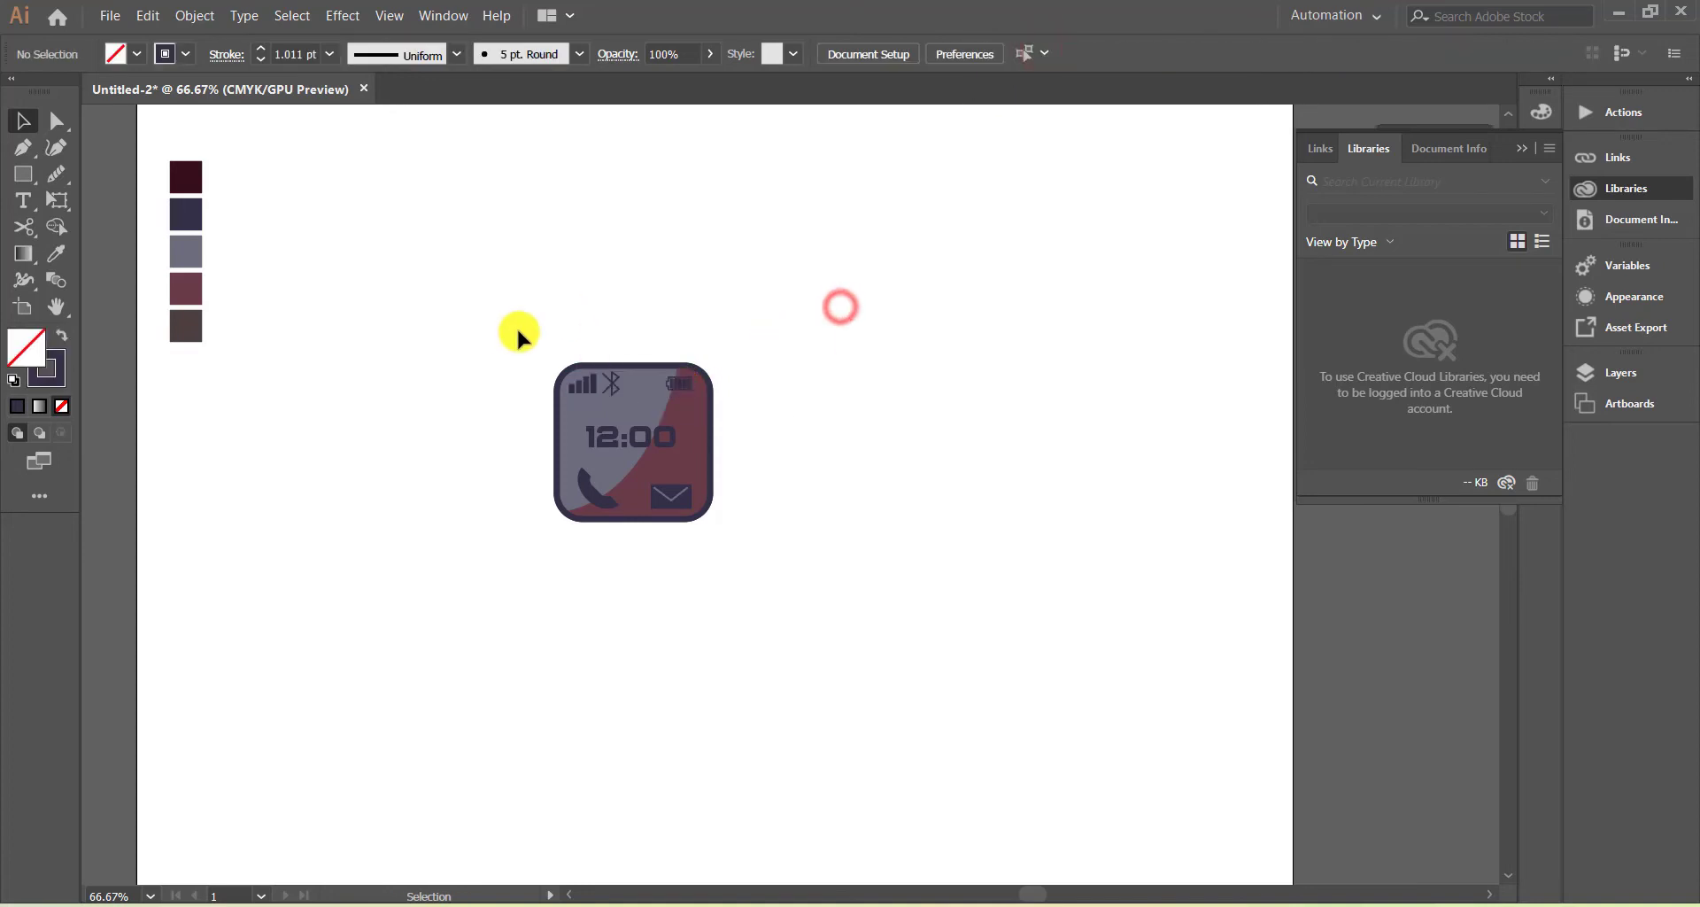
- Select the whole watch icon group and scale it down slightly
left_click(580, 396)
left_click(692, 381, "shift")
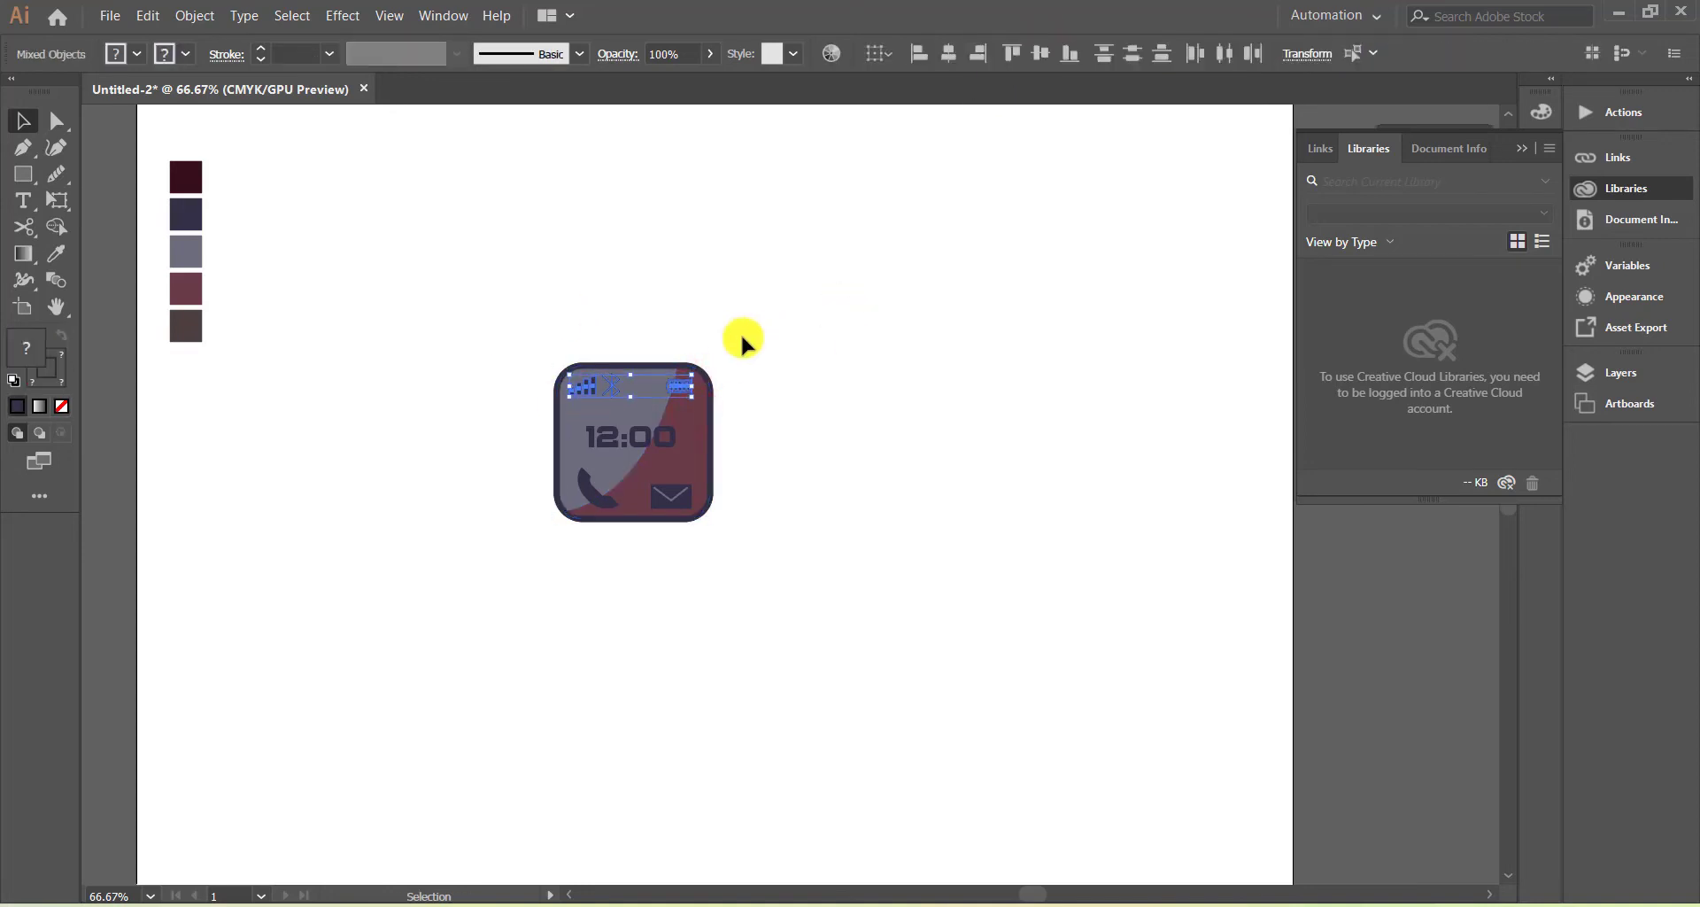
left_click_drag(474, 349, 789, 561)
right_click(676, 460)
left_click(830, 469)
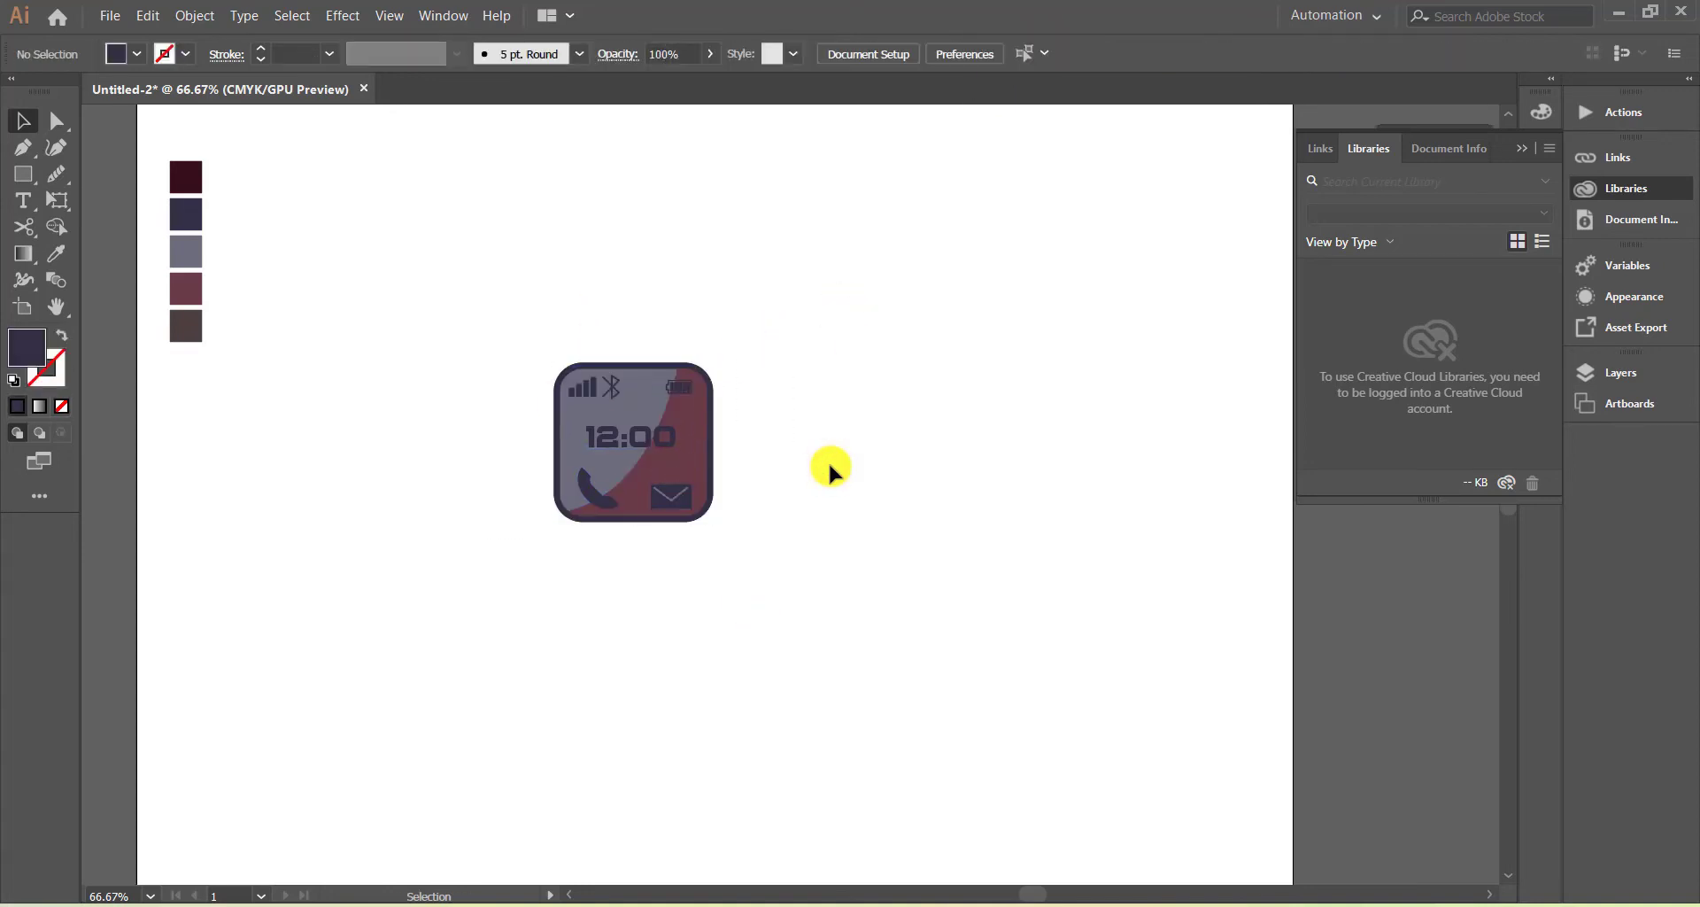
left_click(638, 444)
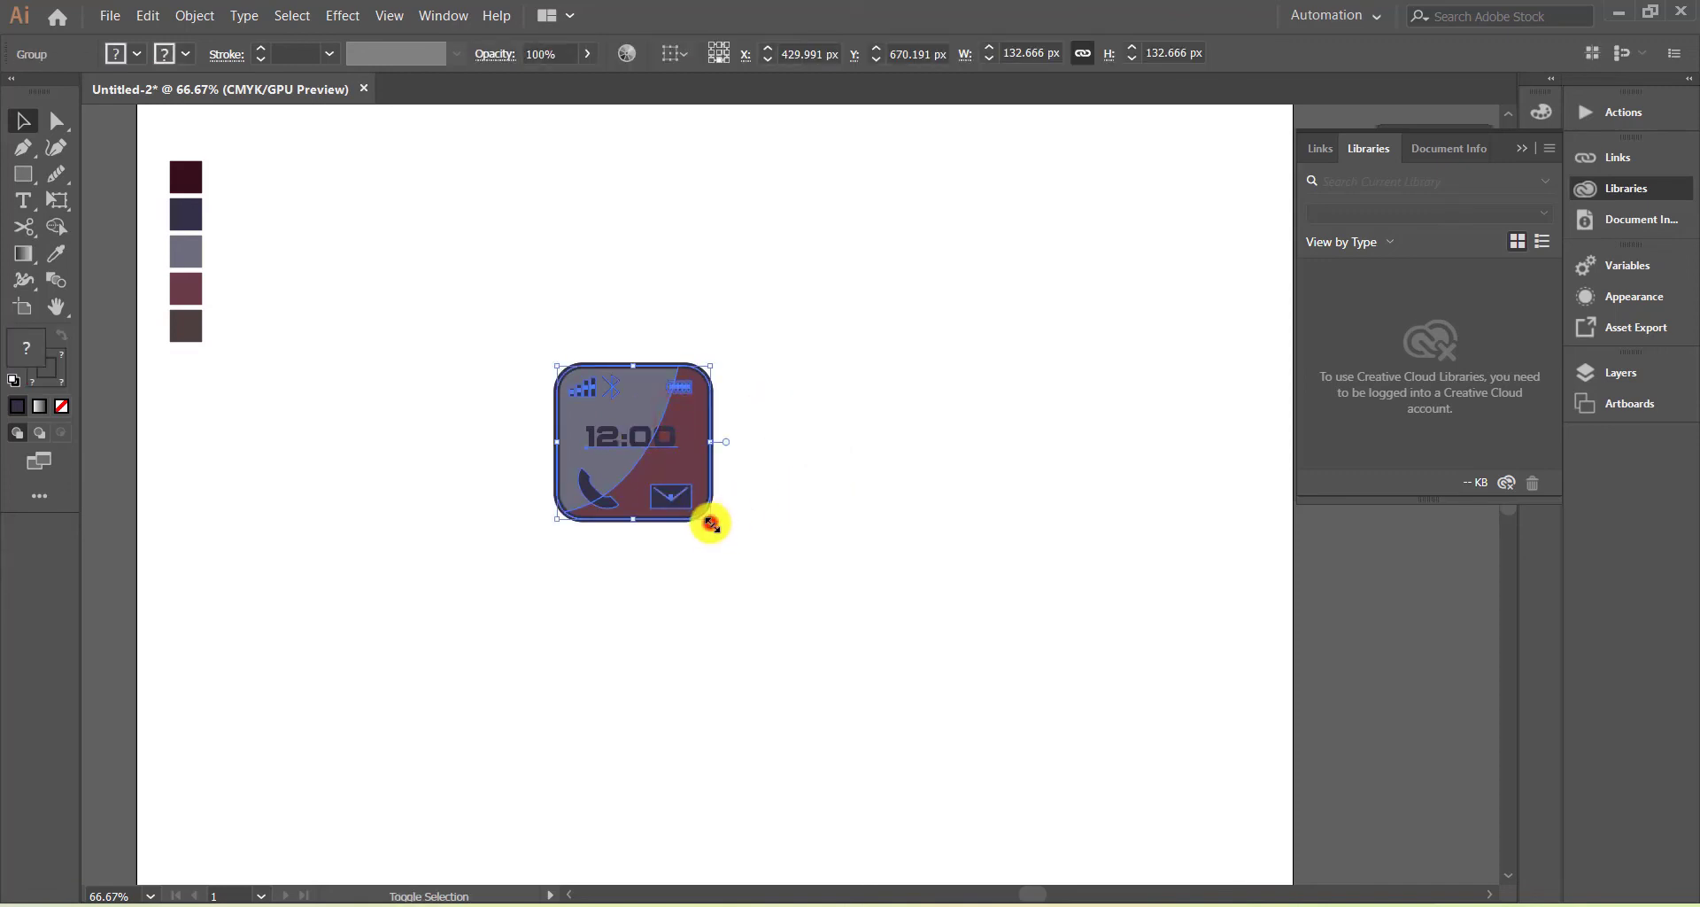
left_click_drag(711, 524, 700, 511)
left_click(762, 432)
- Draw a tall strap rectangle through the watch and send it behind the face
left_click_drag(649, 428, 699, 432)
left_click(23, 175)
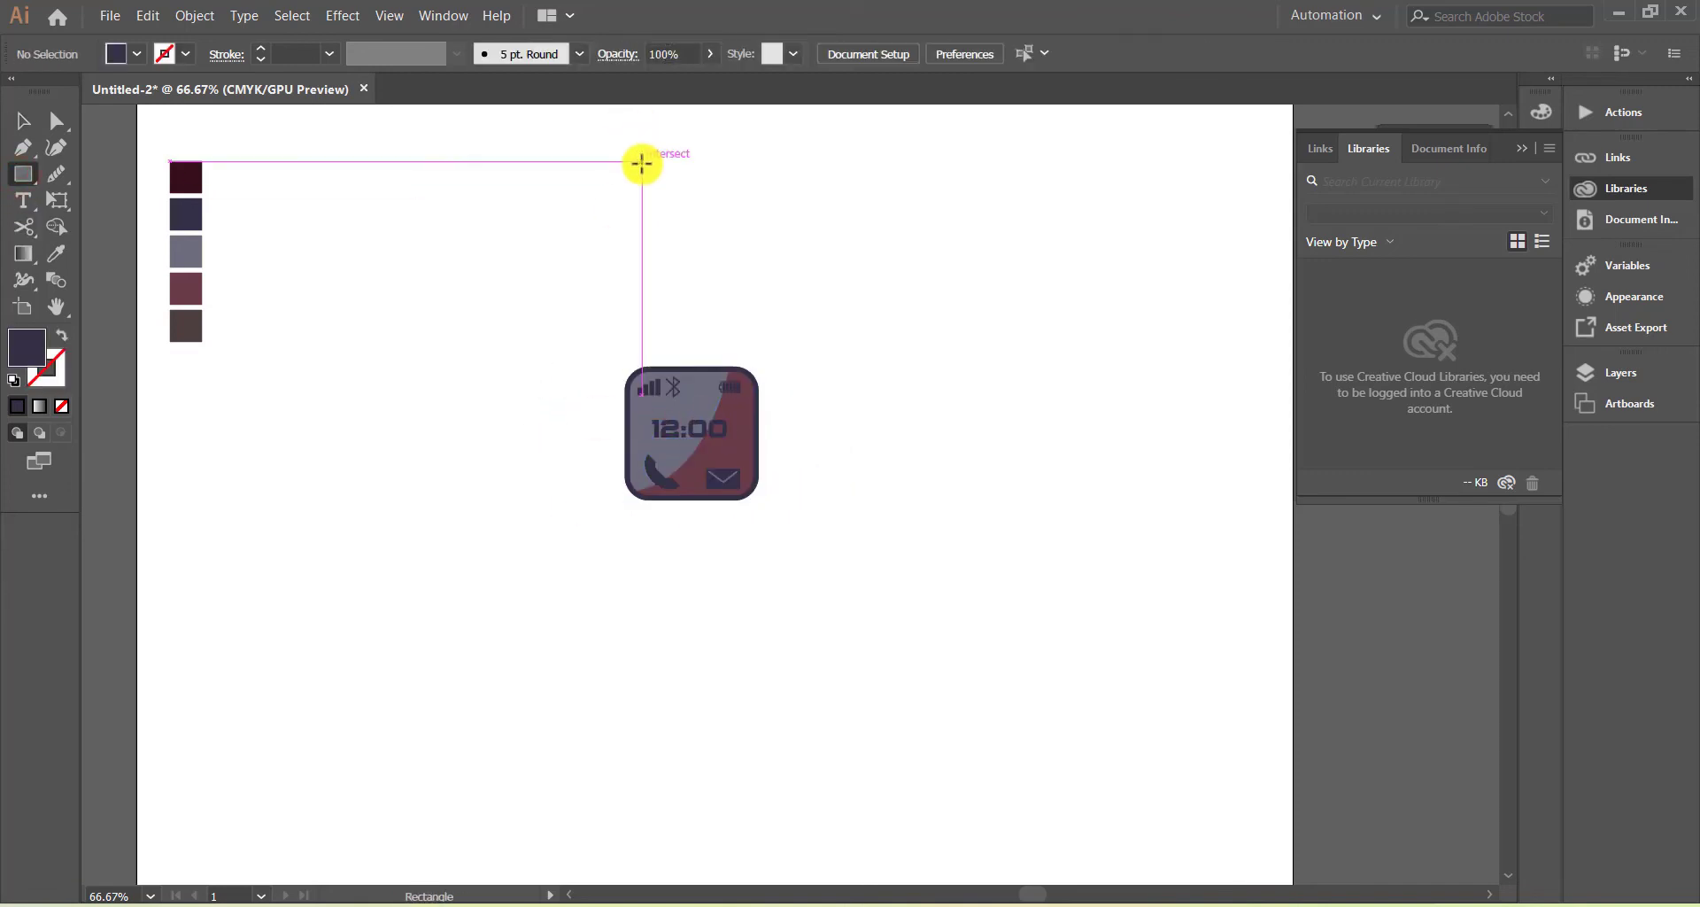
left_click_drag(641, 163, 733, 734)
key("v")
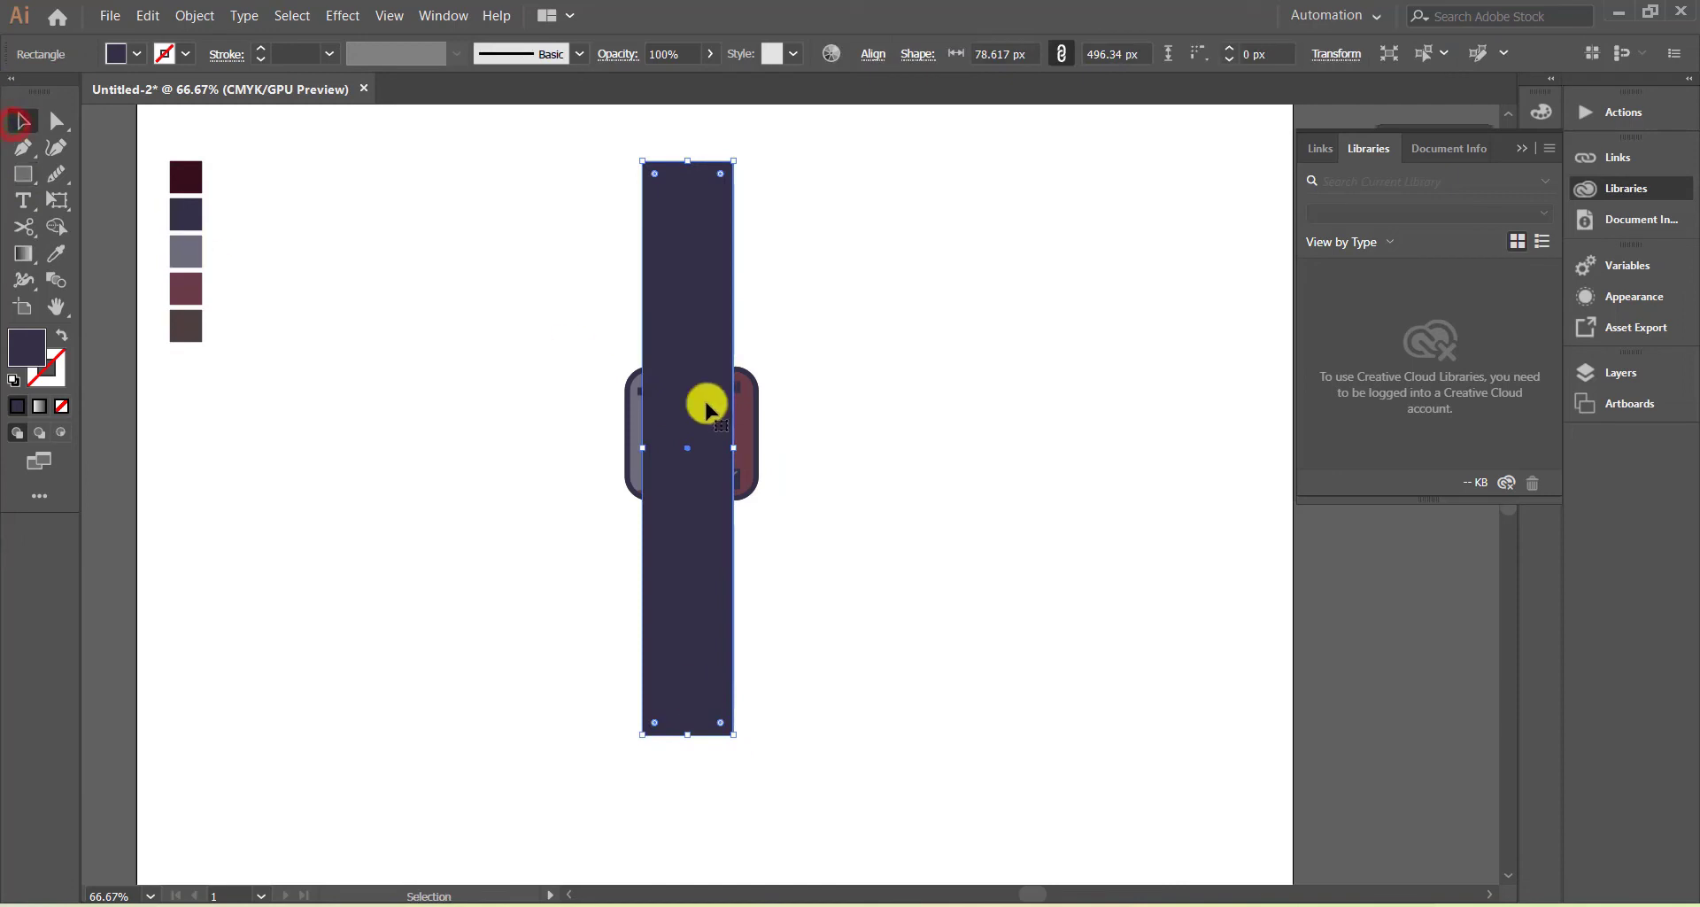
key("ctrl+shift+bracketleft")
left_click(466, 397)
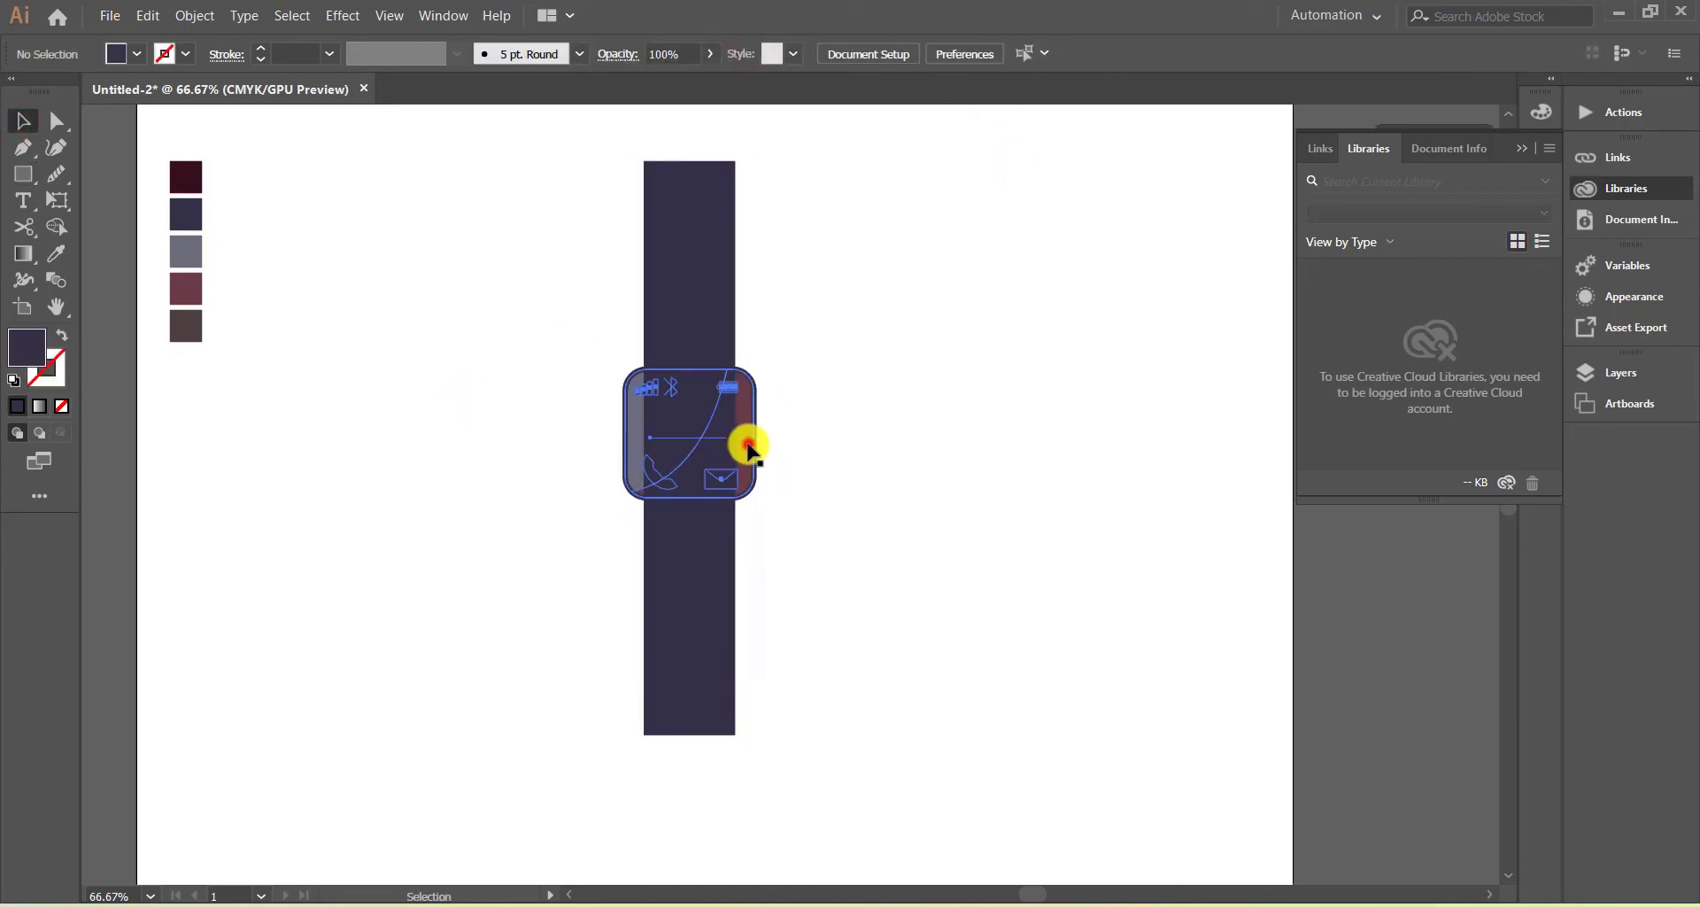
- Ungroup the watch face pieces twice so its outline can be selected alone
left_click(749, 449)
left_click(865, 493)
right_click(626, 399)
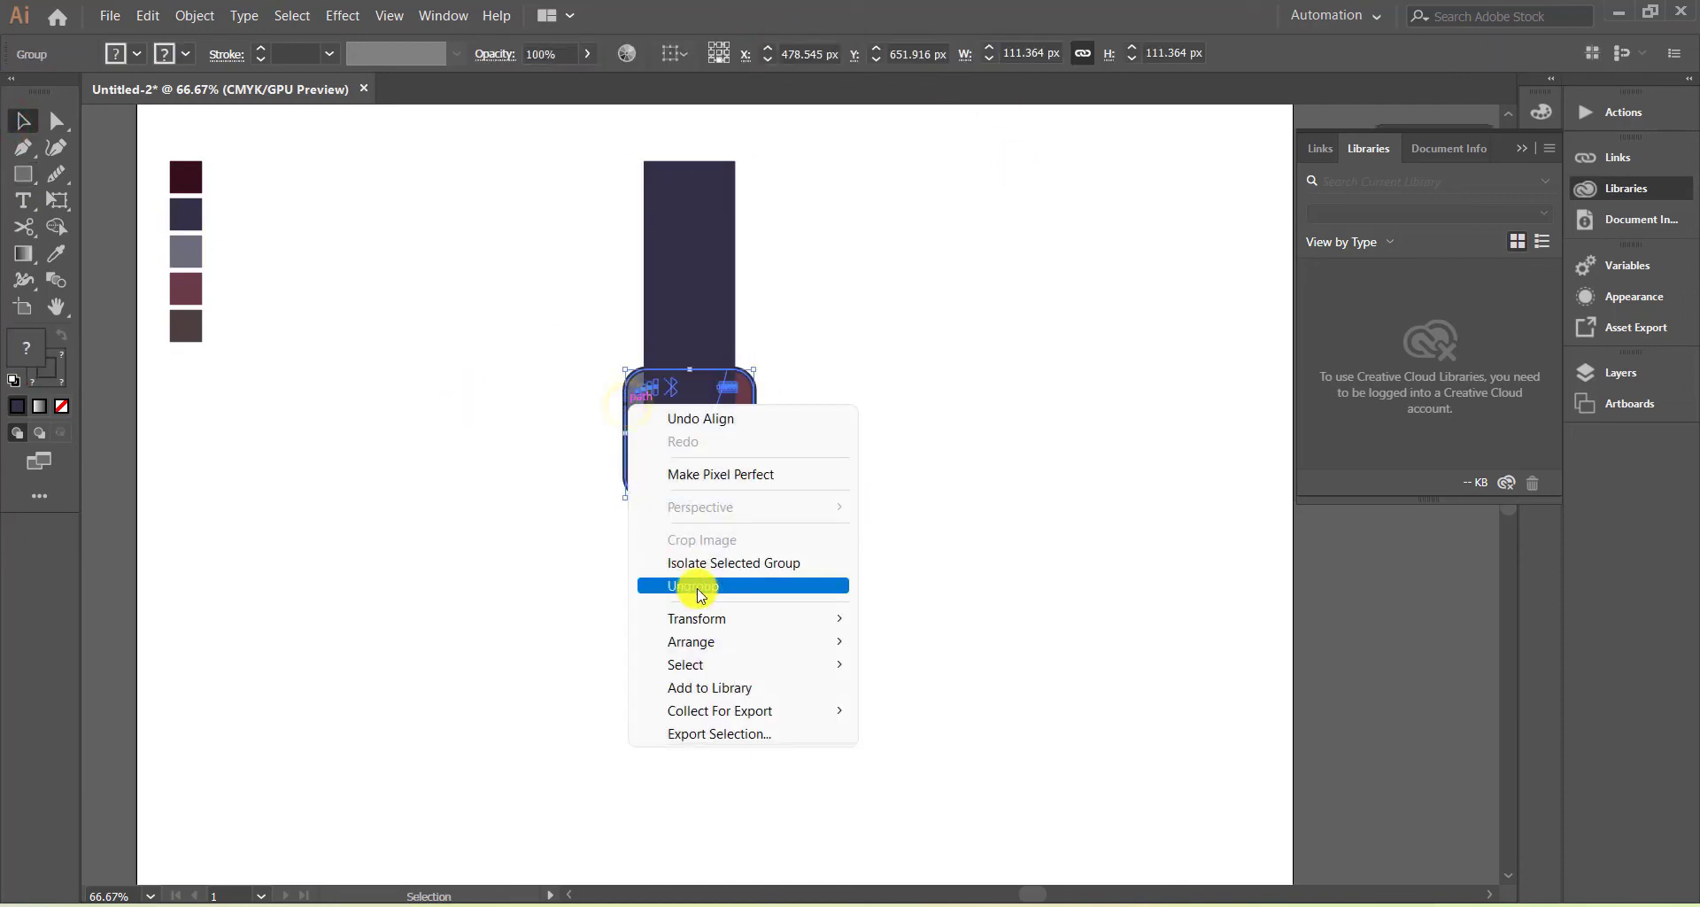
left_click(694, 581)
right_click(626, 407)
left_click(714, 600)
left_click(550, 481)
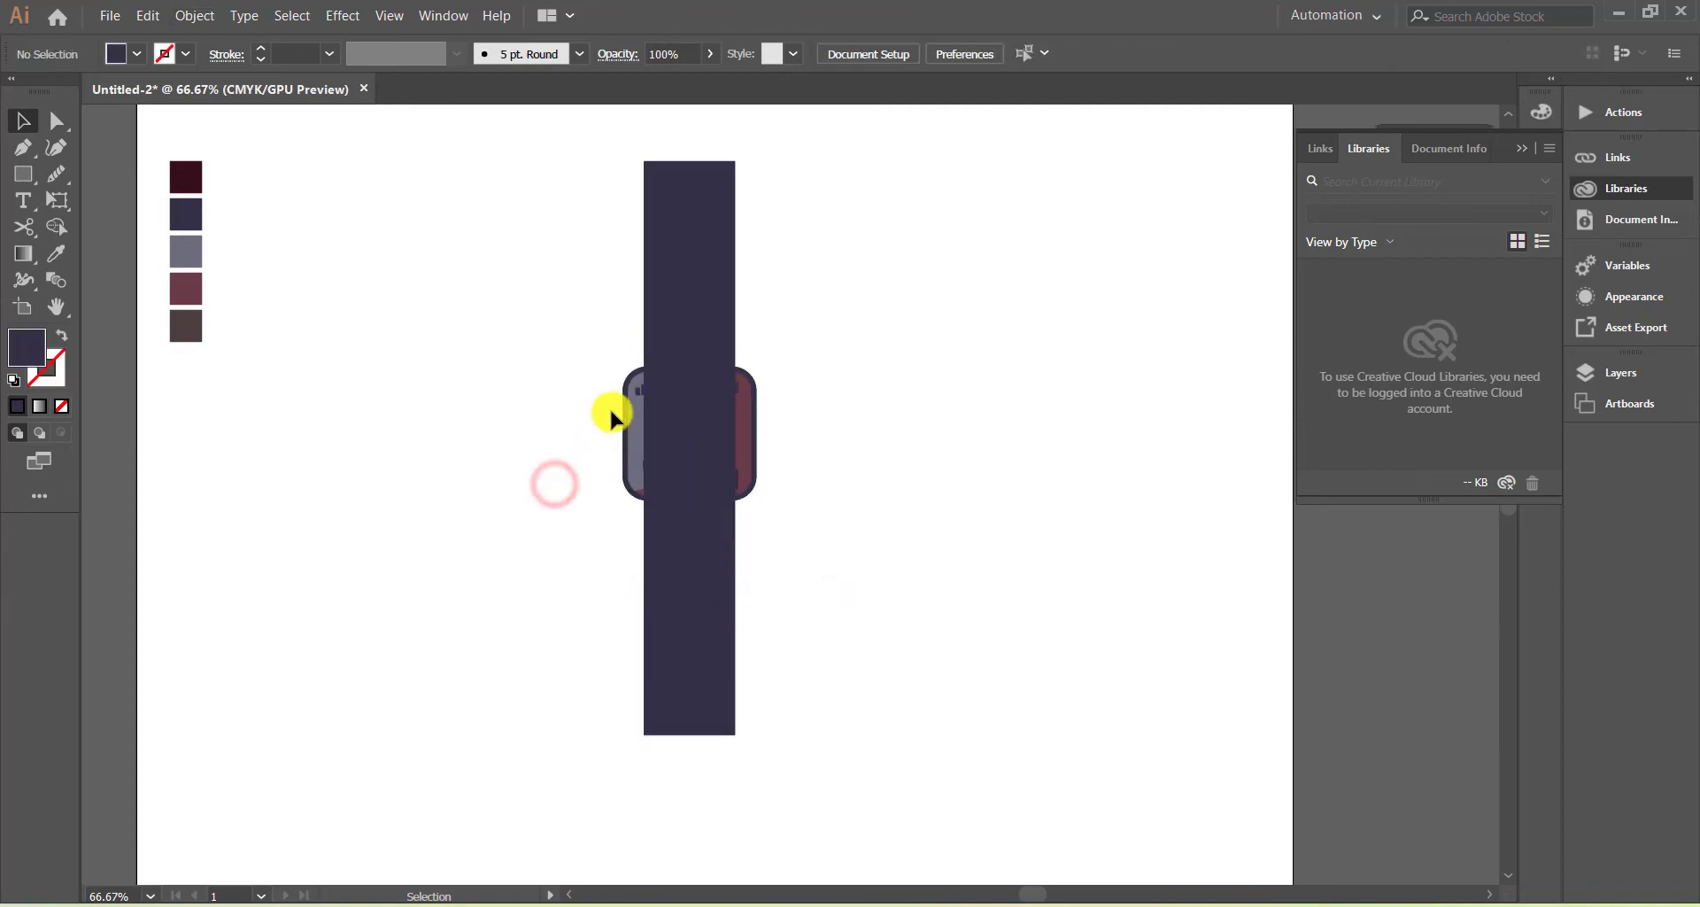
- Offset the face outline outward, then use Shape Builder to cut that area from the strap
left_click(625, 420)
left_click(213, 22)
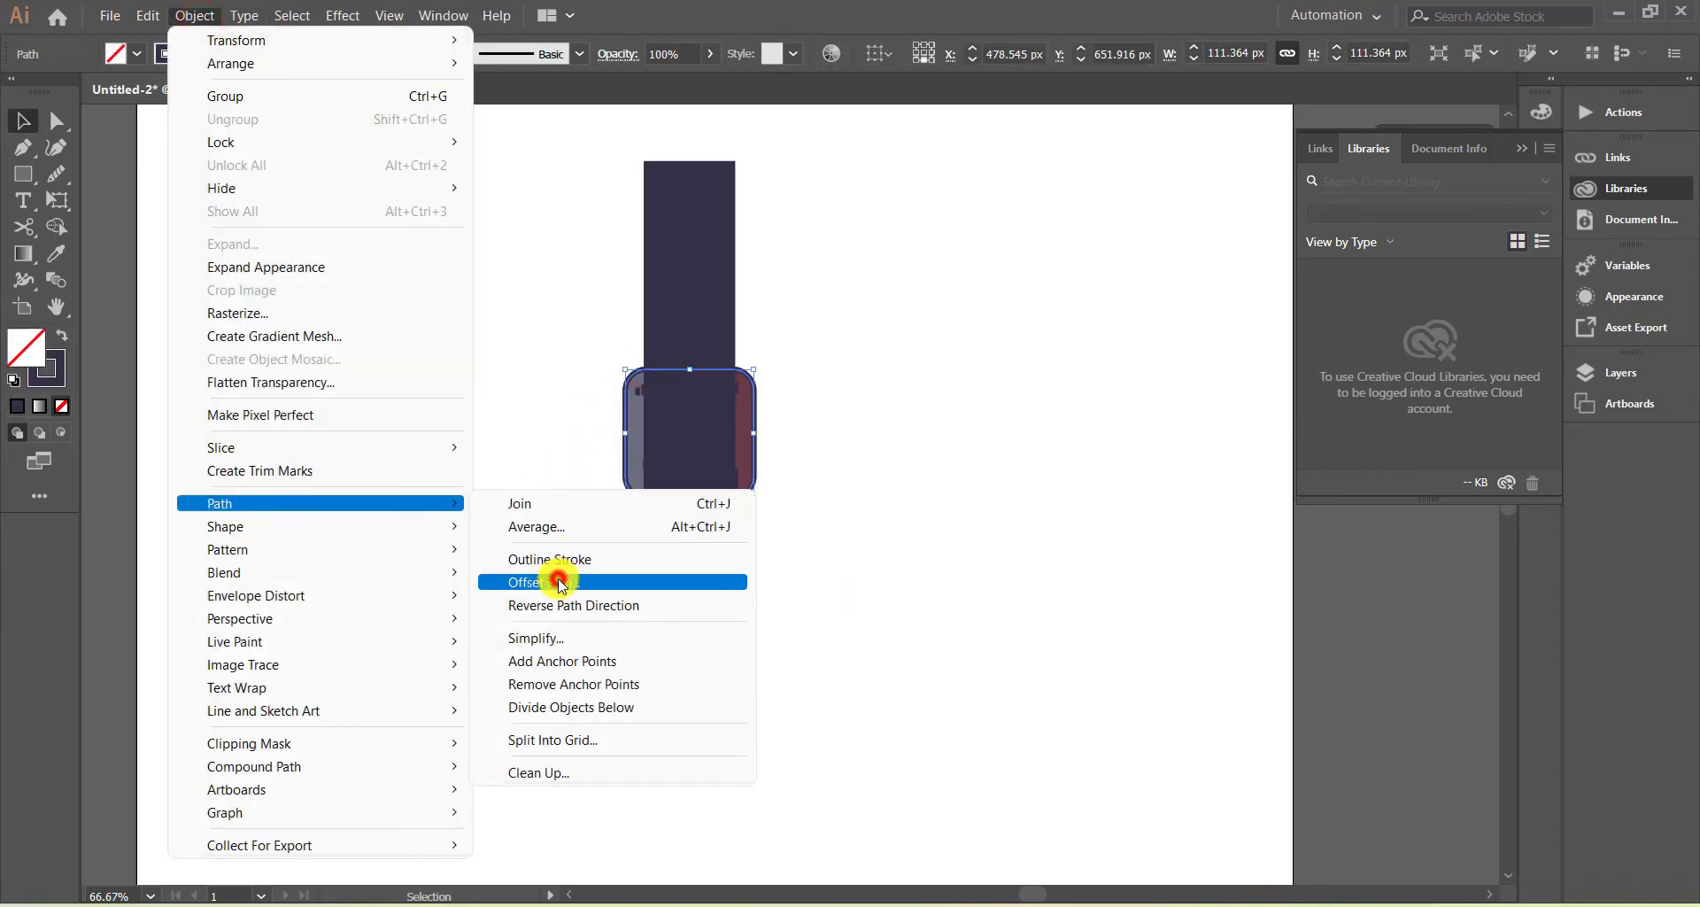
left_click(785, 581)
left_click(914, 380)
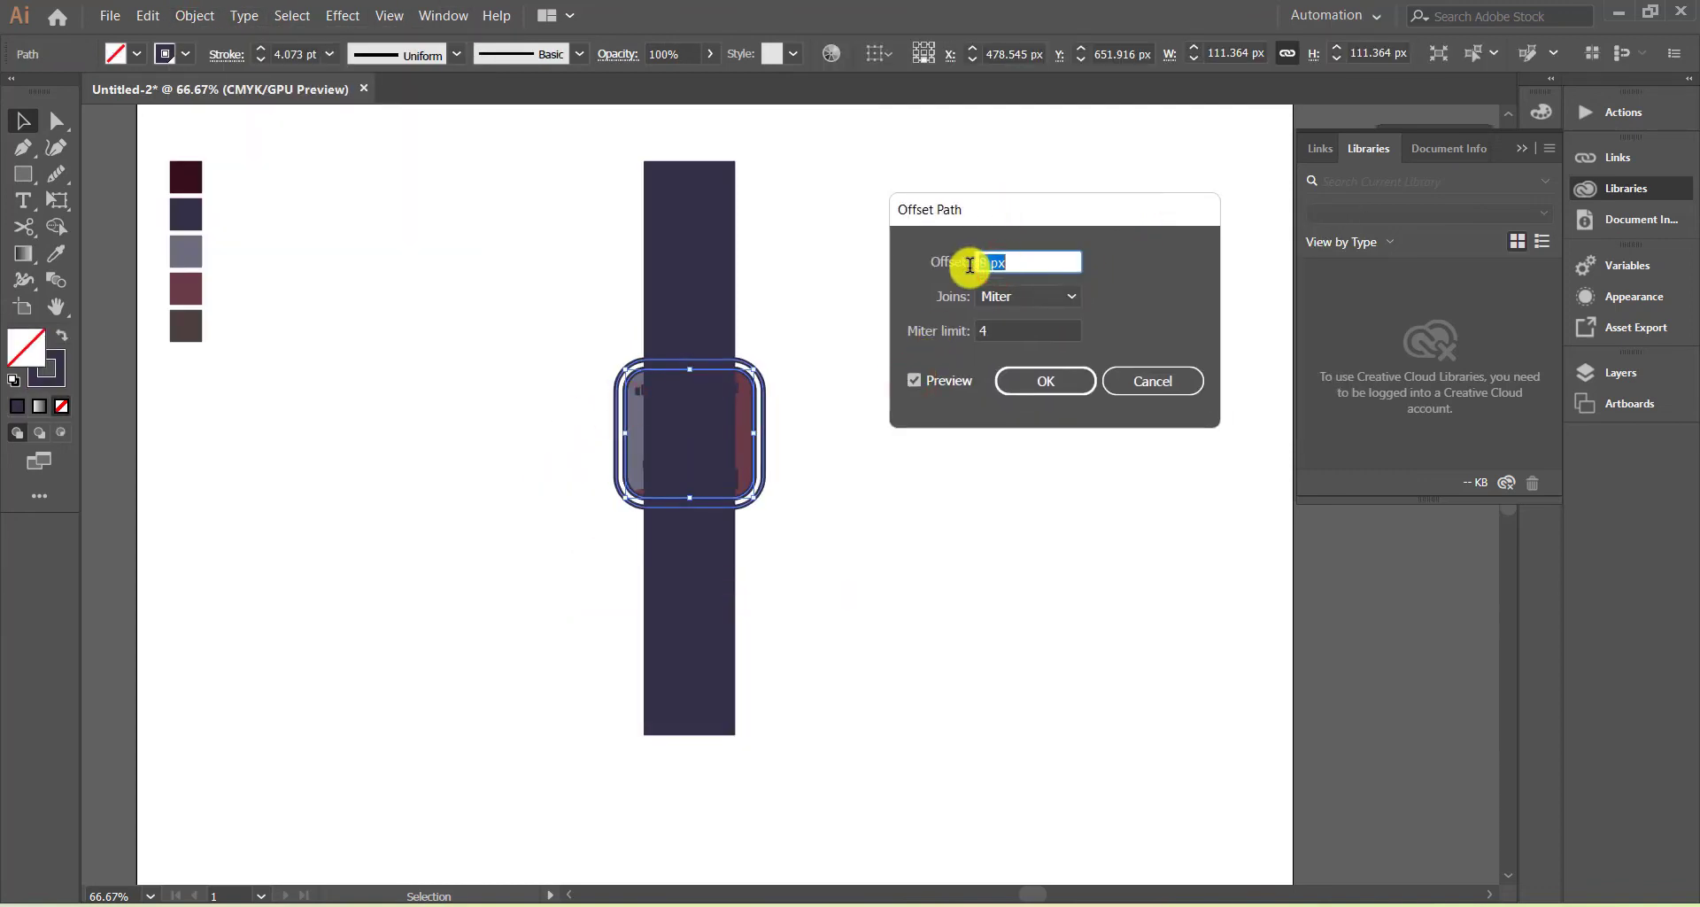
left_click(1046, 380)
left_click(62, 334)
left_click(676, 322, "shift")
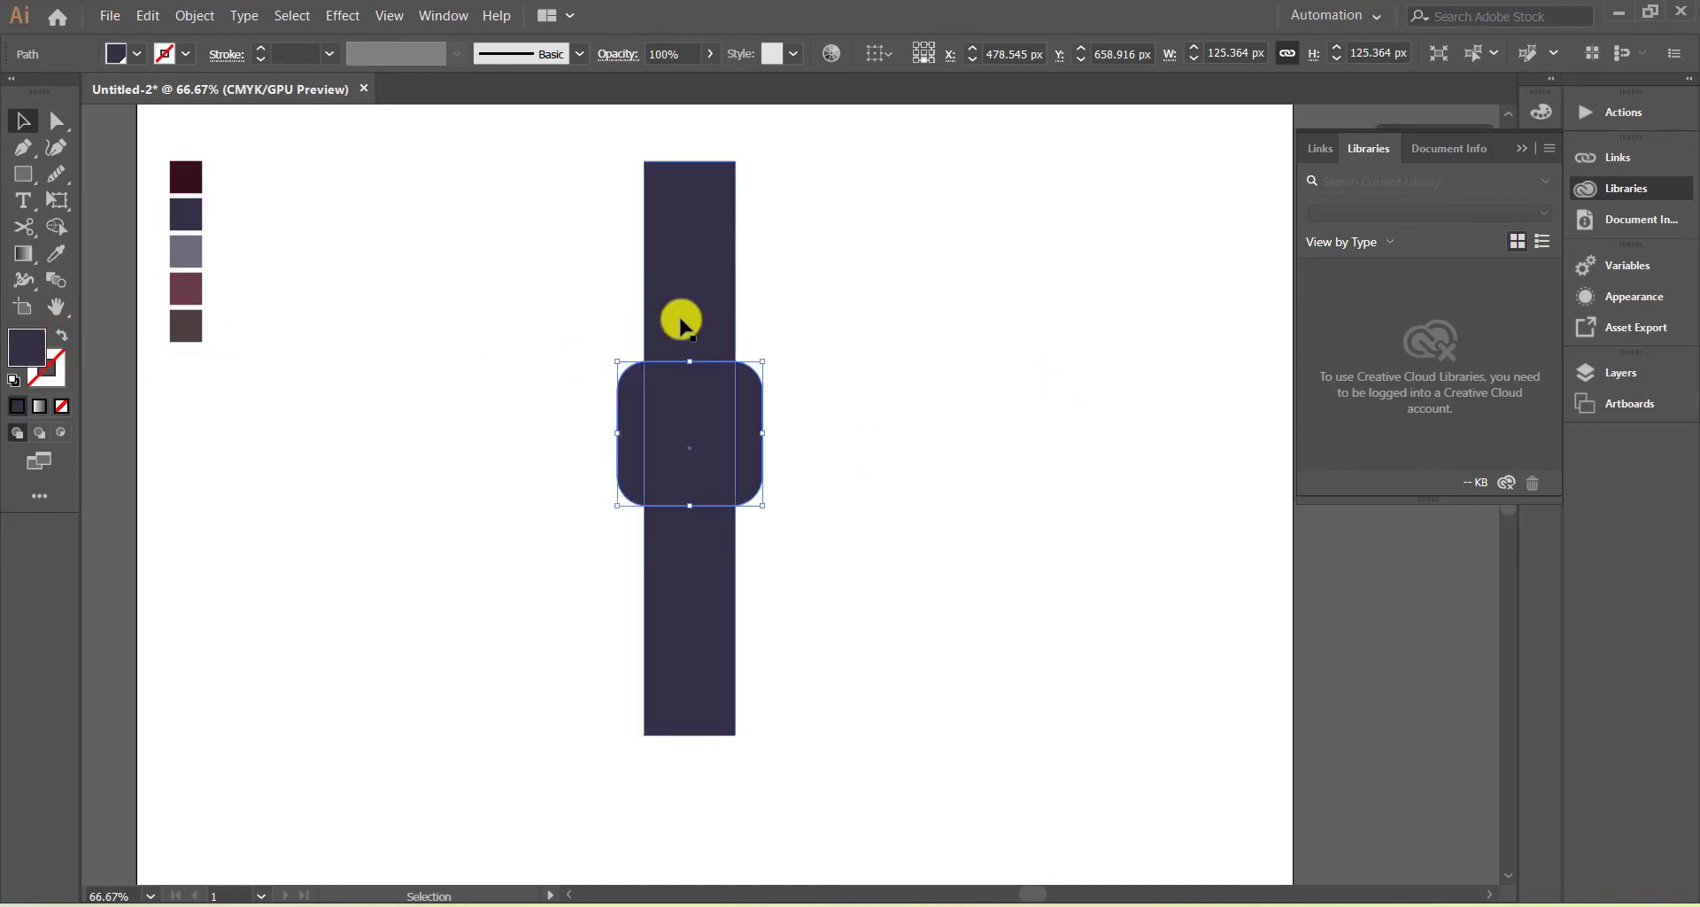
key("shift+m")
left_click(608, 390, "alt")
key("v")
- Stretch the lower strap piece further down
left_click_drag(474, 360, 698, 584)
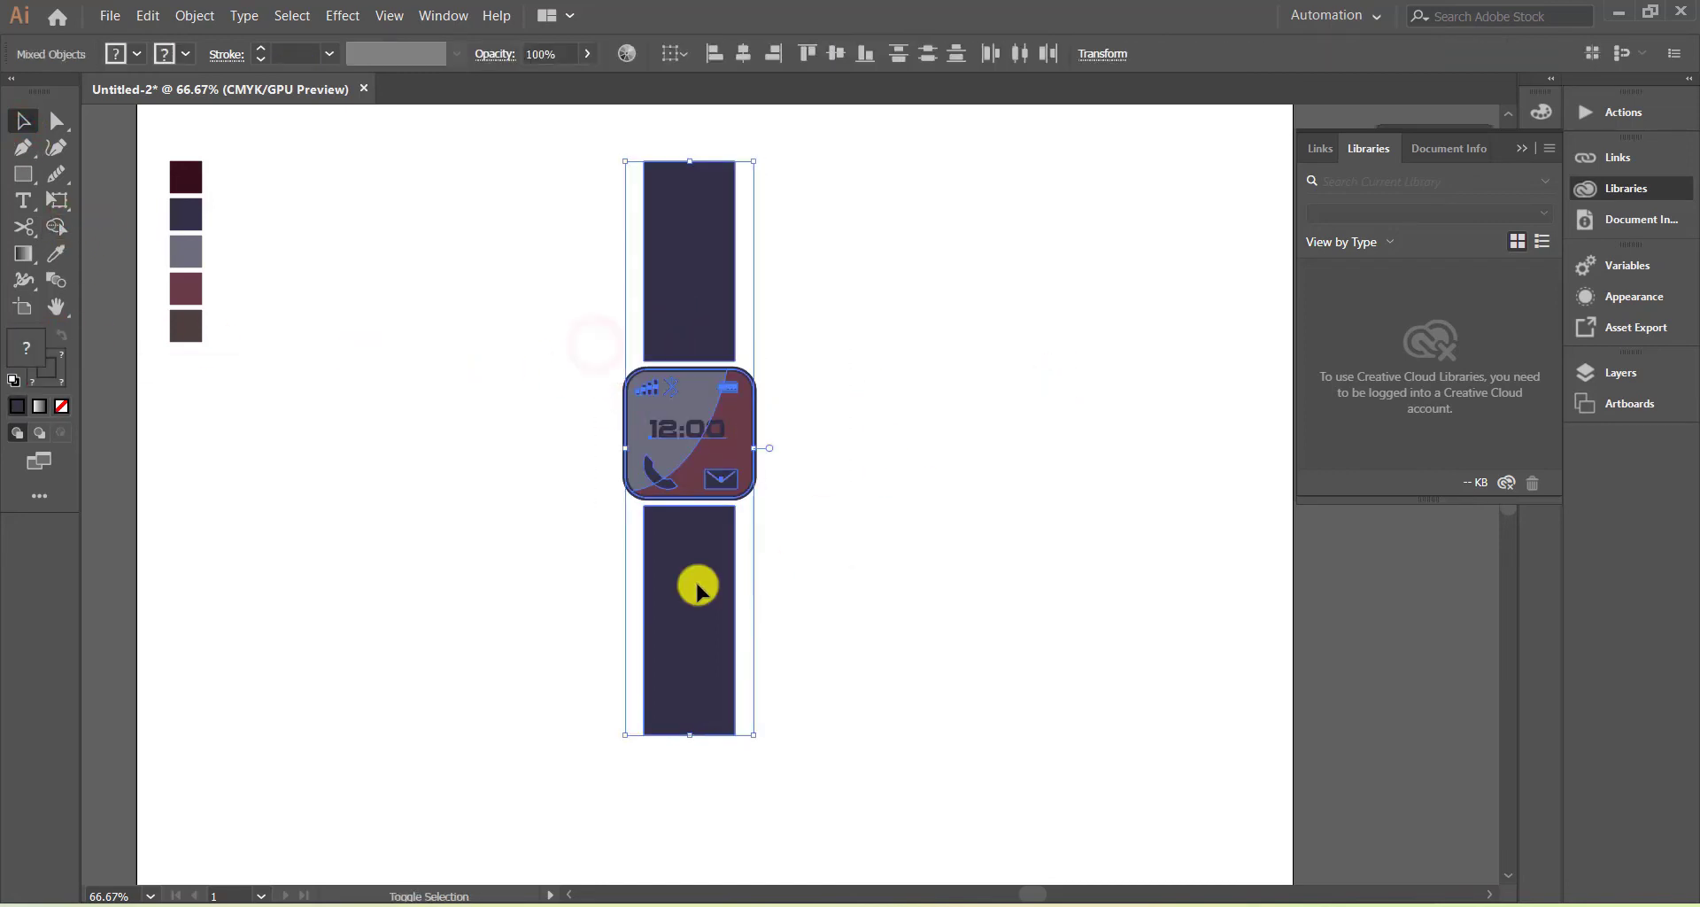
left_click(698, 584, "shift")
left_click(675, 244, "shift")
left_click(762, 569)
left_click(687, 614)
left_click_drag(689, 735, 691, 757)
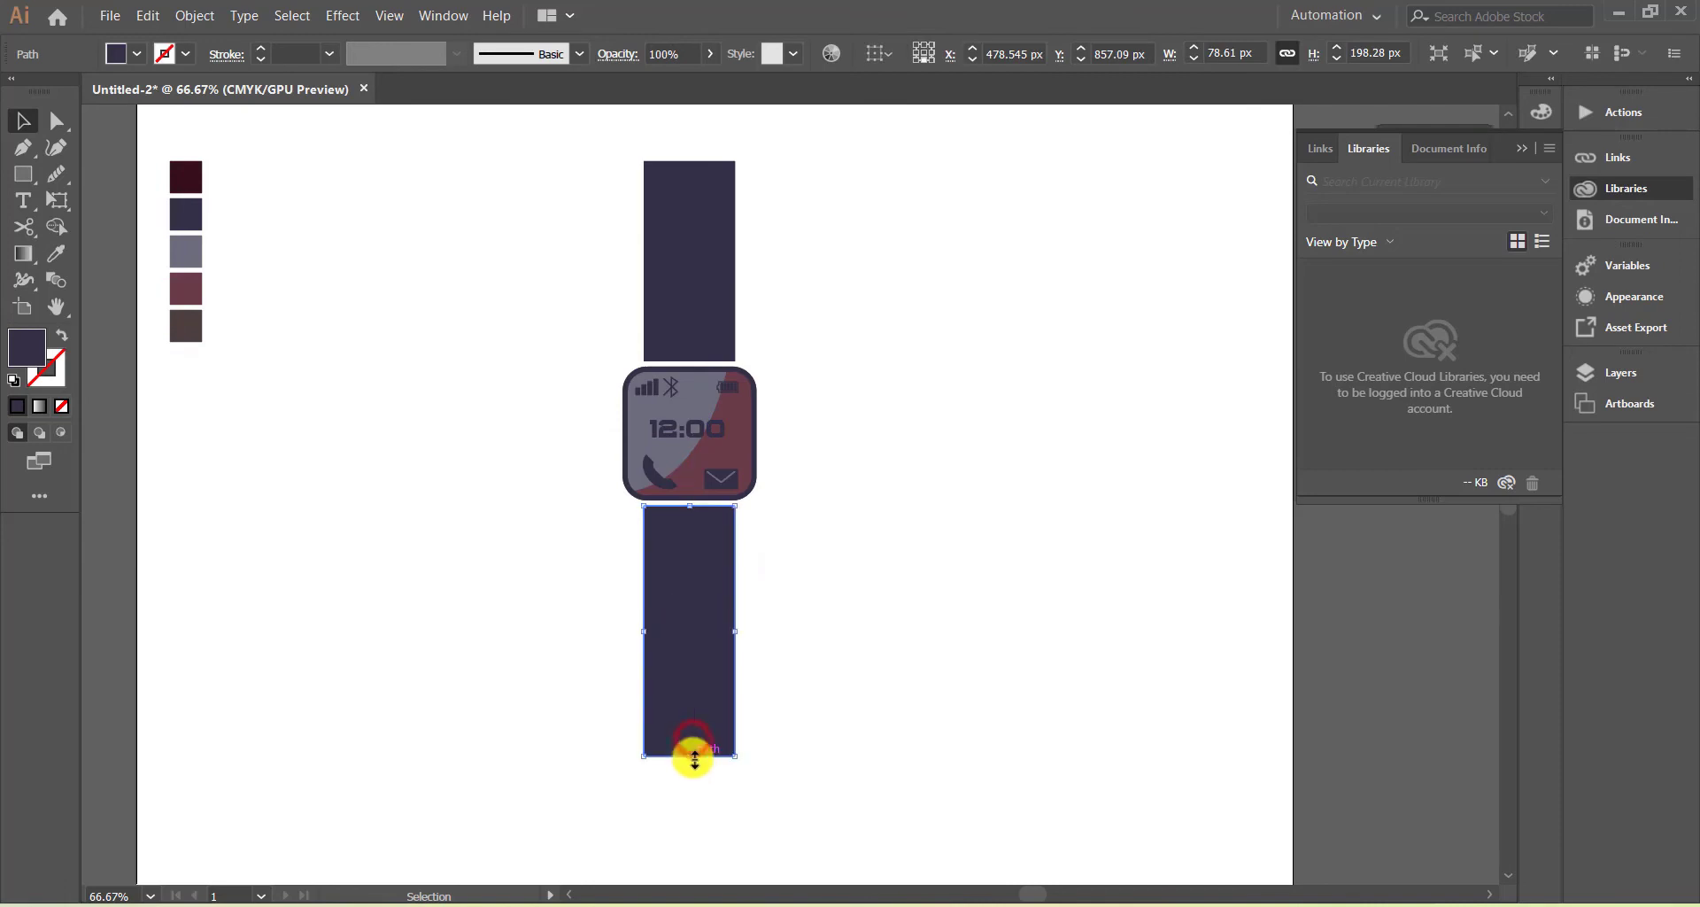
- Fill both upper and lower straps with the dark maroon swatch using the Eyedropper
left_click(330, 504)
left_click(25, 176)
left_click(645, 266)
left_click(718, 567, "shift")
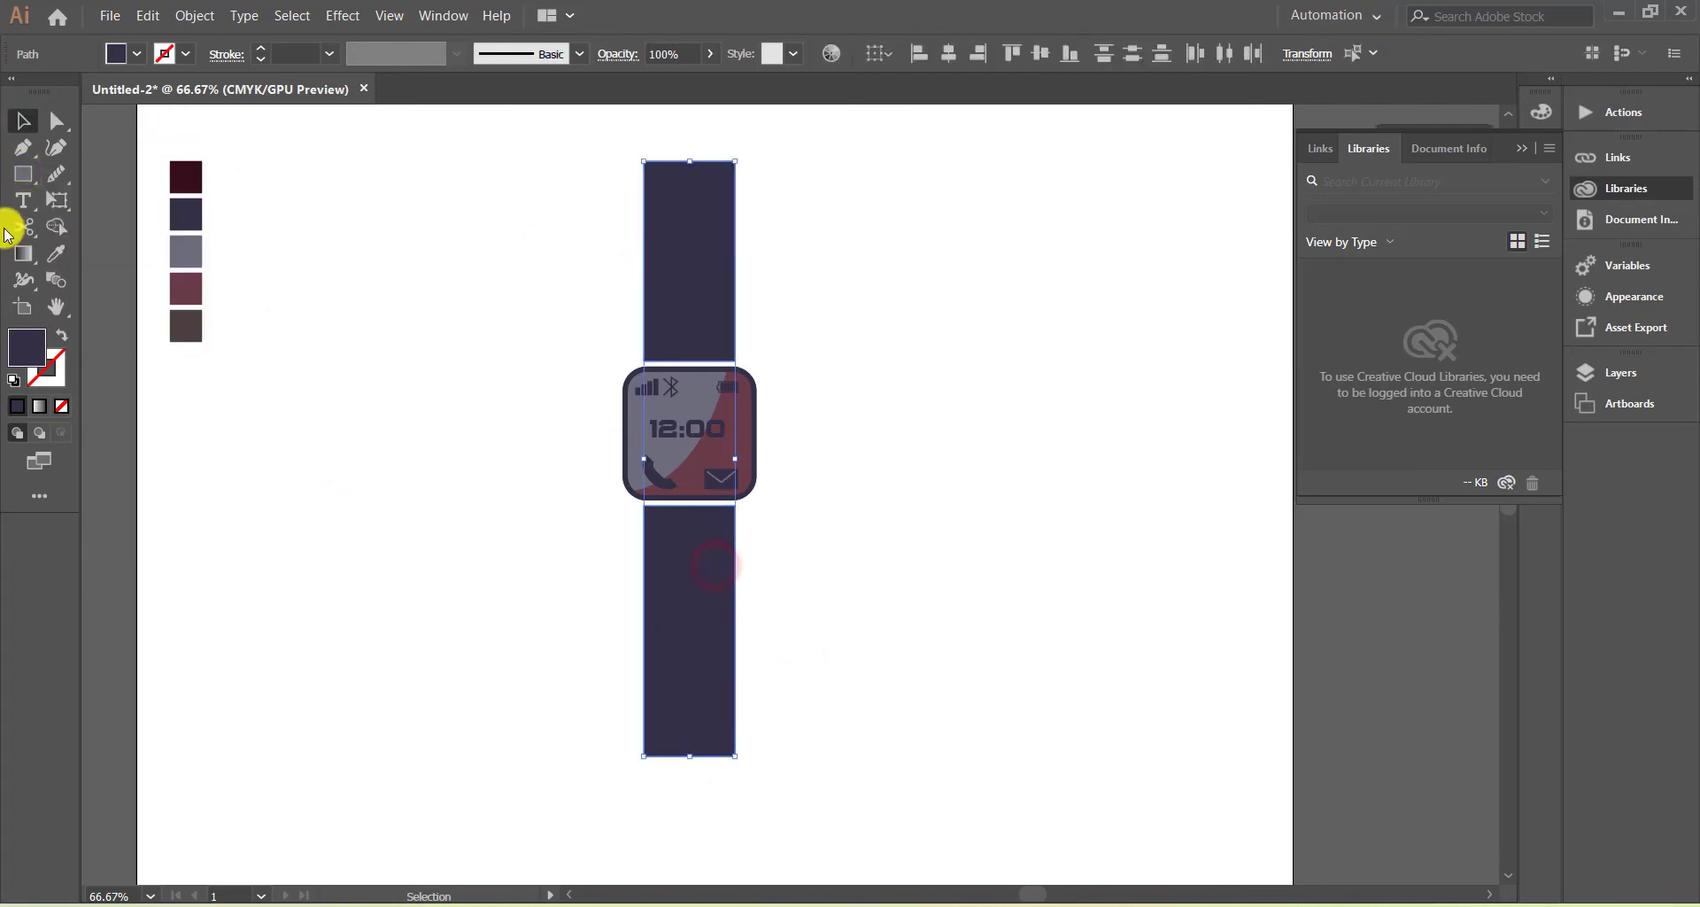
key("i")
left_click(185, 176)
- Draw a small white-filled circle near the lower strap's end
key("ctrl+shift+a")
left_click_drag(23, 175, 94, 202)
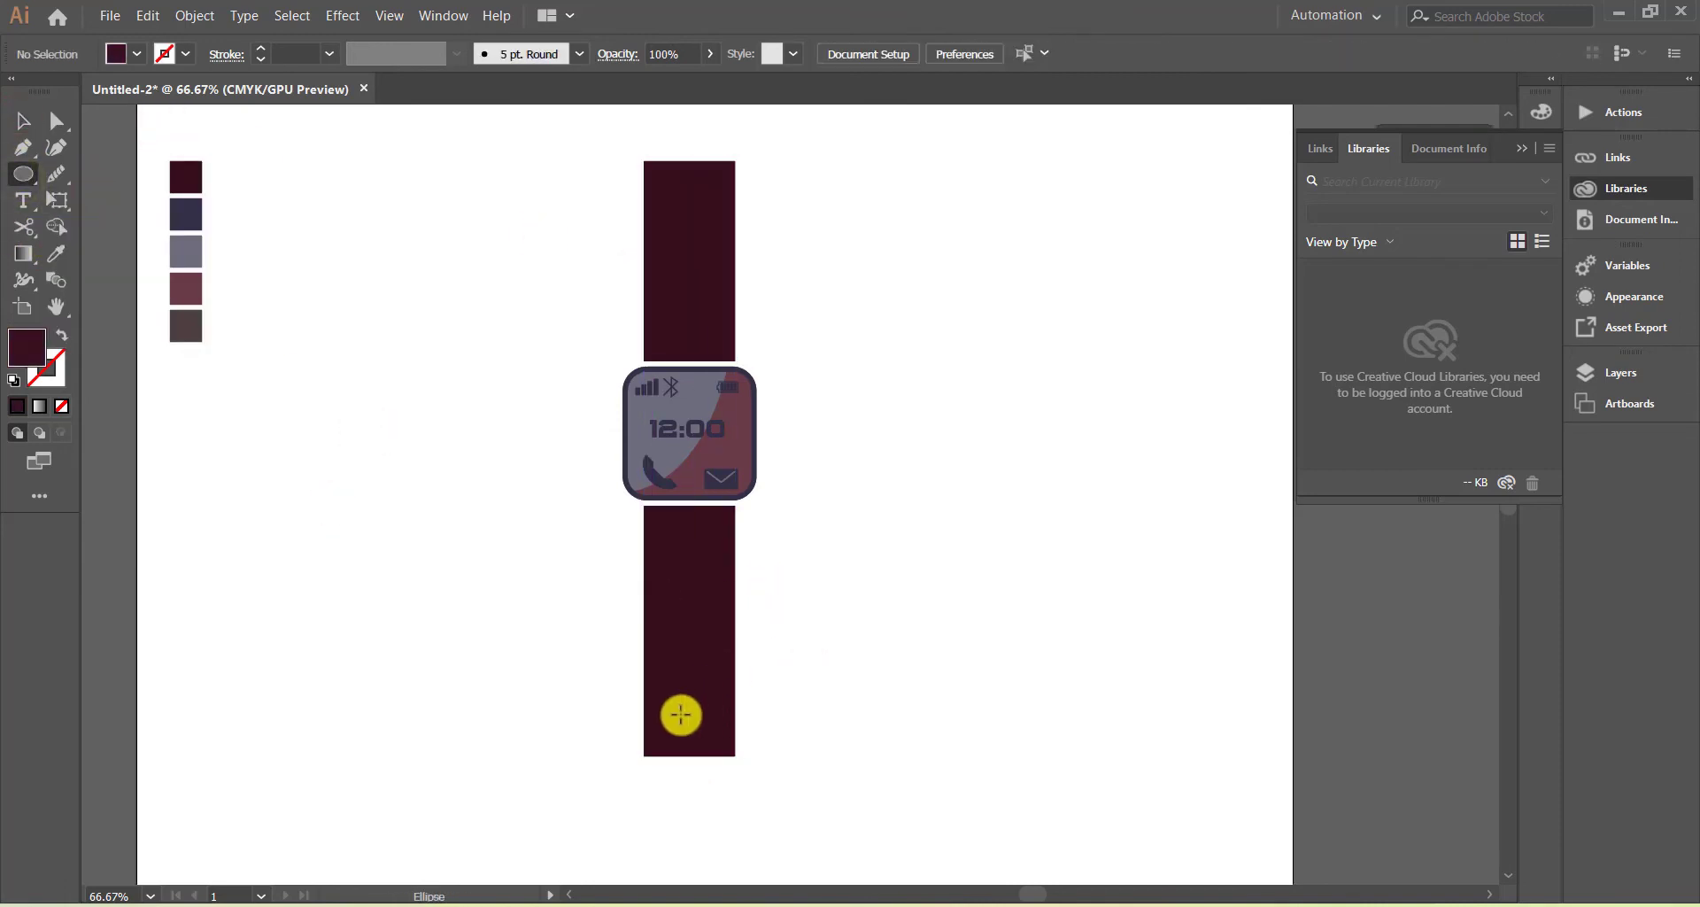
left_click_drag(700, 731, 702, 734)
left_click(22, 119)
left_click(136, 54)
left_click(32, 76)
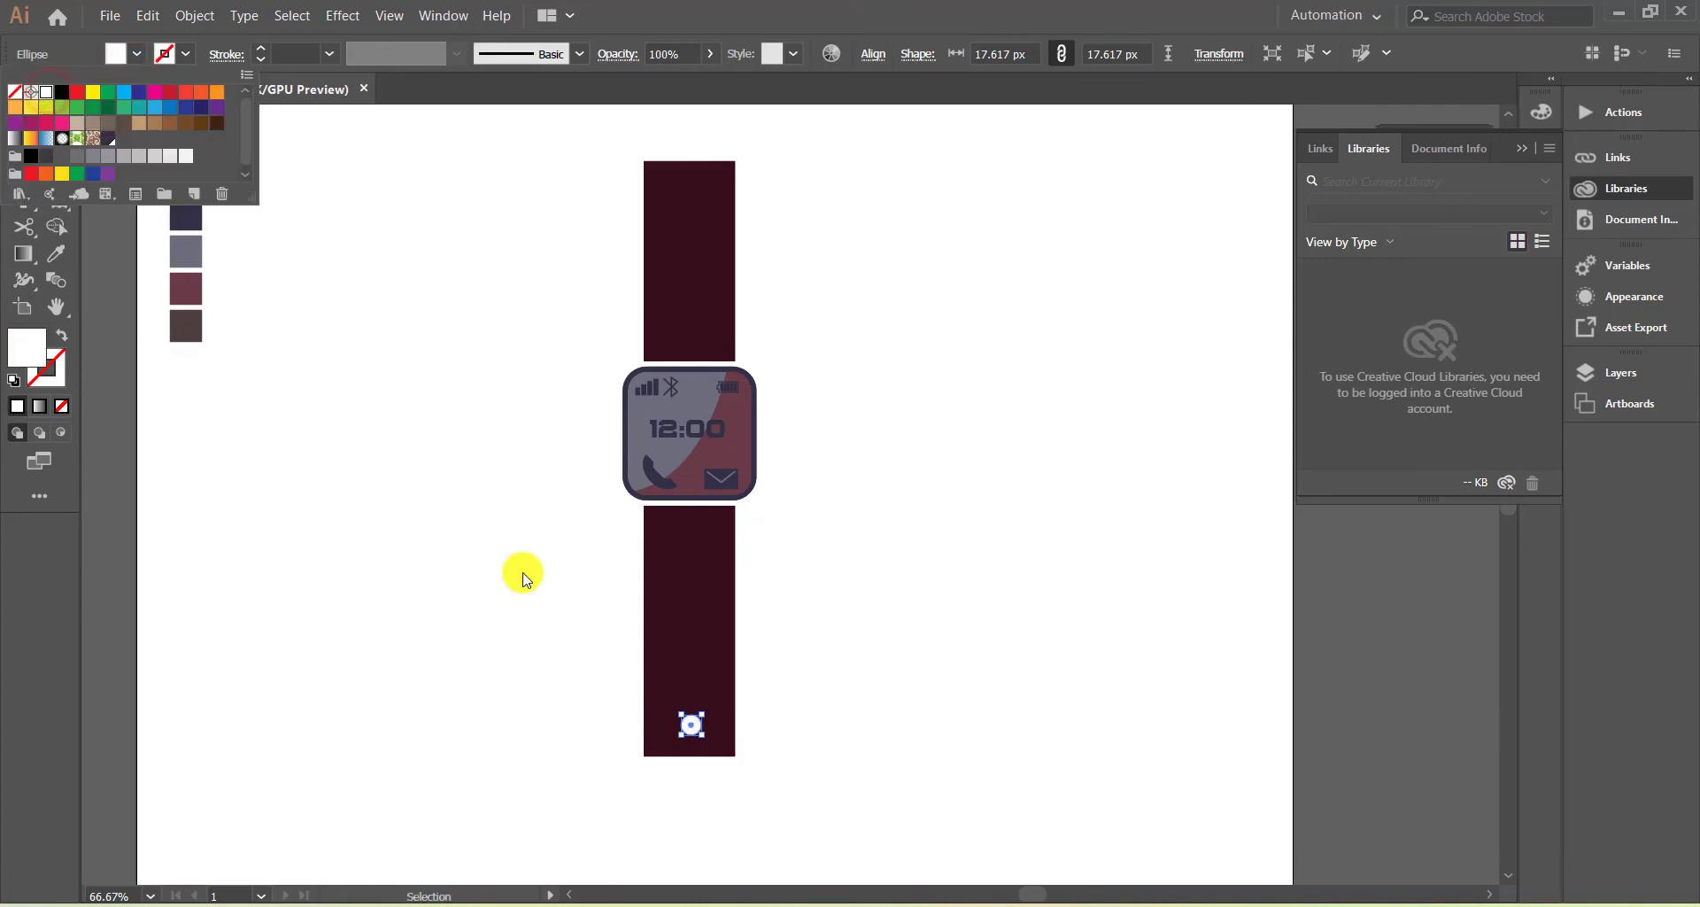
- Centre the circle on the watch and duplicate it upward into five strap holes
left_click(702, 655, "shift")
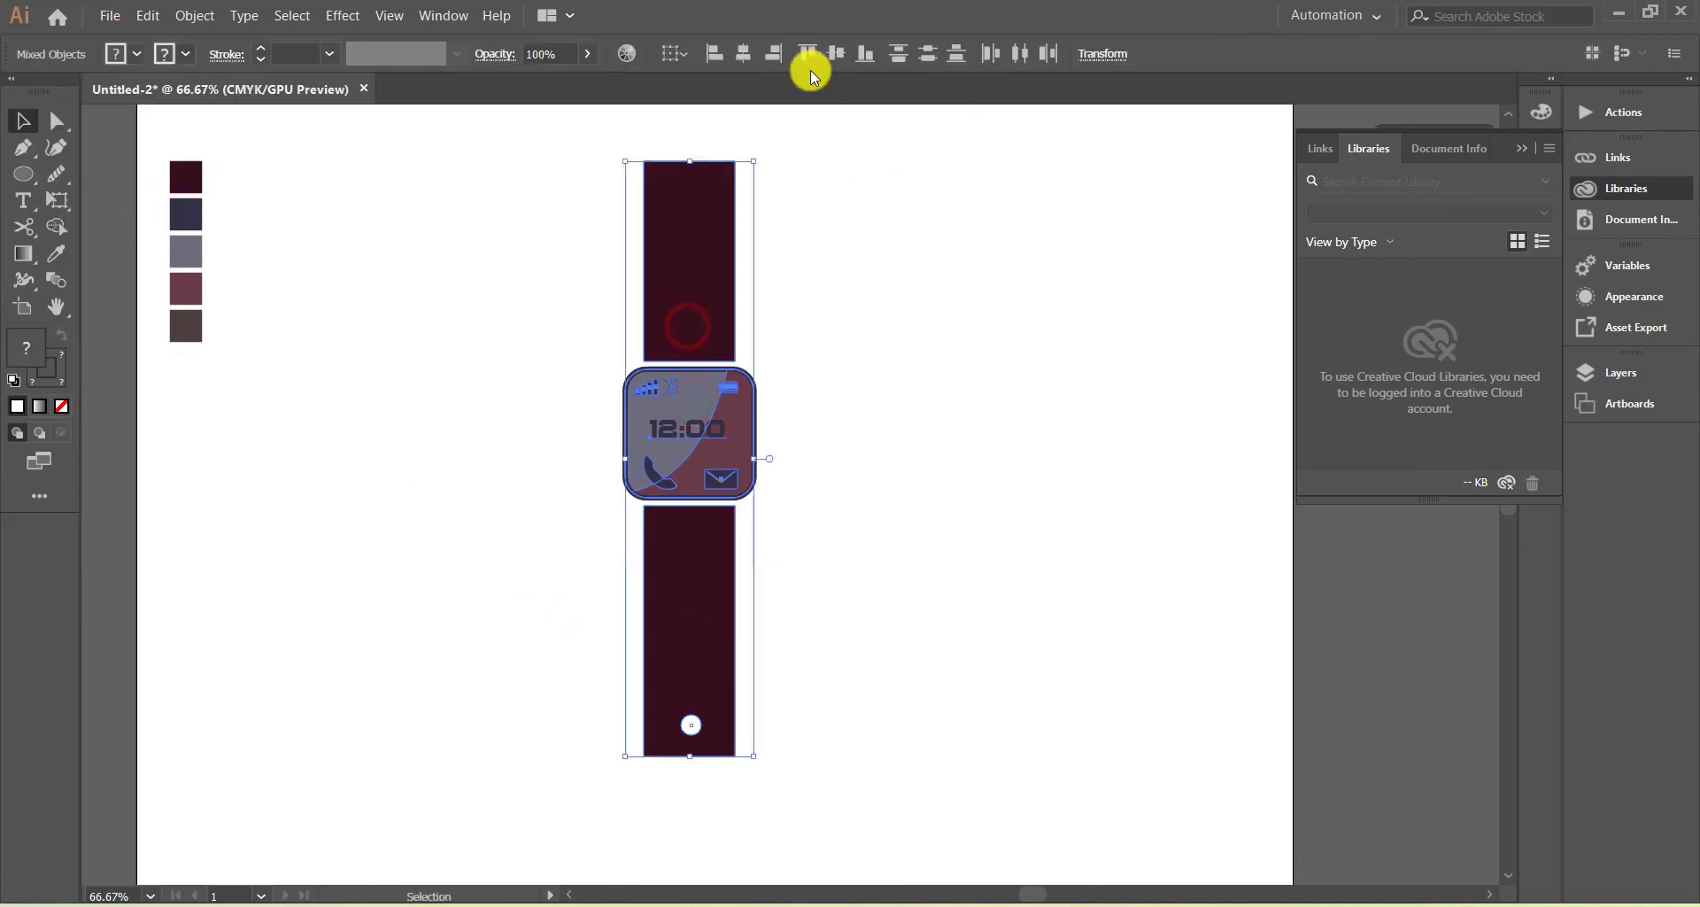
left_click(689, 724)
left_click_drag(690, 725, 690, 690)
key("ctrl+d")
key("ctrl+d")
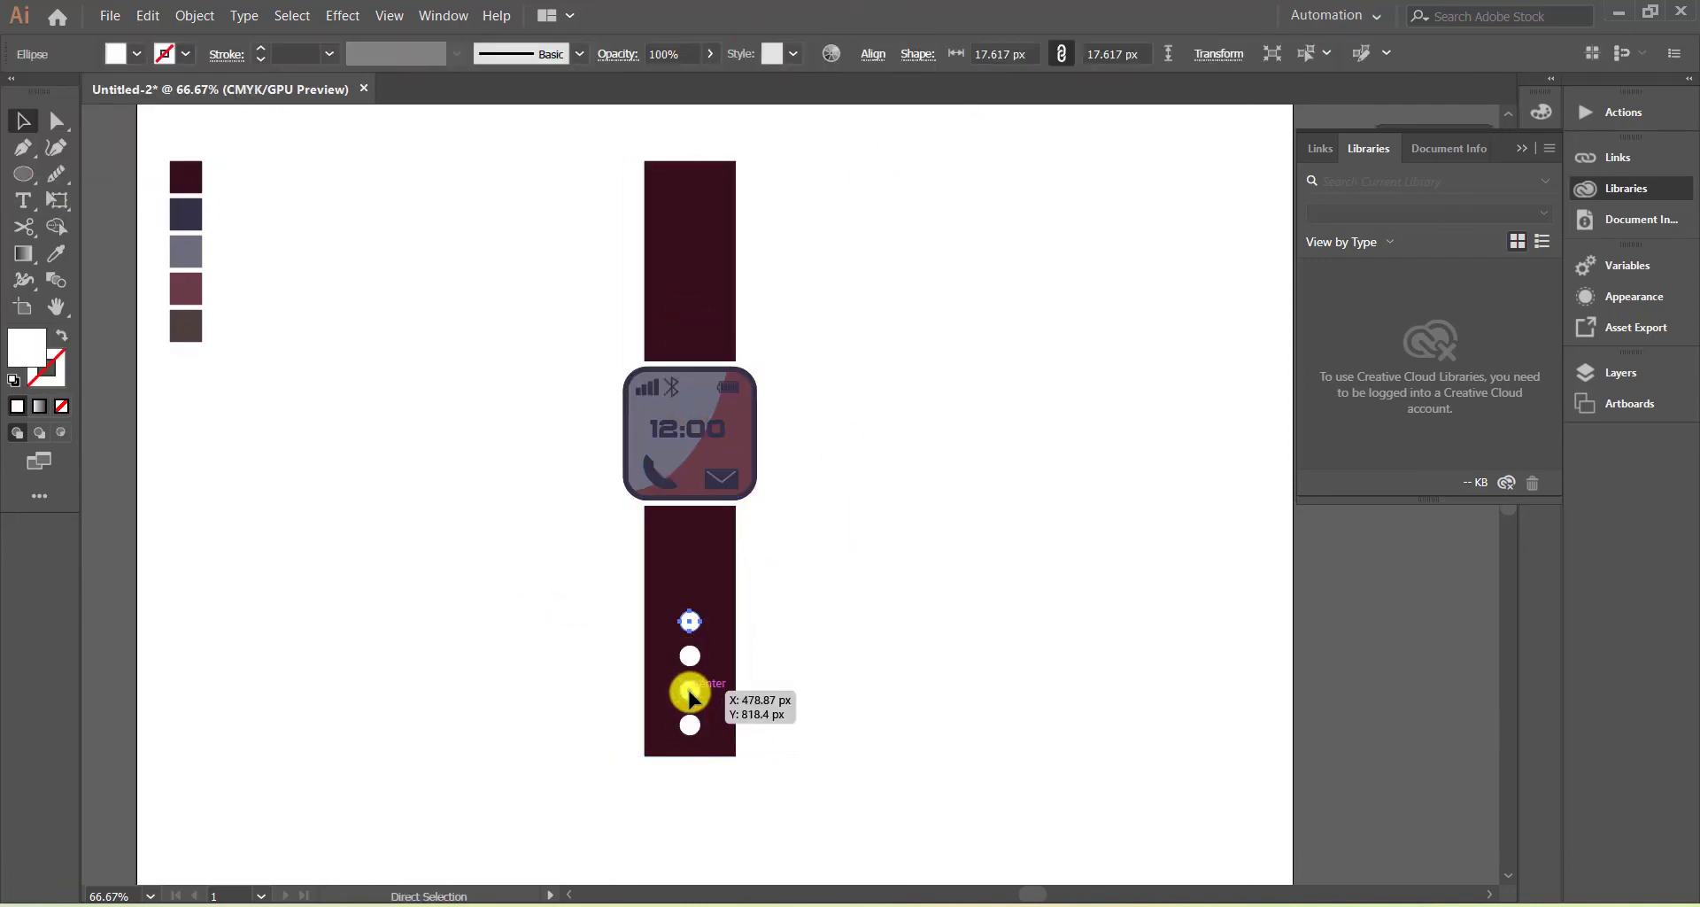
key("ctrl+d")
- Round the lower strap's bottom corners and move the whole watch lower on the page
left_click(665, 747)
key("a")
left_click(653, 749)
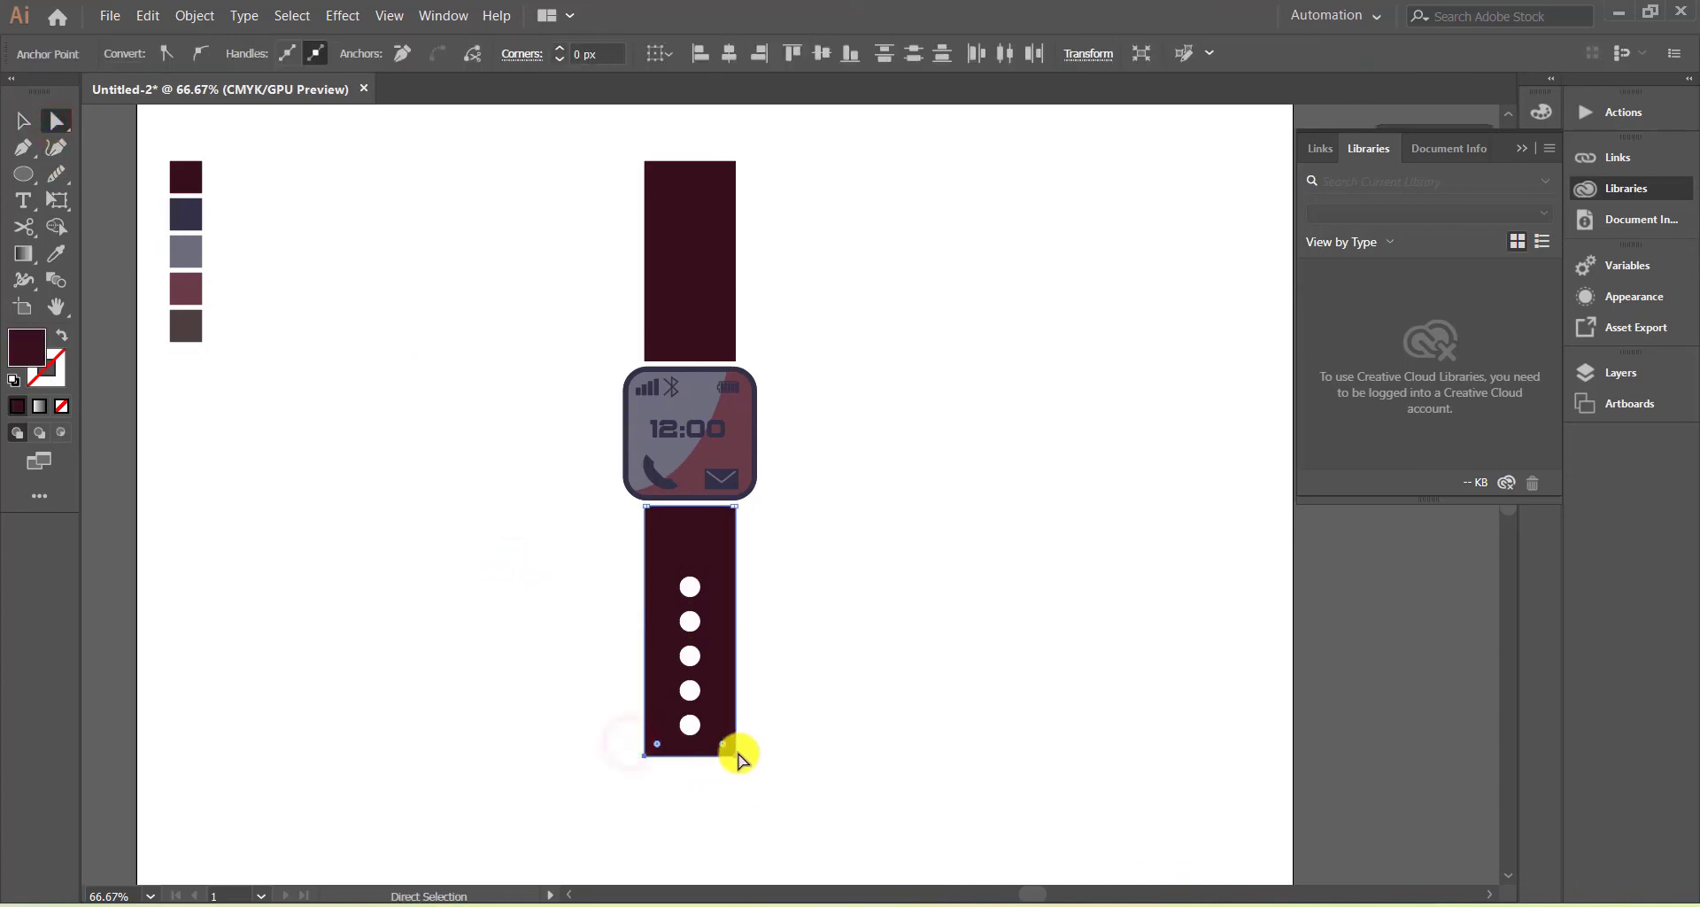
left_click(537, 670)
left_click(29, 127)
left_click_drag(618, 140, 815, 758)
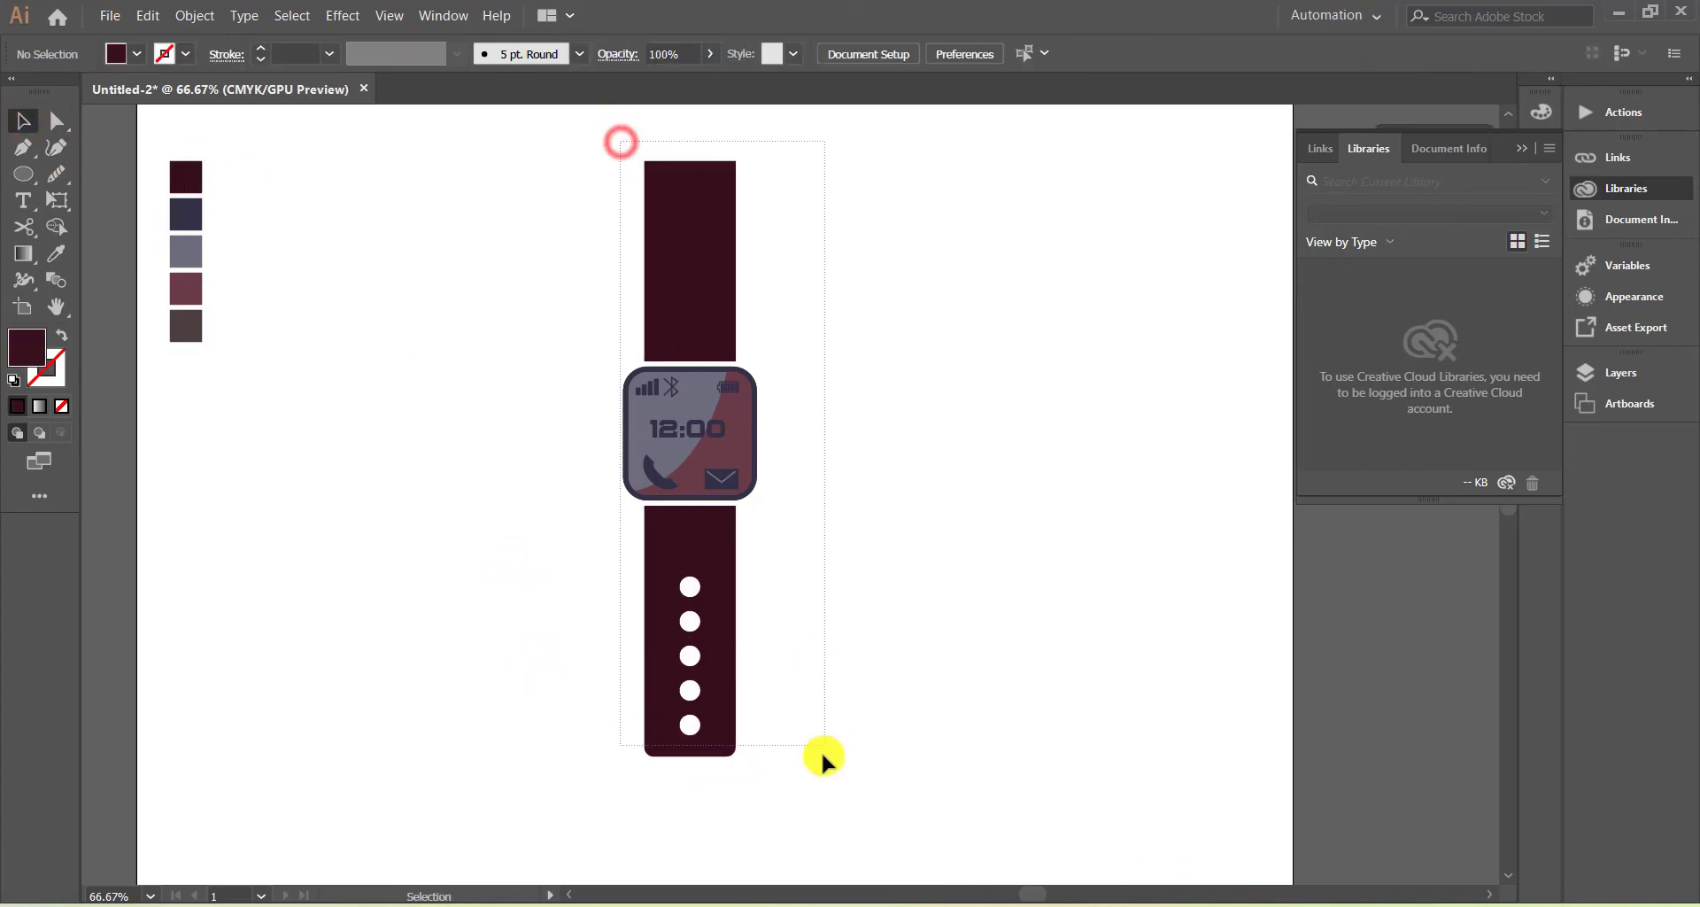
left_click_drag(698, 409, 702, 504)
- Draw a rectangle above the upper strap as a maroon-outlined buckle frame
left_click(942, 564)
left_click_drag(641, 169, 742, 250)
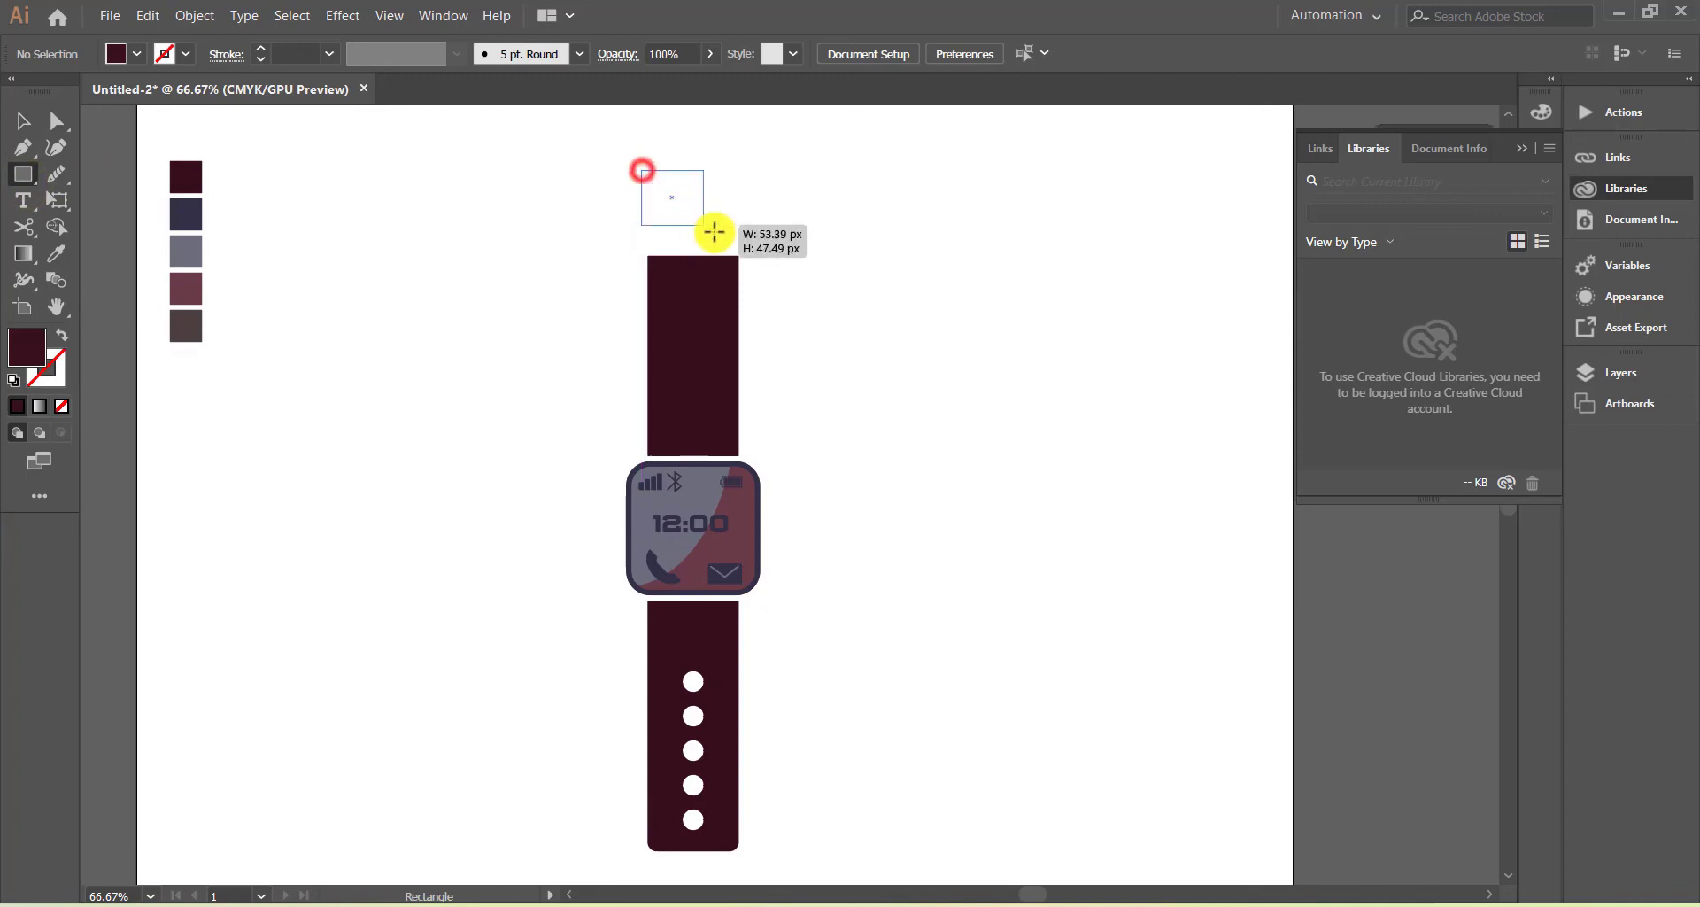
left_click(24, 121)
left_click(56, 254)
left_click(196, 317)
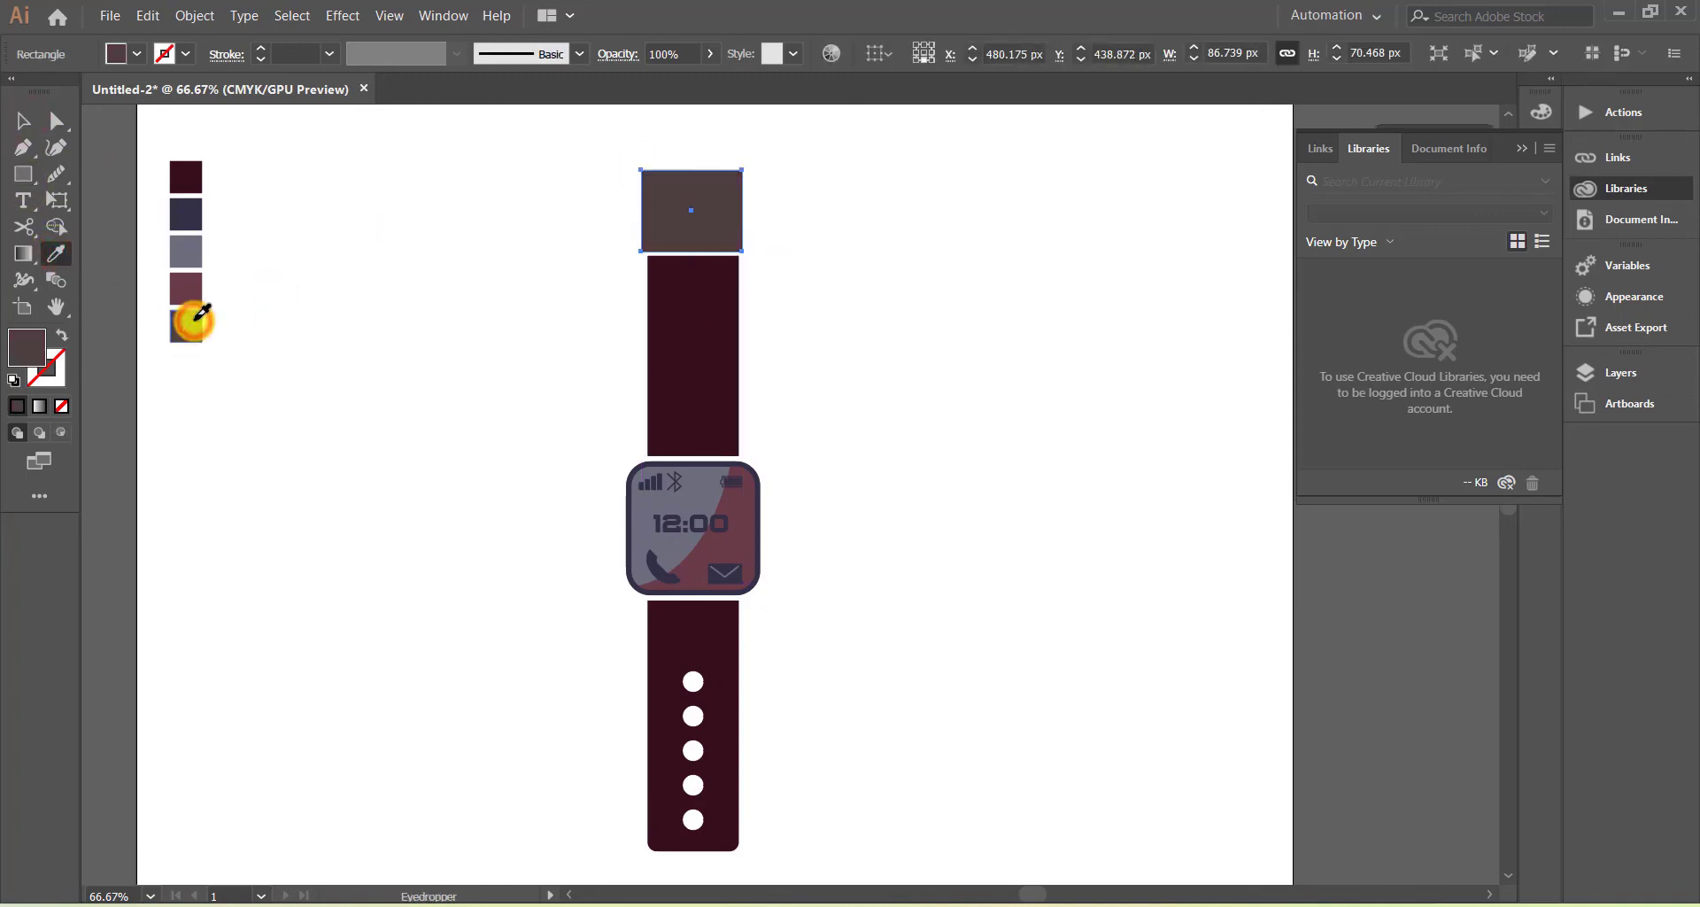
left_click(22, 131)
left_click(62, 335)
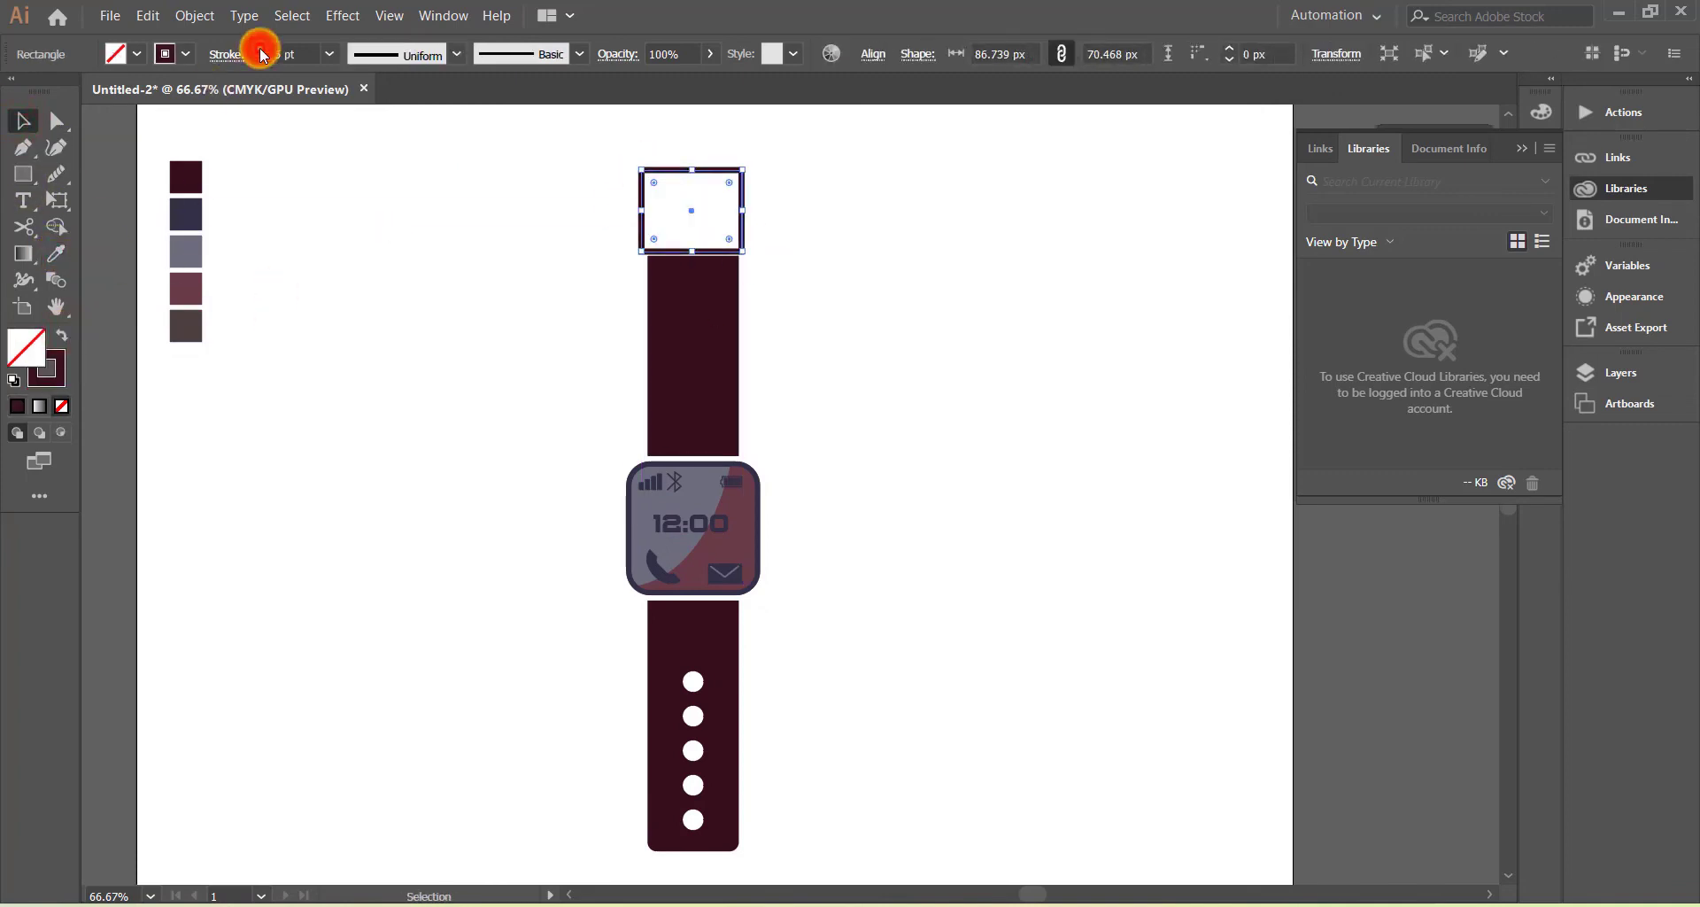
left_click(377, 332)
- Draw a narrow, tall maroon-filled rectangle beside the watch for the prong
left_click_drag(330, 255, 368, 379)
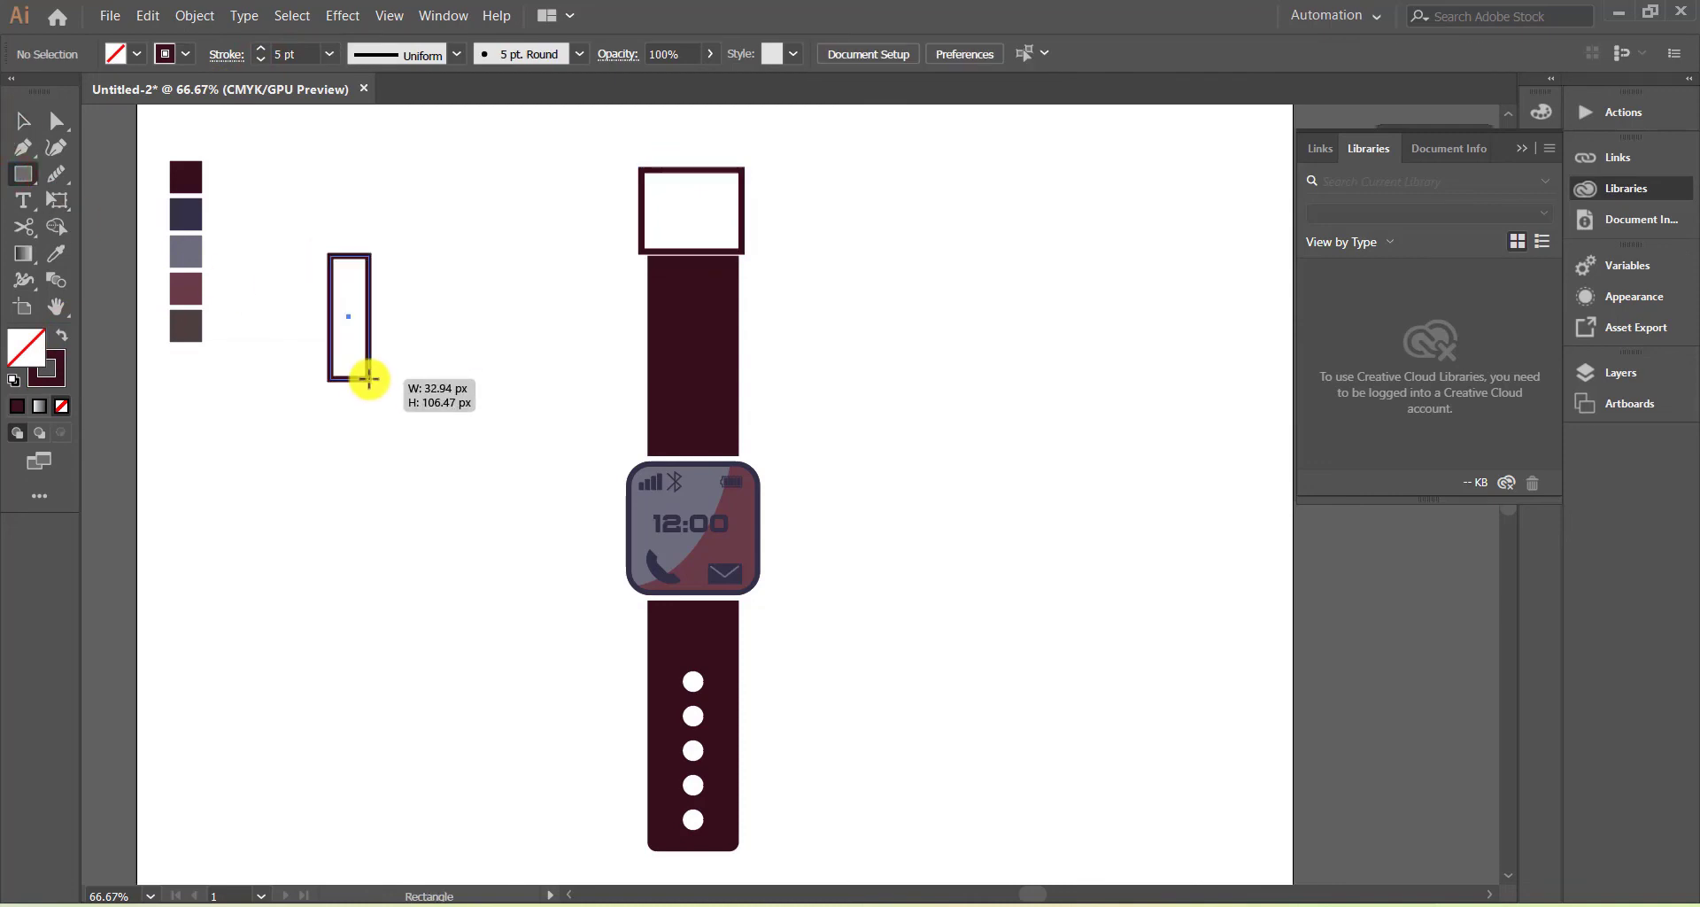
left_click(22, 120)
left_click(62, 335)
left_click(27, 155)
left_click(365, 257)
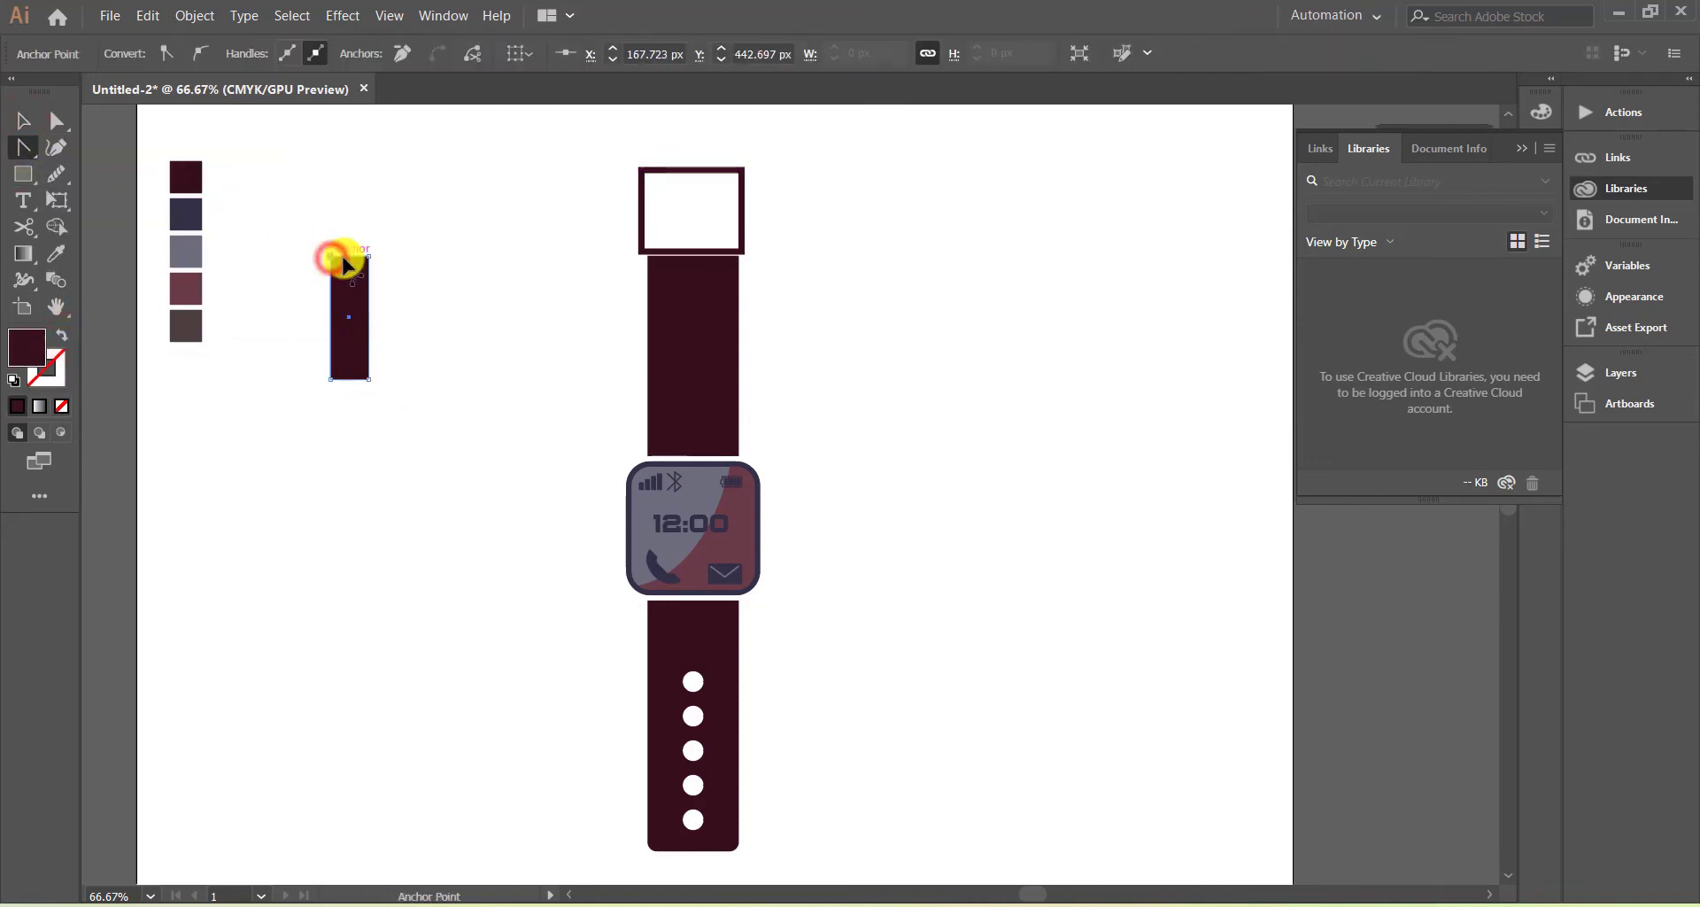
left_click(250, 232)
- Add an anchor at the prong's top centre and pull it up into a point
left_click(22, 147)
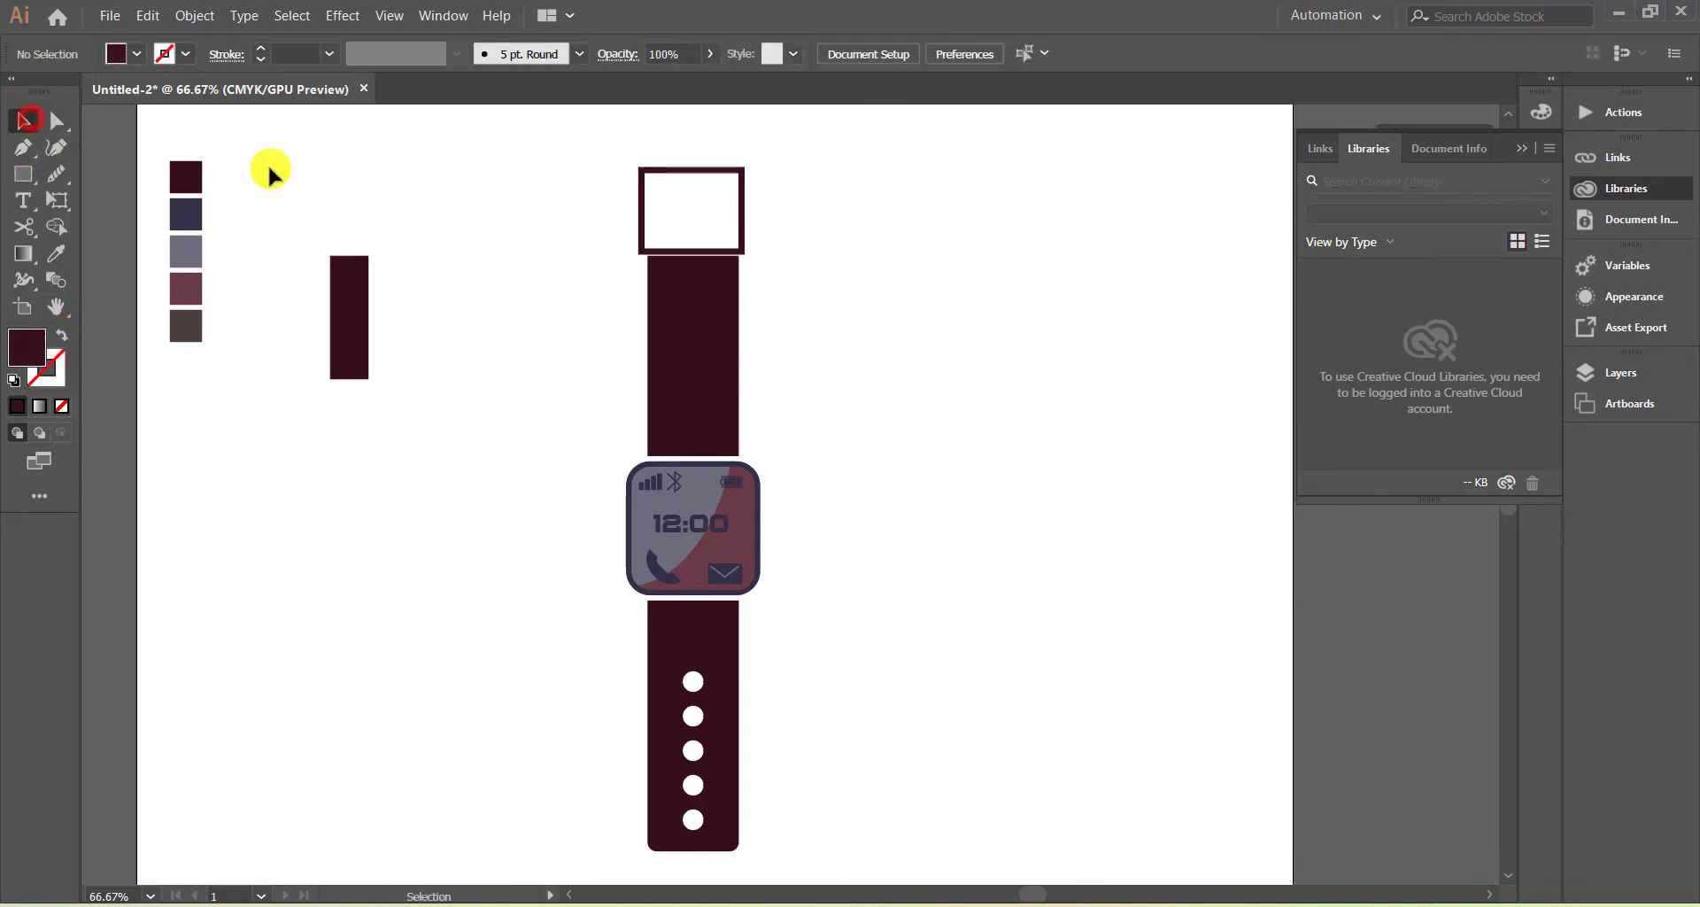
left_click(348, 301, "ctrl")
left_click(22, 147)
left_click(183, 250)
left_click(348, 259)
left_click(57, 121)
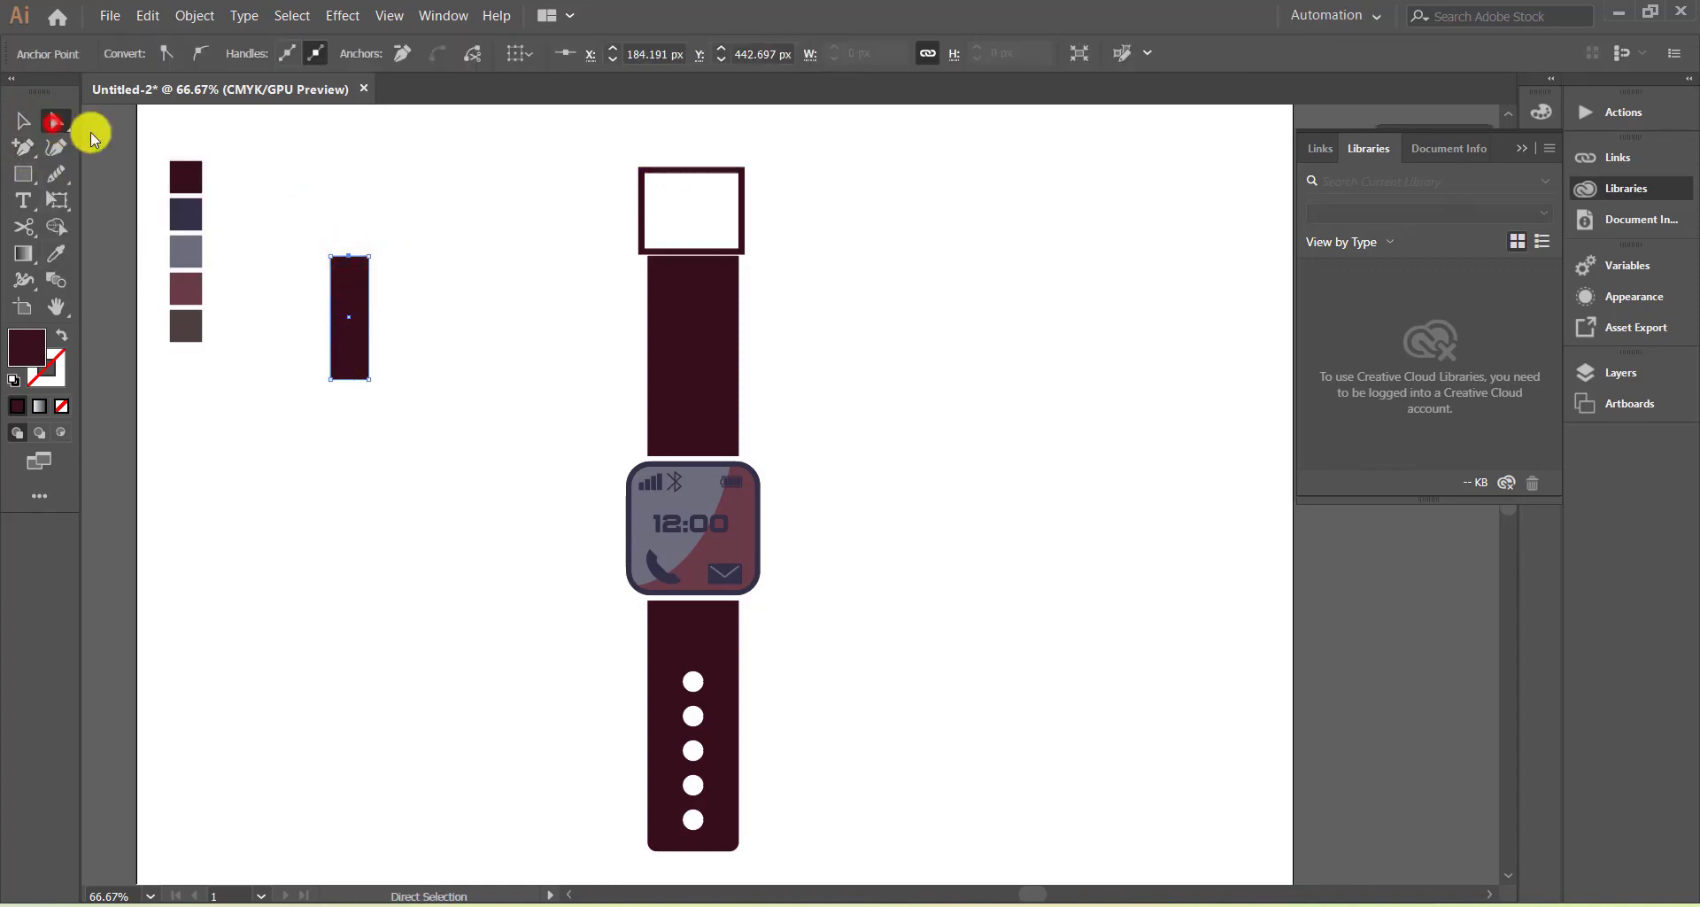
left_click_drag(350, 258, 349, 230)
- Scale the prong down, place it inside the buckle frame, and select the whole watch
left_click(23, 120)
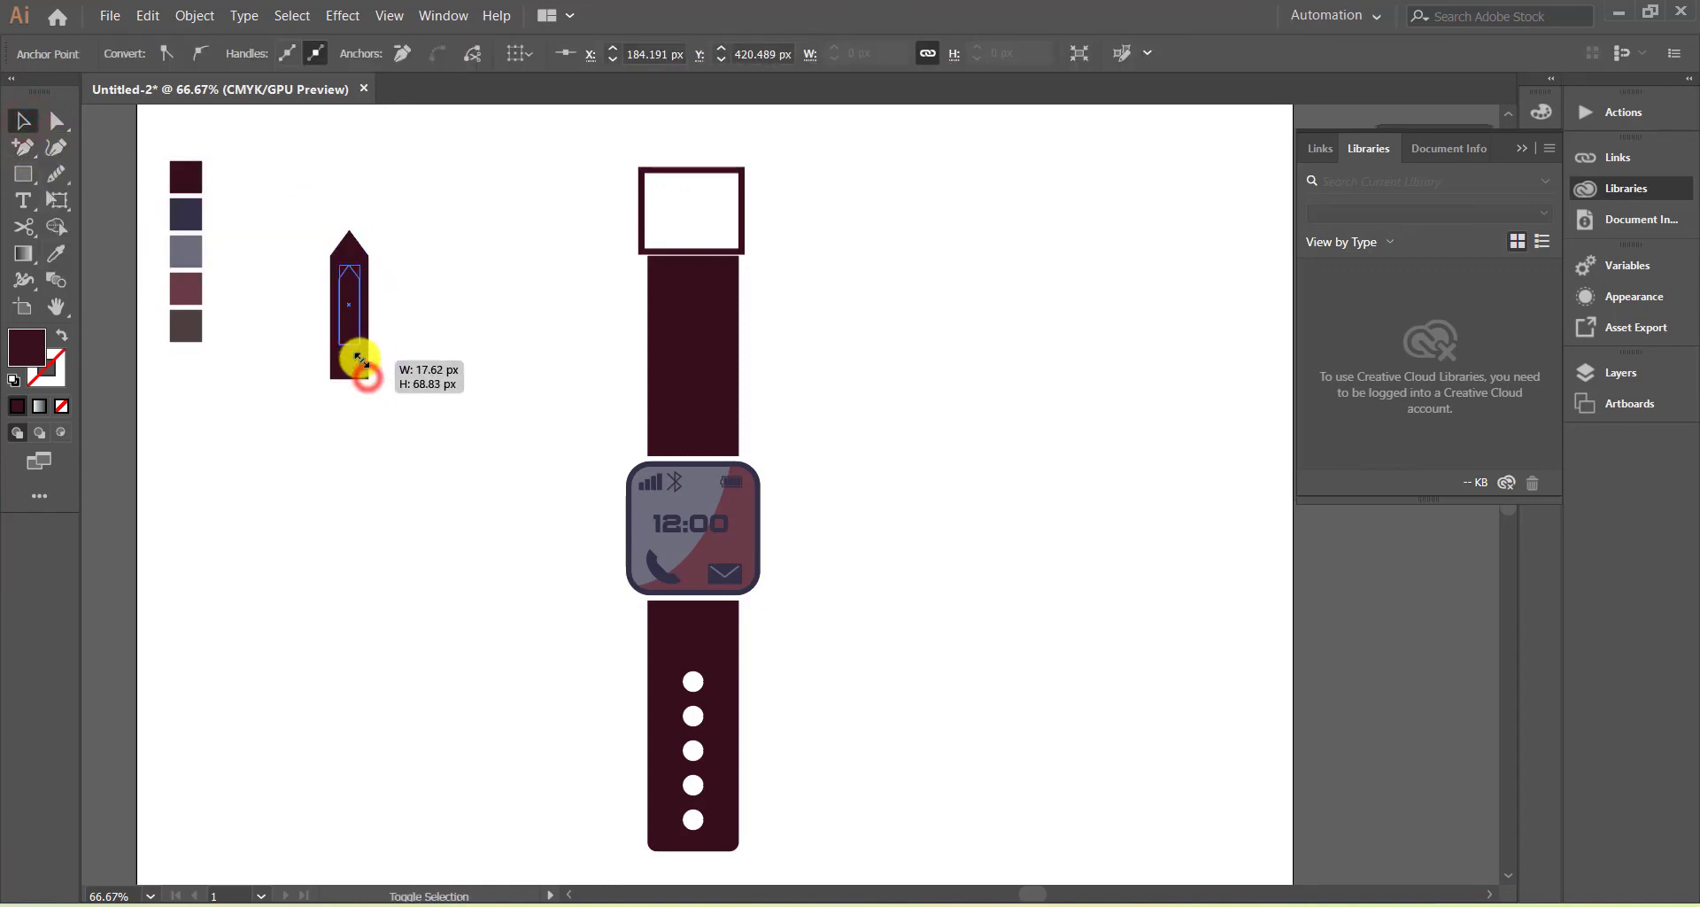
mouse_move(371, 380)
left_mouse_down()
mouse_move(359, 342)
mouse_move(695, 202)
mouse_move(701, 246)
left_mouse_up()
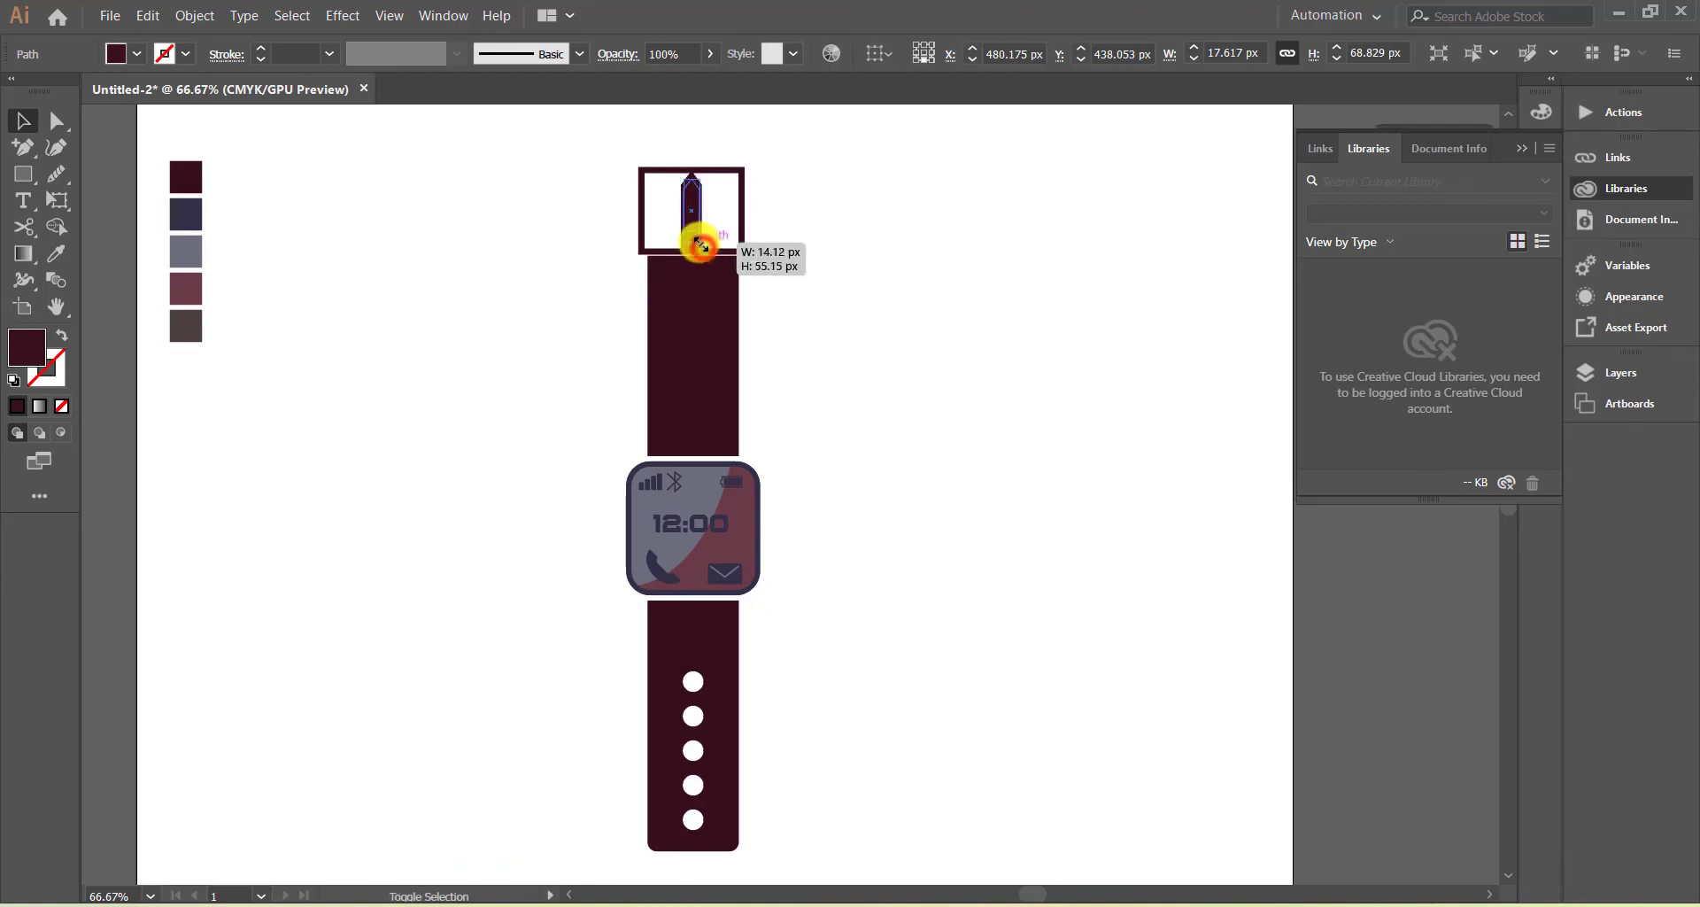
left_click(634, 160)
left_click(641, 172)
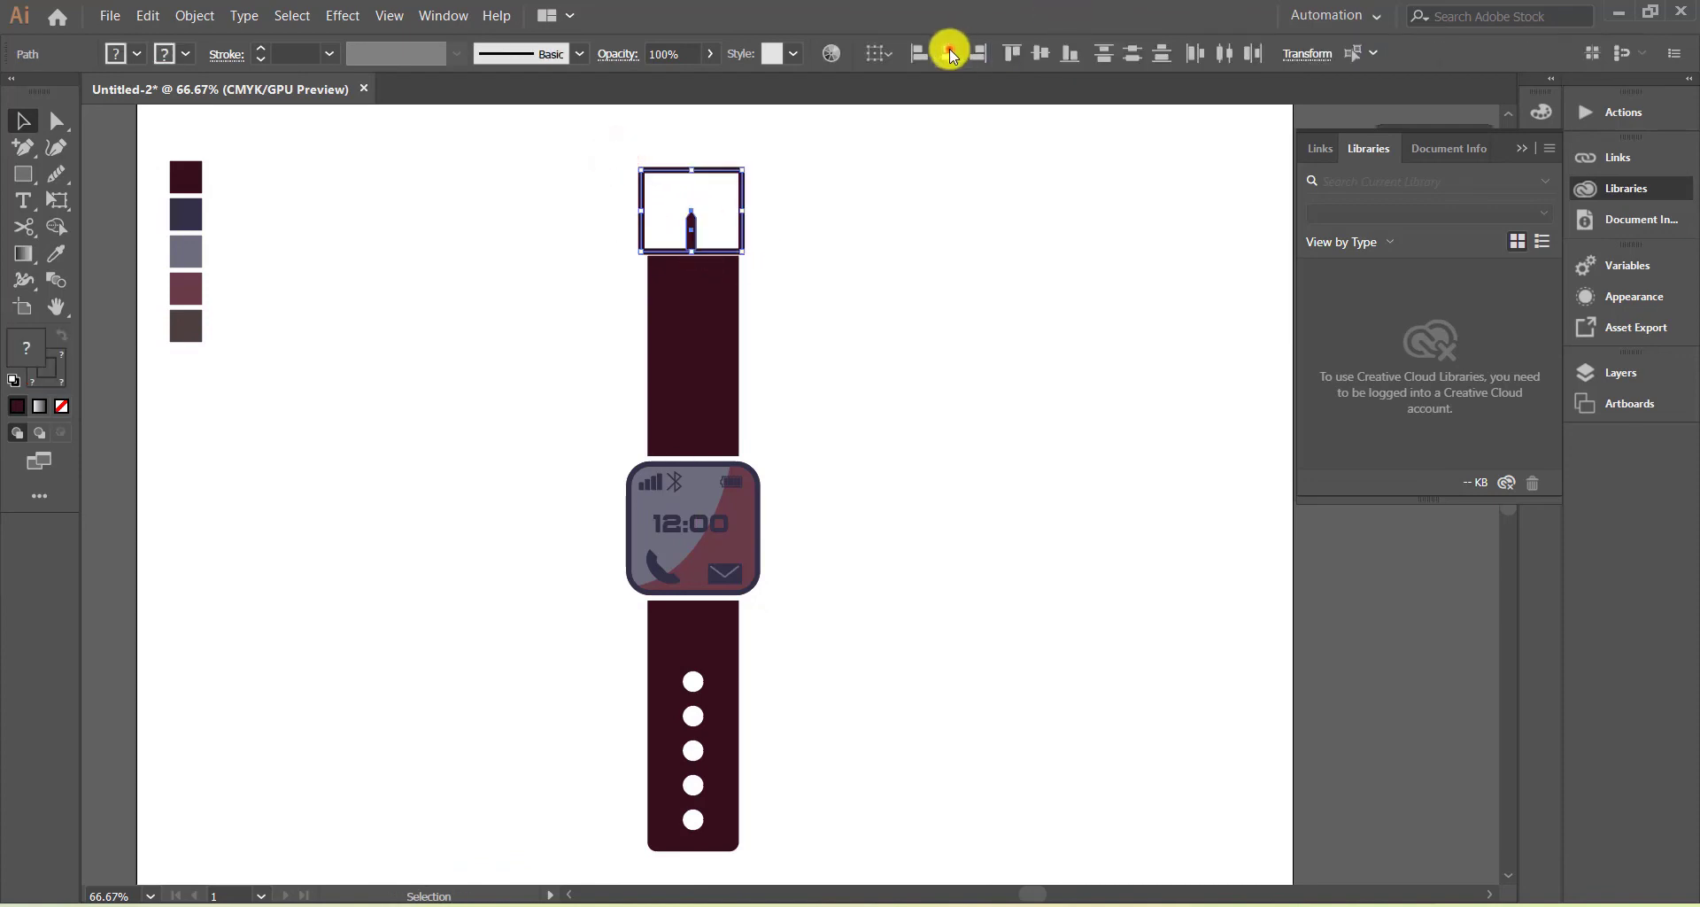
left_click(606, 147)
left_click_drag(619, 140, 762, 721)
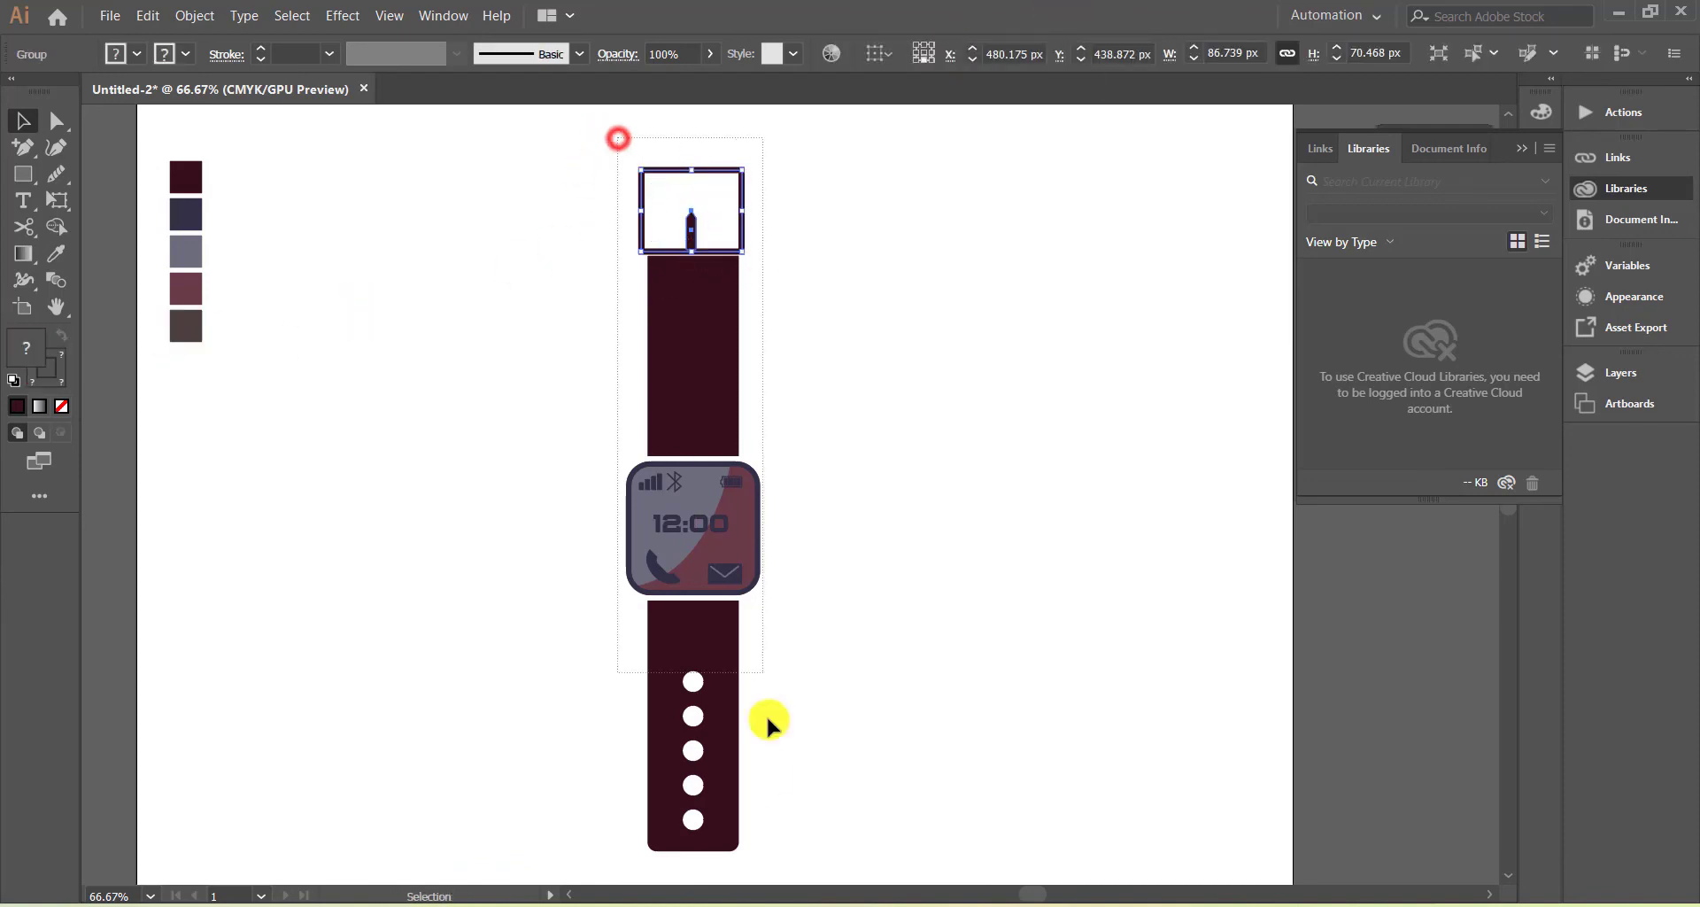
- Centre all watch parts horizontally, group them, and rotate the watch to a diagonal
left_click(746, 53)
right_click(693, 328)
left_click(733, 448)
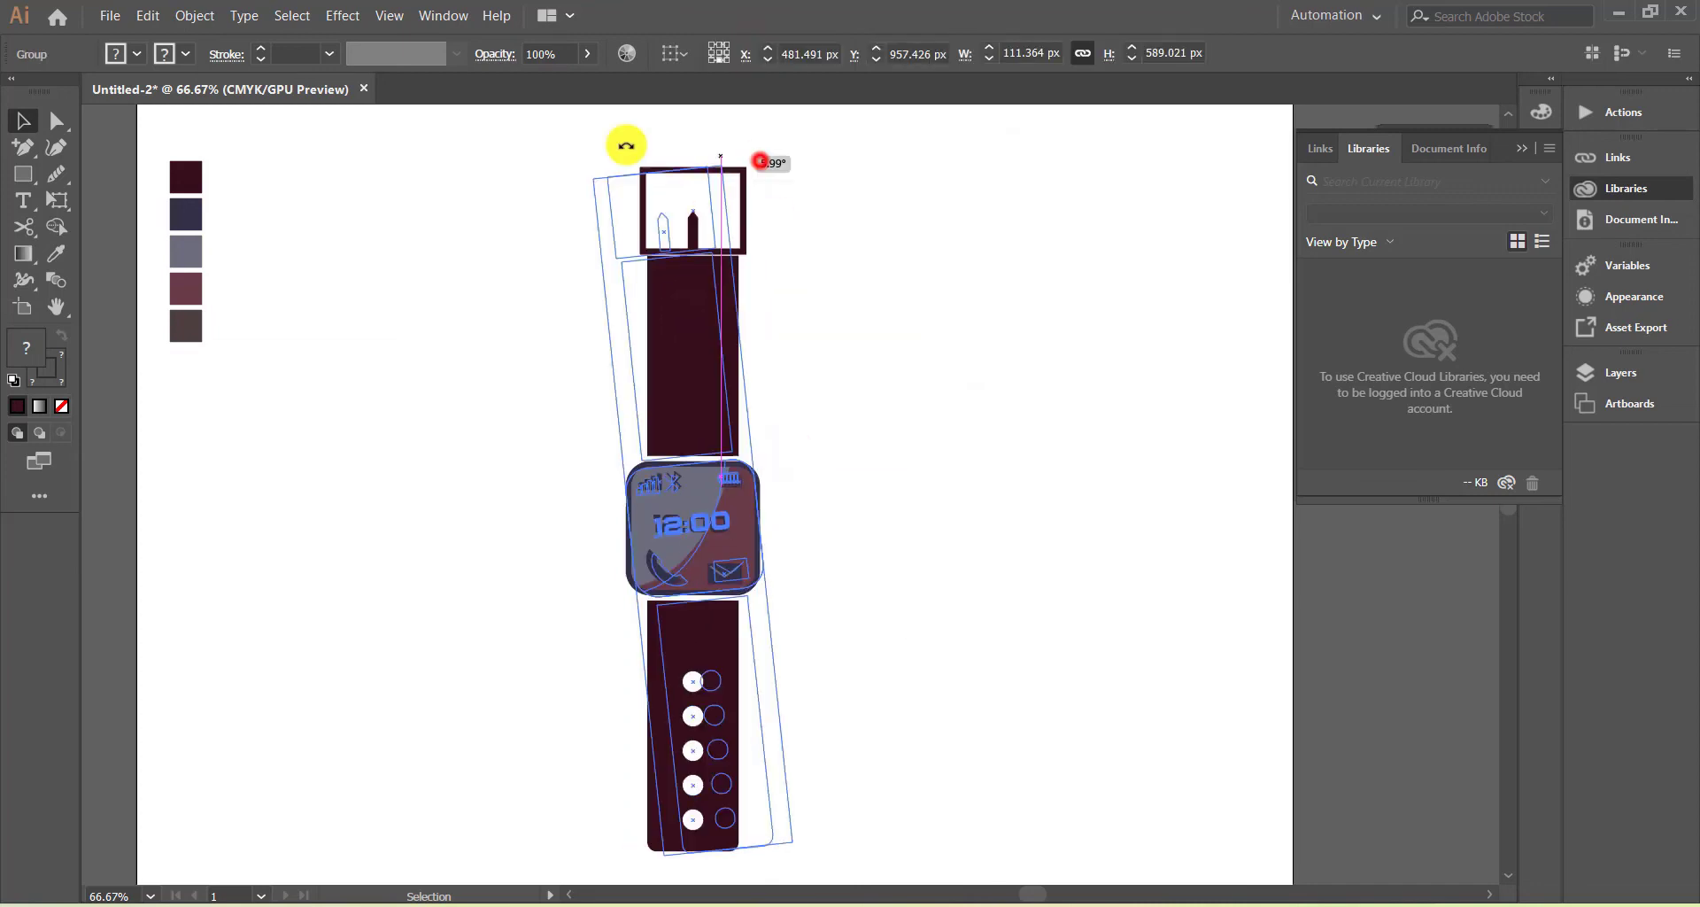
mouse_move(622, 158)
left_mouse_down()
mouse_move(758, 451)
mouse_move(967, 161)
mouse_move(915, 152)
left_mouse_up()
left_click(1055, 289)
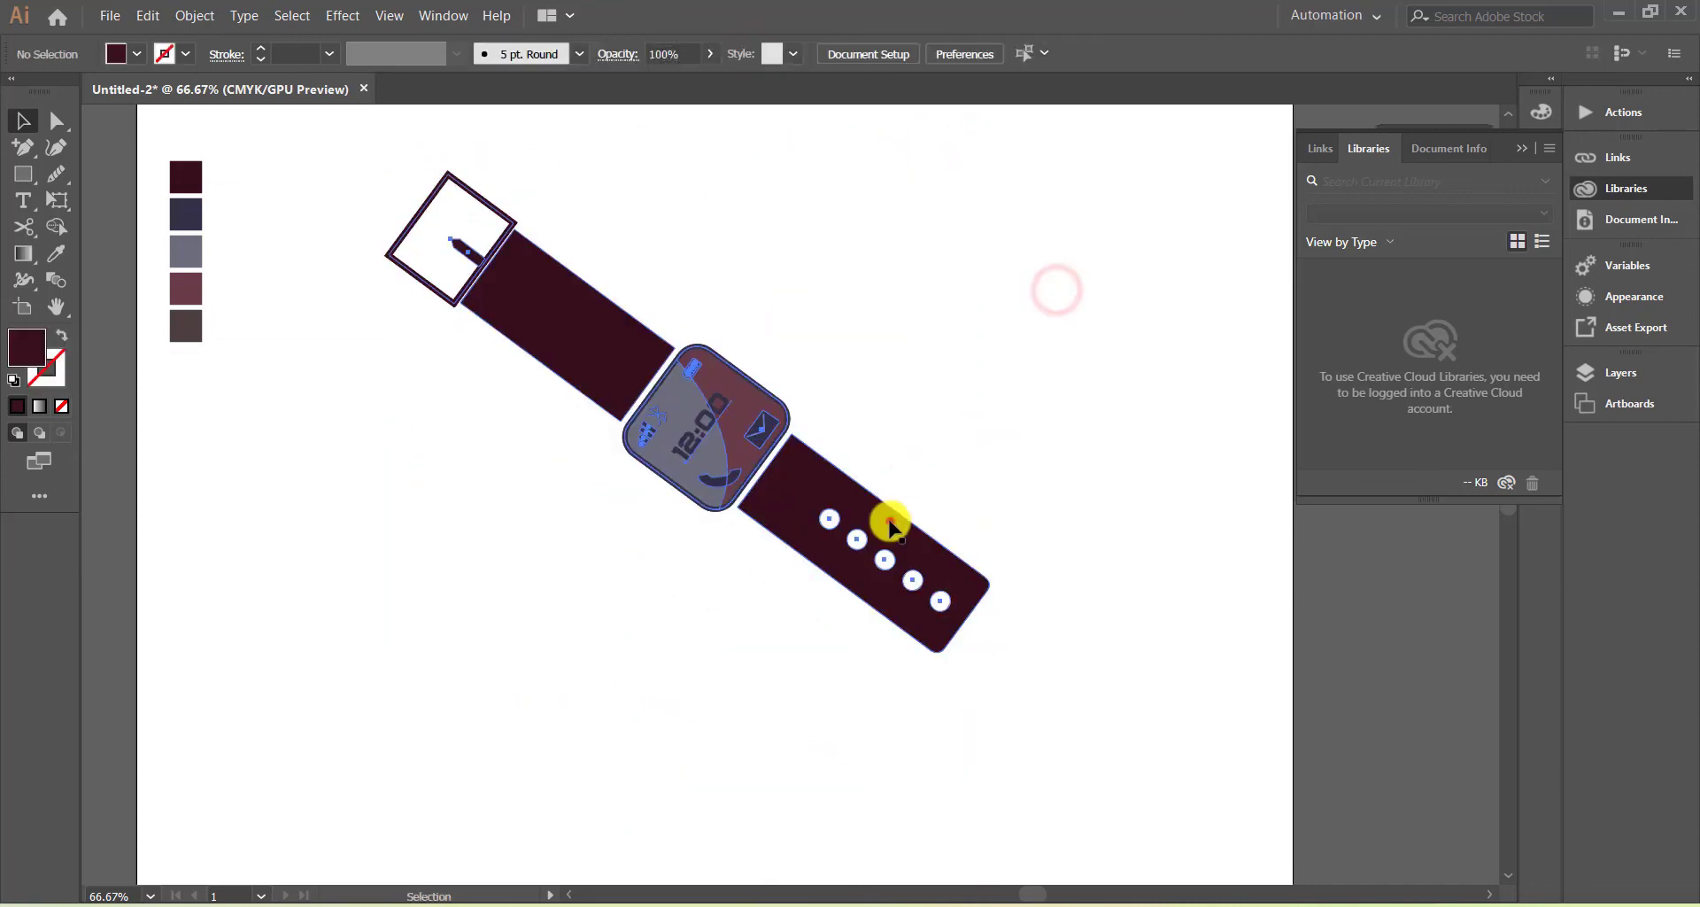
right_click(859, 522)
left_click(1071, 538)
- Lengthen the lower strap and slide its holes toward the strap's tip
left_click(936, 573)
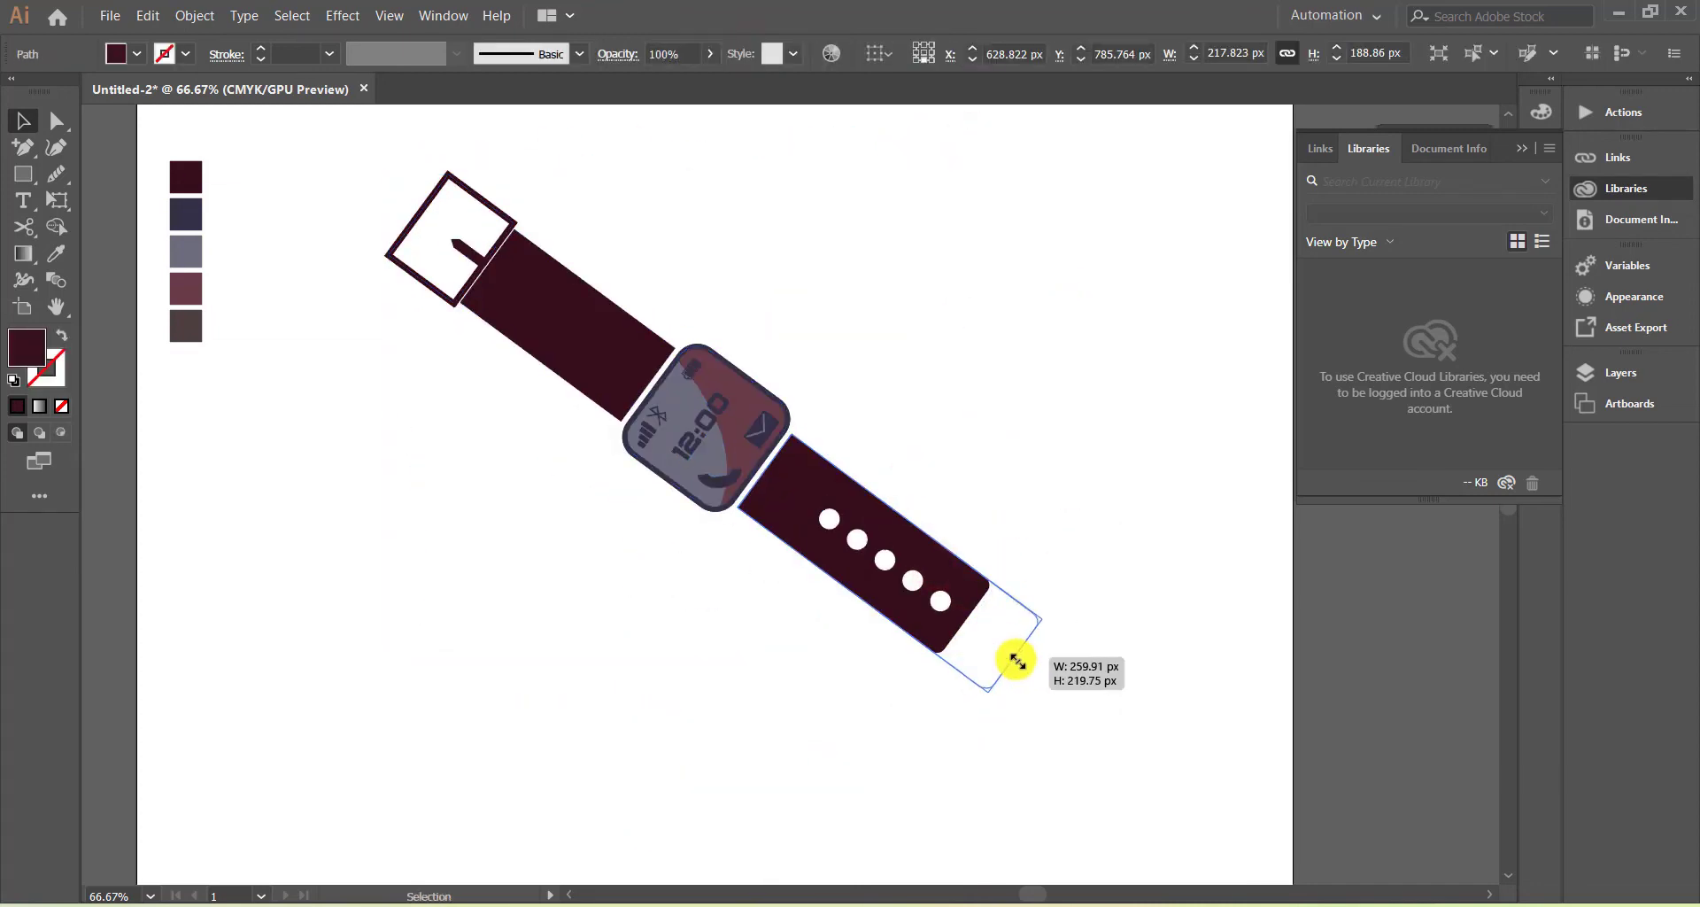
left_click_drag(1018, 660, 1017, 661)
left_click(829, 519)
left_click(857, 539, "shift")
left_click(885, 560, "shift")
left_click(913, 580, "shift")
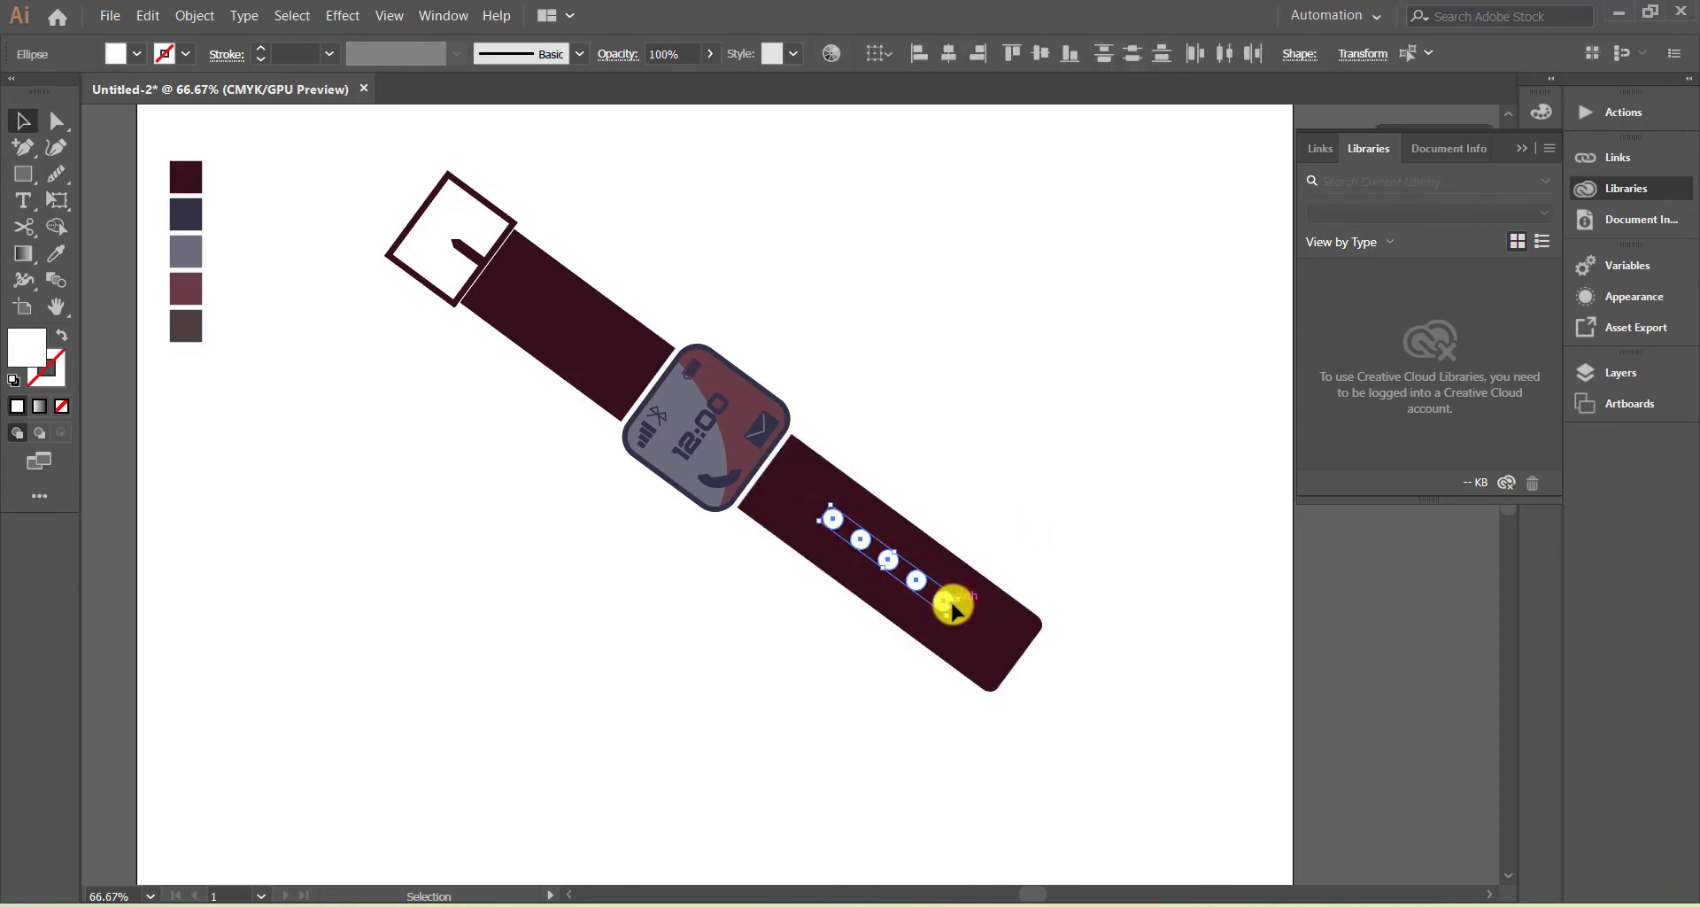
left_click_drag(954, 609, 990, 638)
left_click(1019, 445)
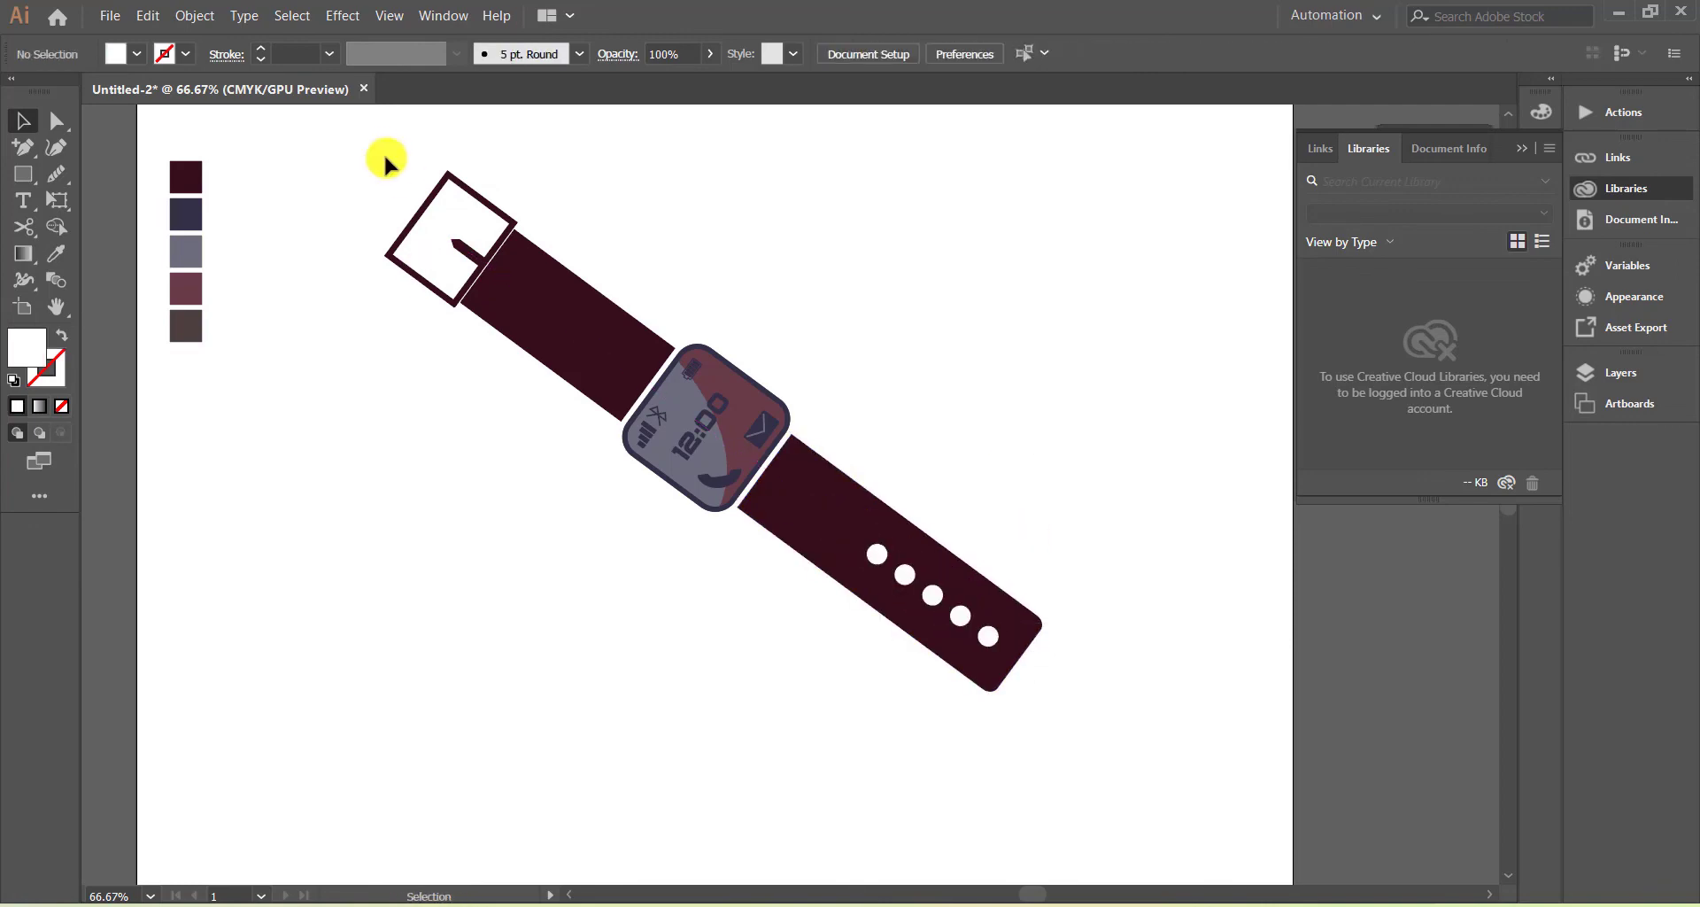
left_click(865, 391)
left_click(937, 361)
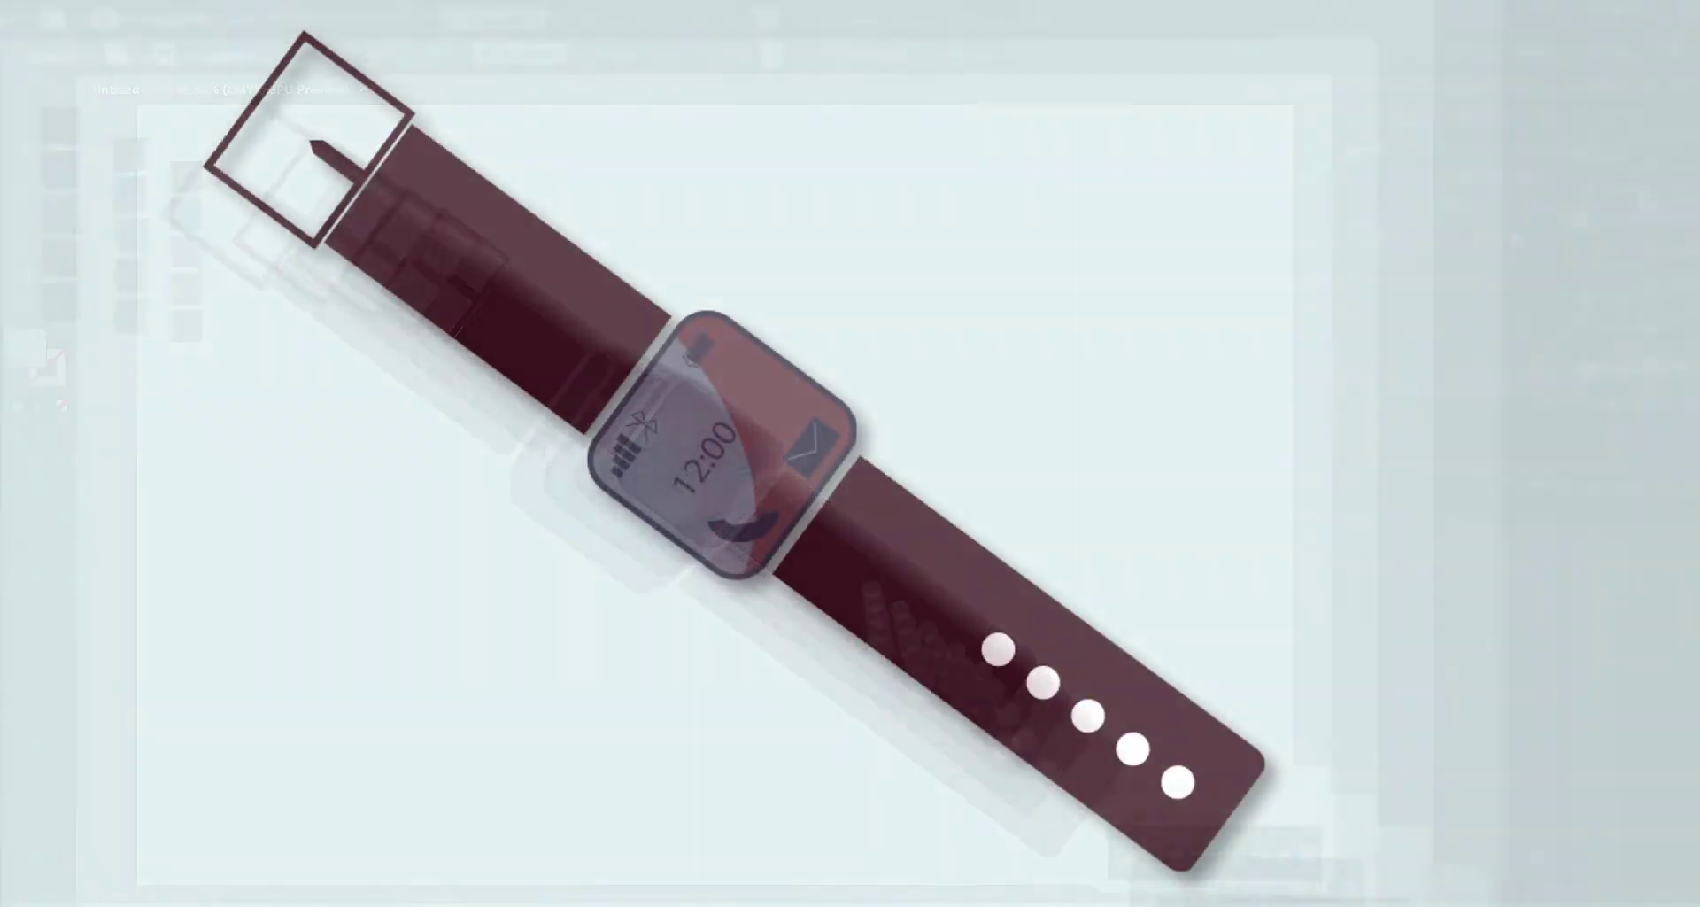